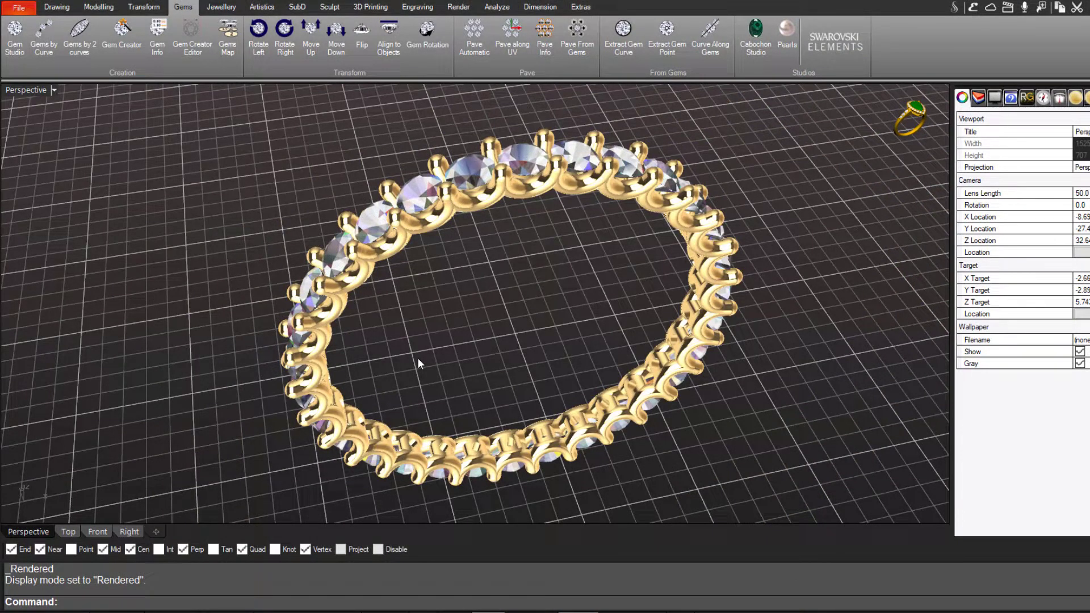
# Orbit and zoom around the rendered eternity ring to inspect its settings from low, side and overhead angles
pyautogui.moveTo(421, 360); pyautogui.dragTo(442, 339, button='right')
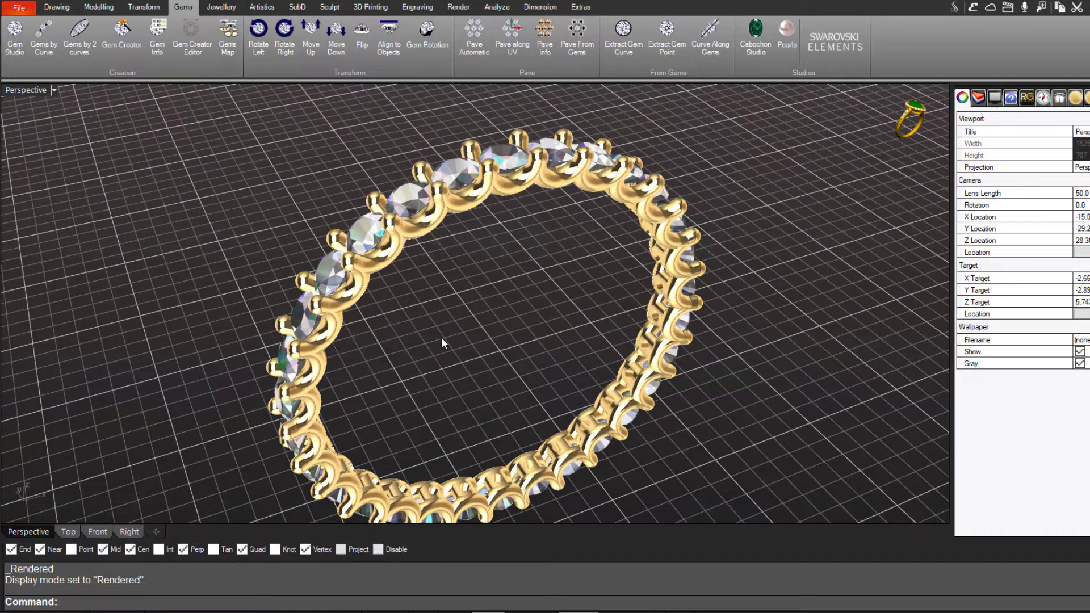
pyautogui.moveTo(458, 268); pyautogui.dragTo(452, 319, button='right')
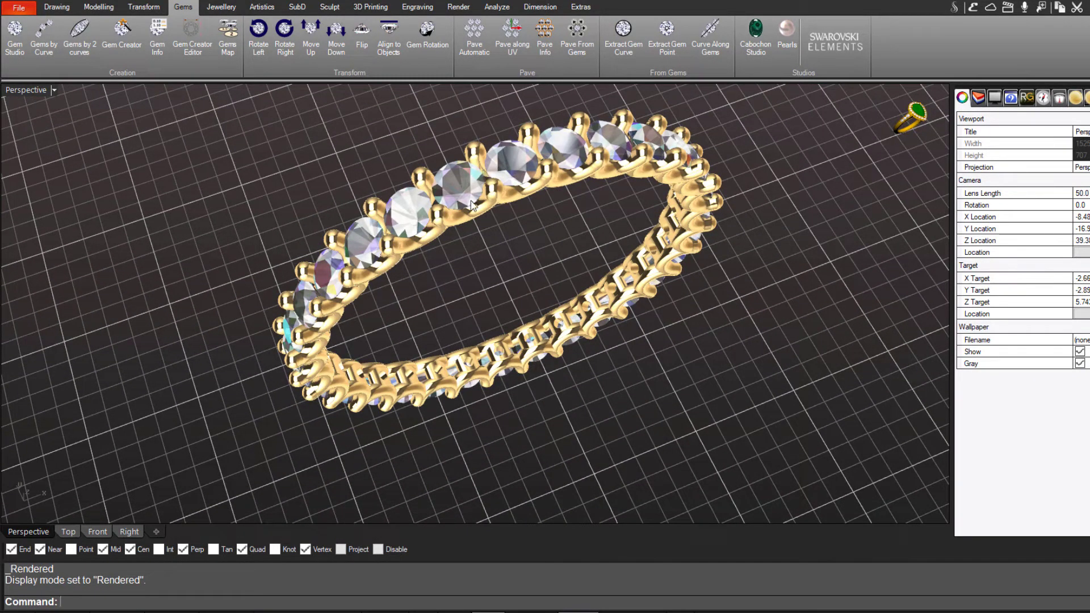
pyautogui.scroll(3, 463, 222)
pyautogui.moveTo(466, 197); pyautogui.dragTo(431, 180, button='right')
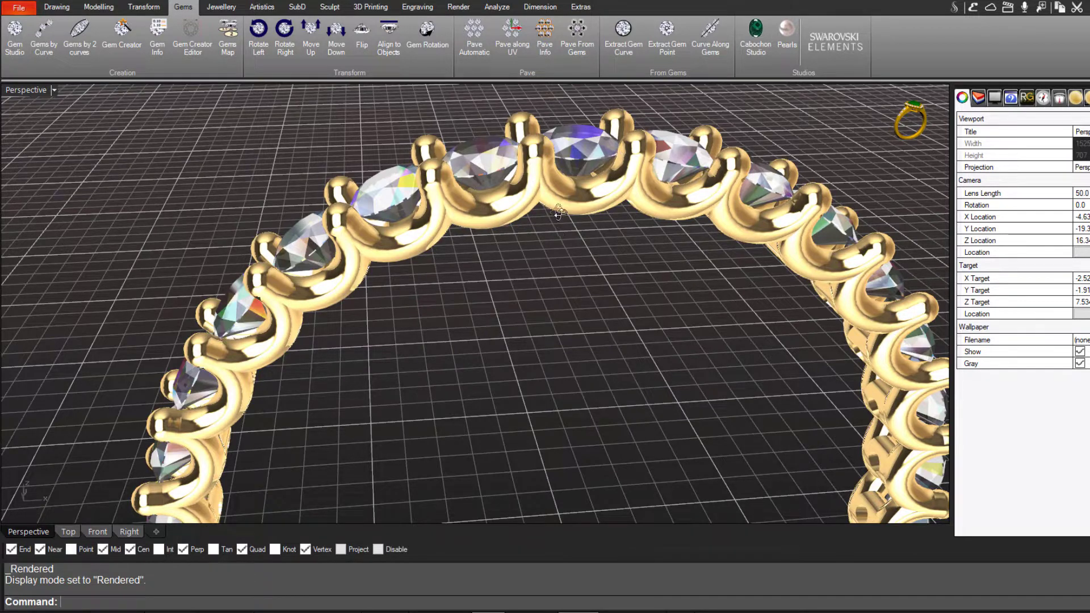
pyautogui.moveTo(558, 212); pyautogui.dragTo(523, 330, button='right')
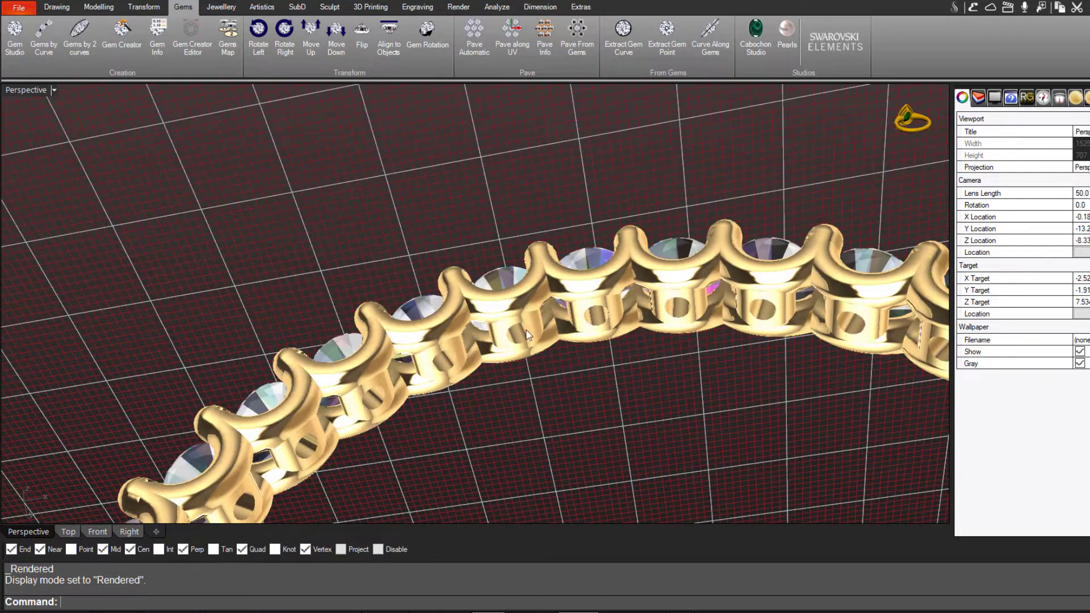
pyautogui.moveTo(588, 310); pyautogui.dragTo(543, 346, button='right')
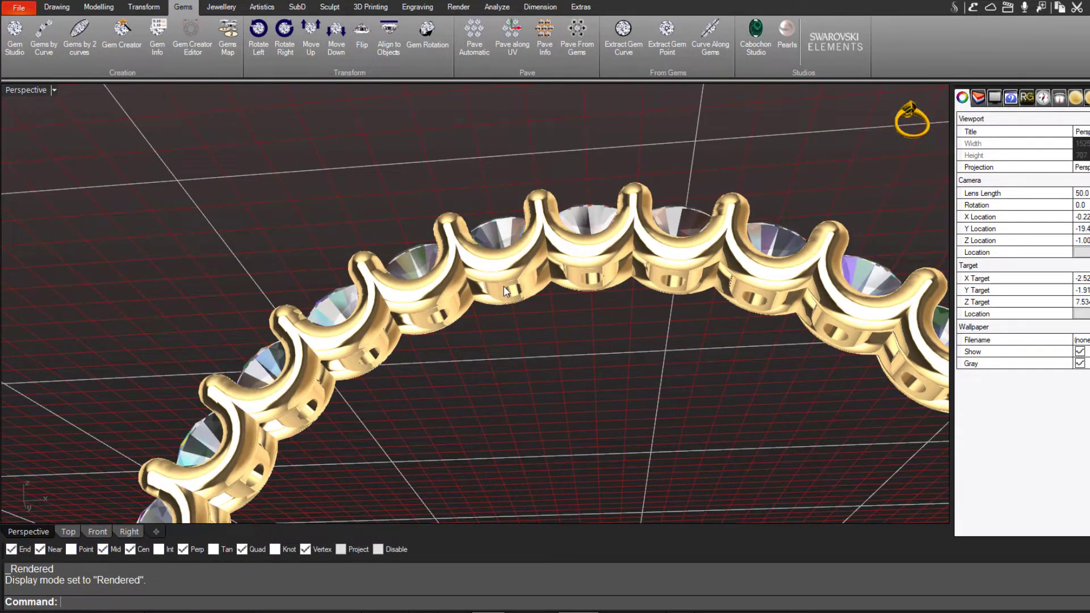
pyautogui.moveTo(503, 287); pyautogui.dragTo(506, 256, button='right')
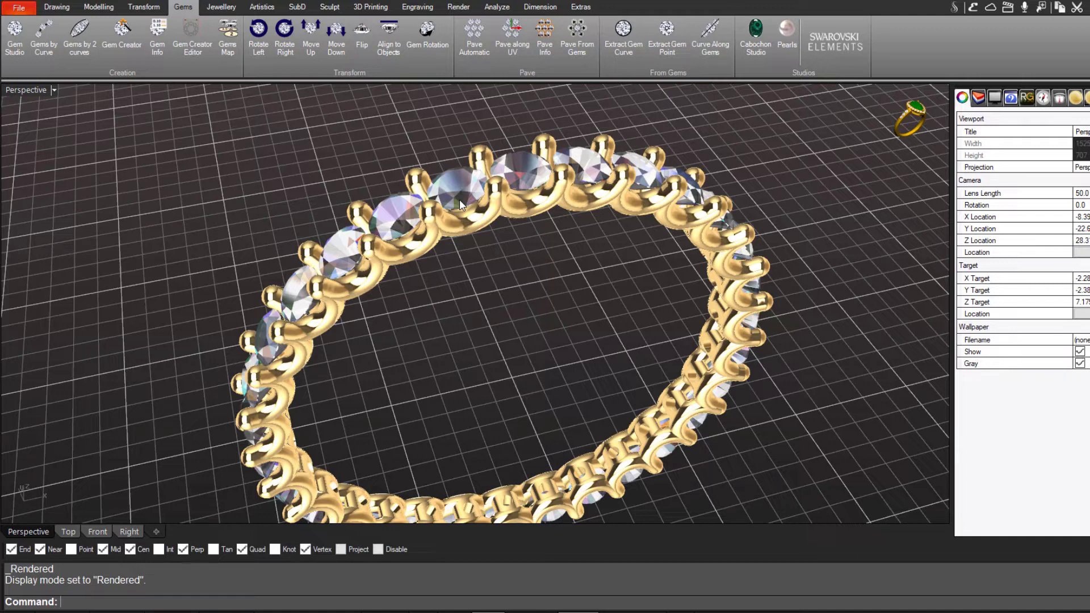
pyautogui.moveTo(468, 330); pyautogui.dragTo(489, 269, button='right')
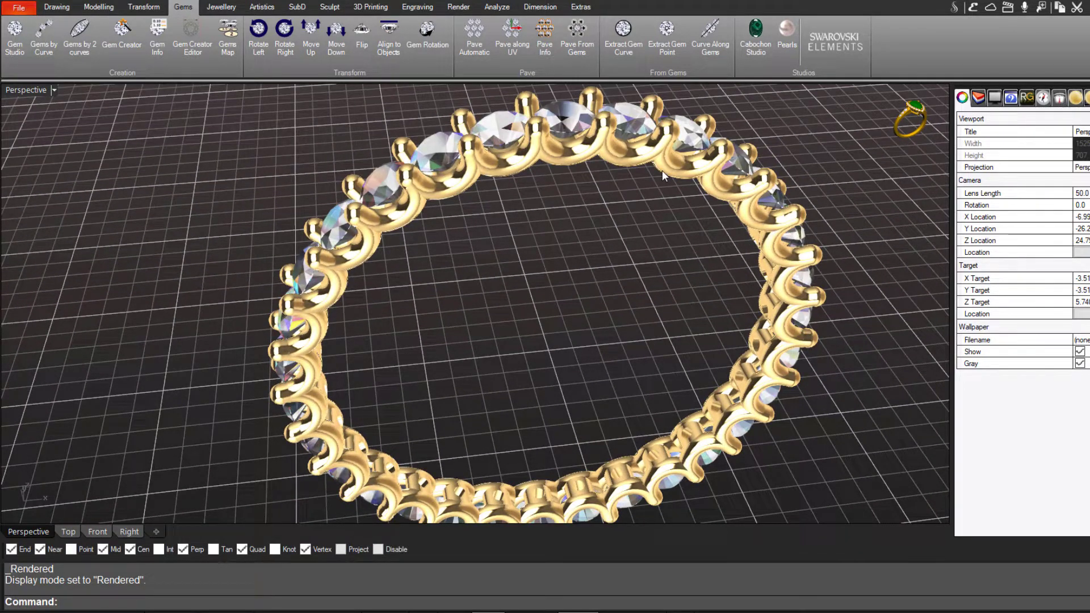
pyautogui.moveTo(662, 170); pyautogui.dragTo(384, 430, button='right')
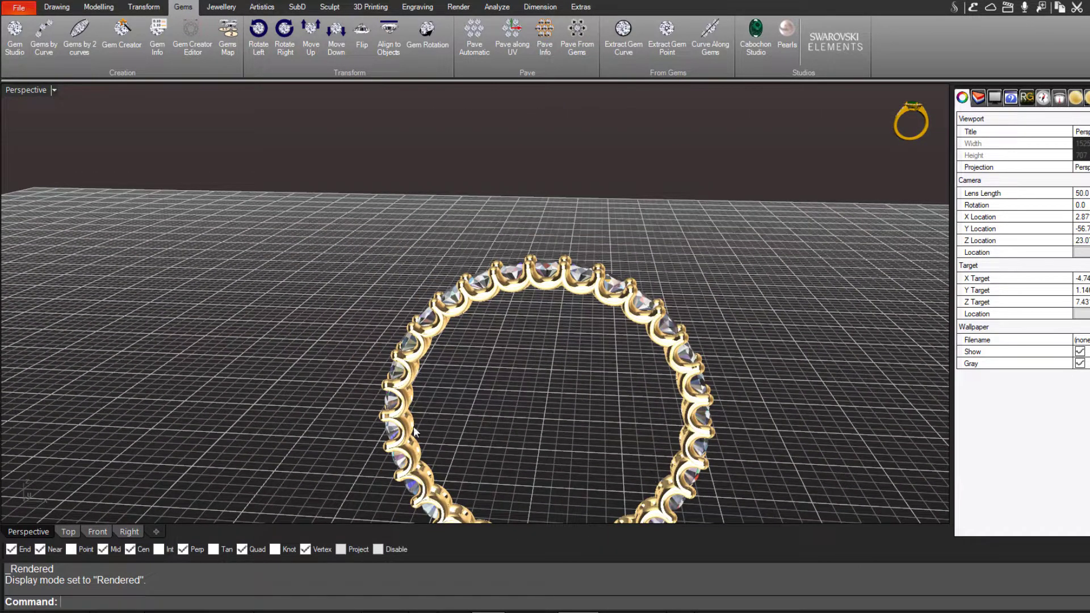
pyautogui.moveTo(415, 432); pyautogui.dragTo(514, 362, button='right')
pyautogui.scroll(3, 564, 366)
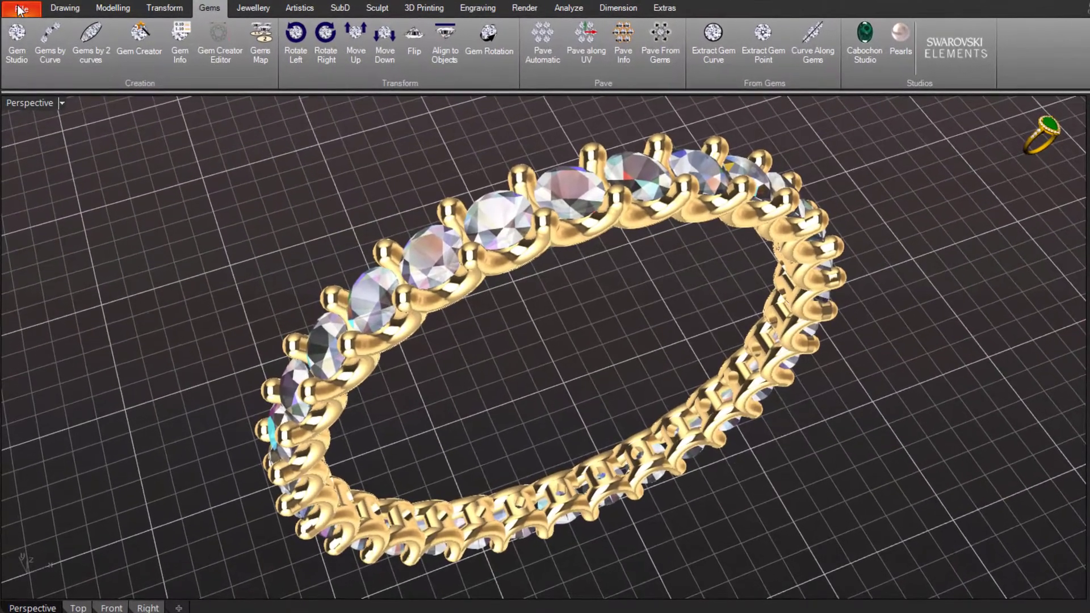
# Start a new empty model and maximize the Perspective viewport
pyautogui.click(20, 9)
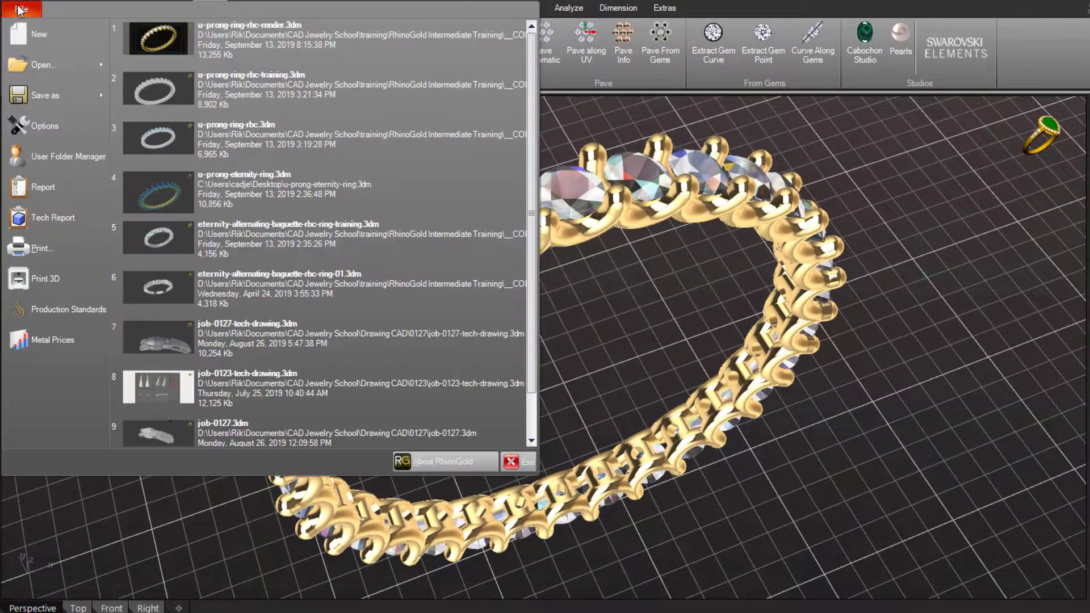
pyautogui.click(31, 40)
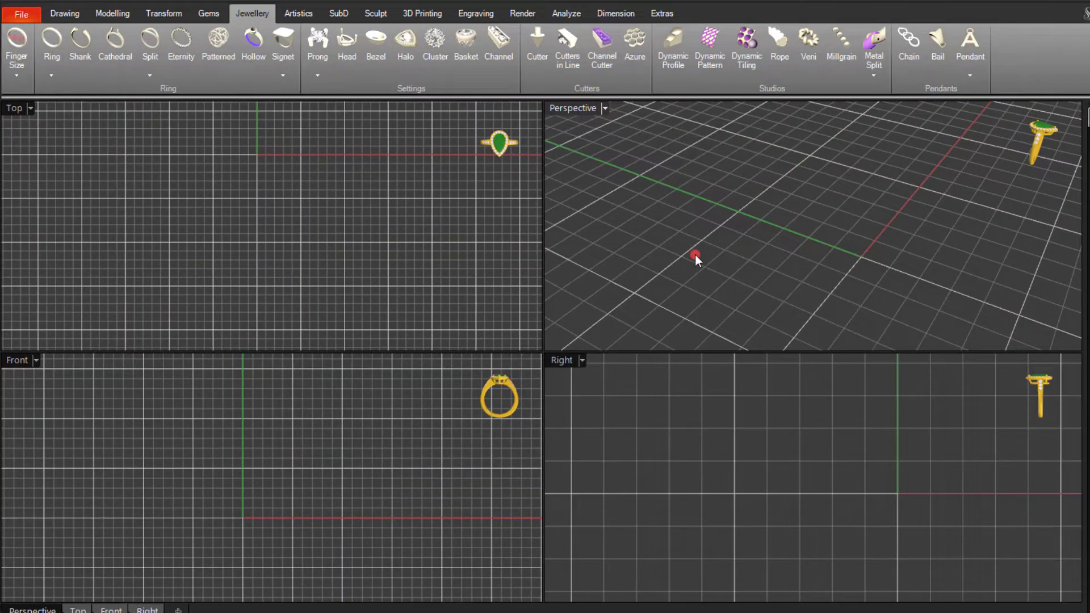
pyautogui.doubleClick(577, 108)
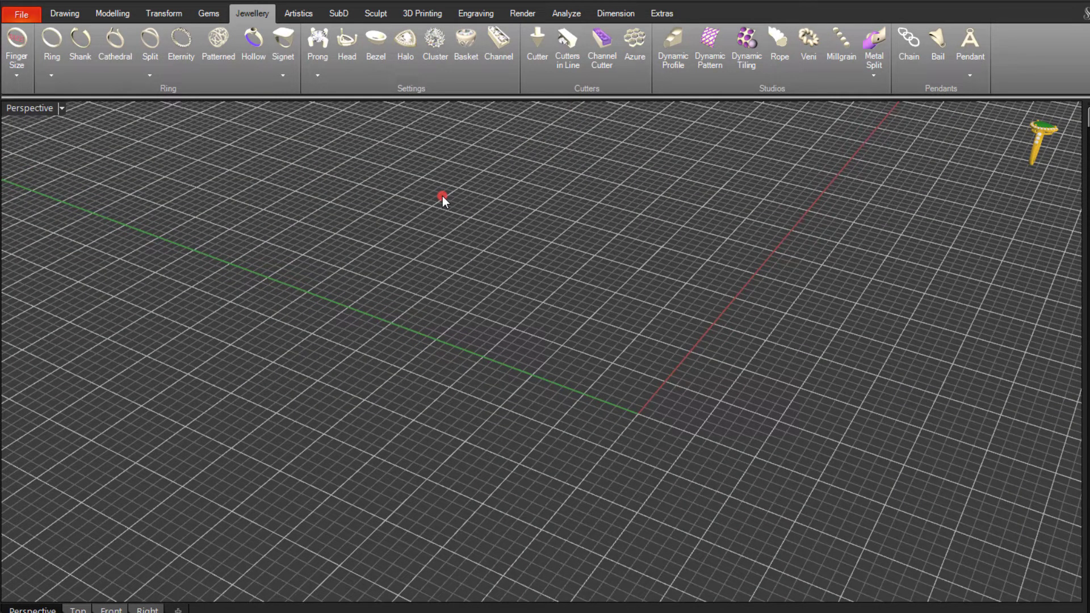
# Create a UK size P ring gauge circle, 17.90 mm diameter and 56.23 mm circumference
pyautogui.click(16, 81)
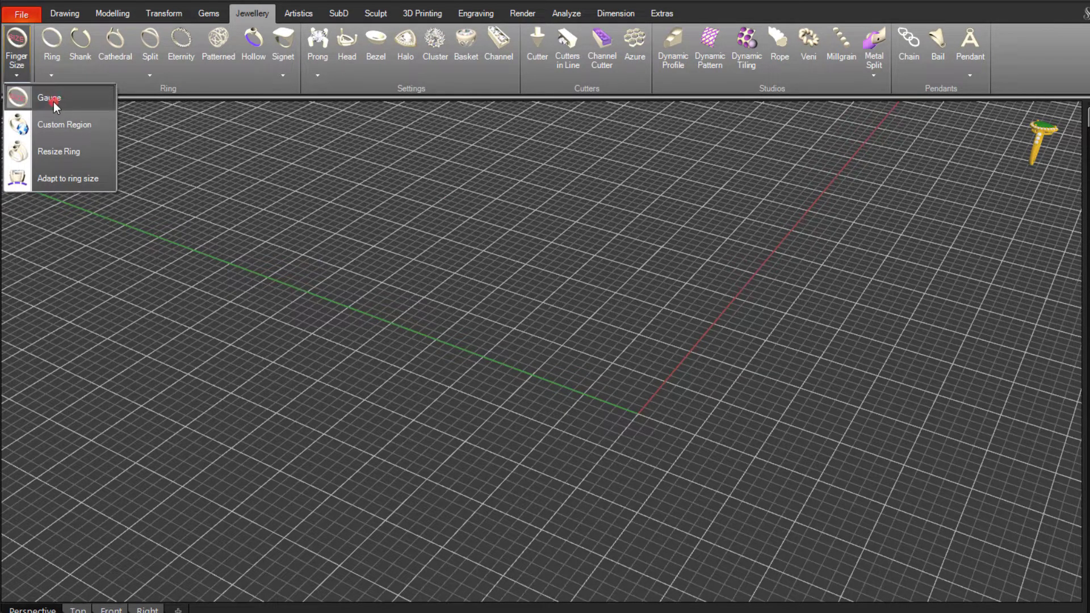
pyautogui.click(87, 101)
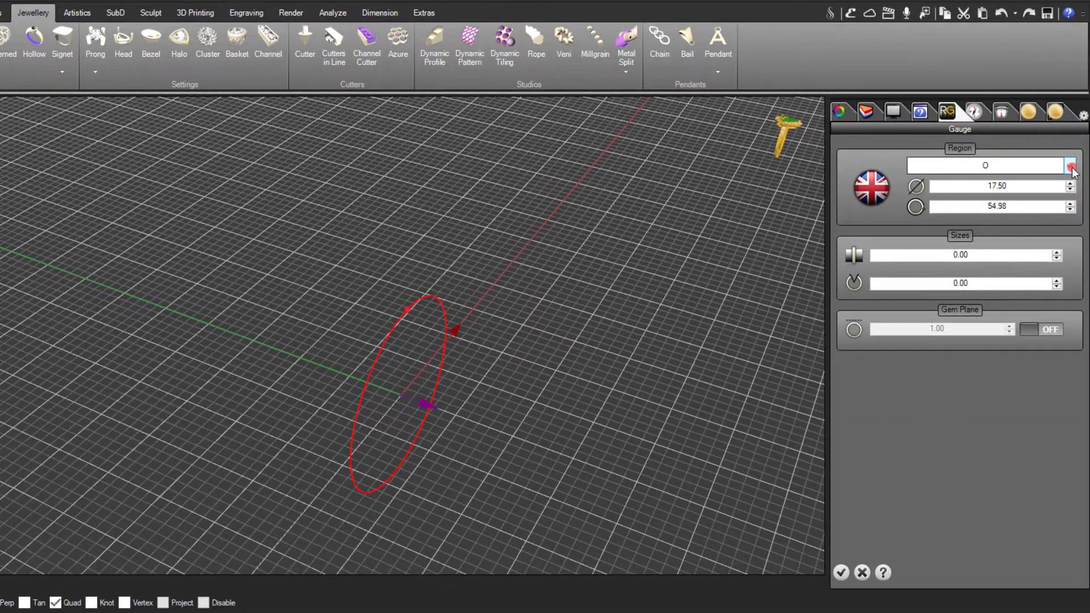
pyautogui.click(1072, 167)
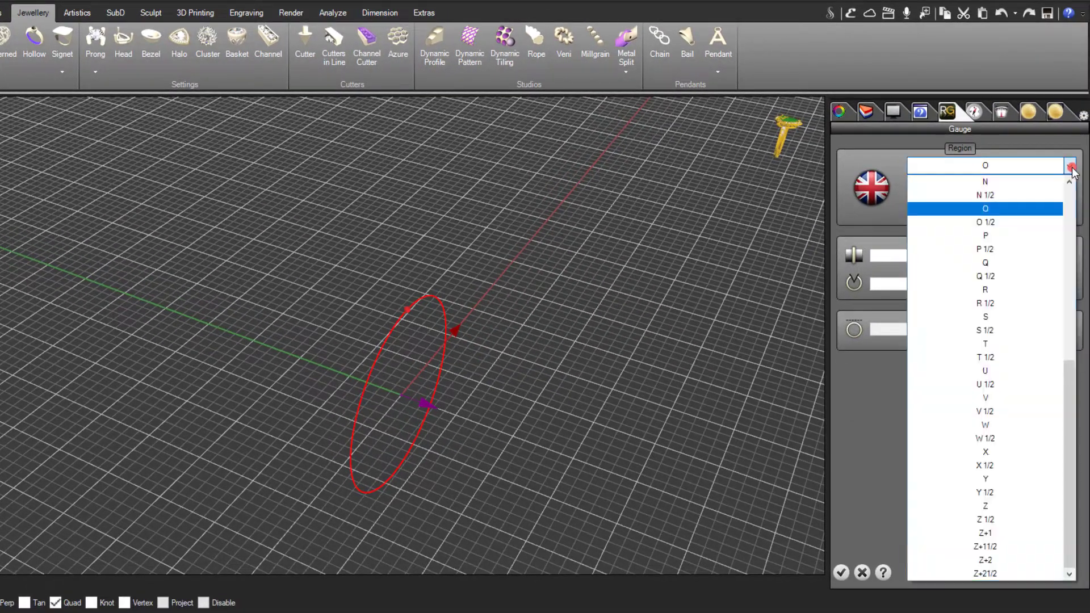
pyautogui.click(1032, 235)
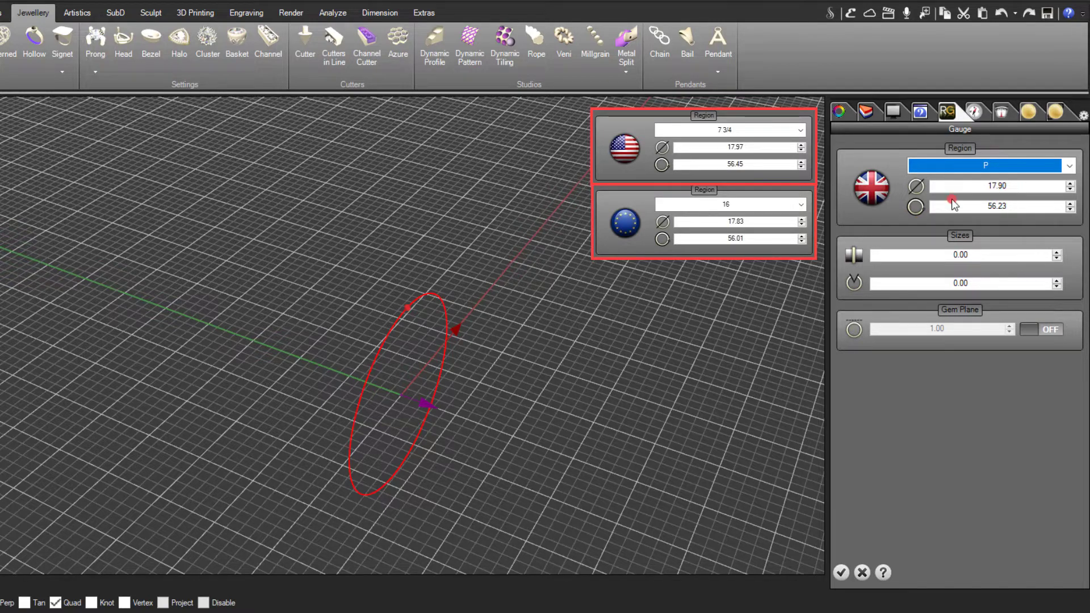
pyautogui.moveTo(577, 348); pyautogui.dragTo(628, 382, button='right')
pyautogui.click(842, 571)
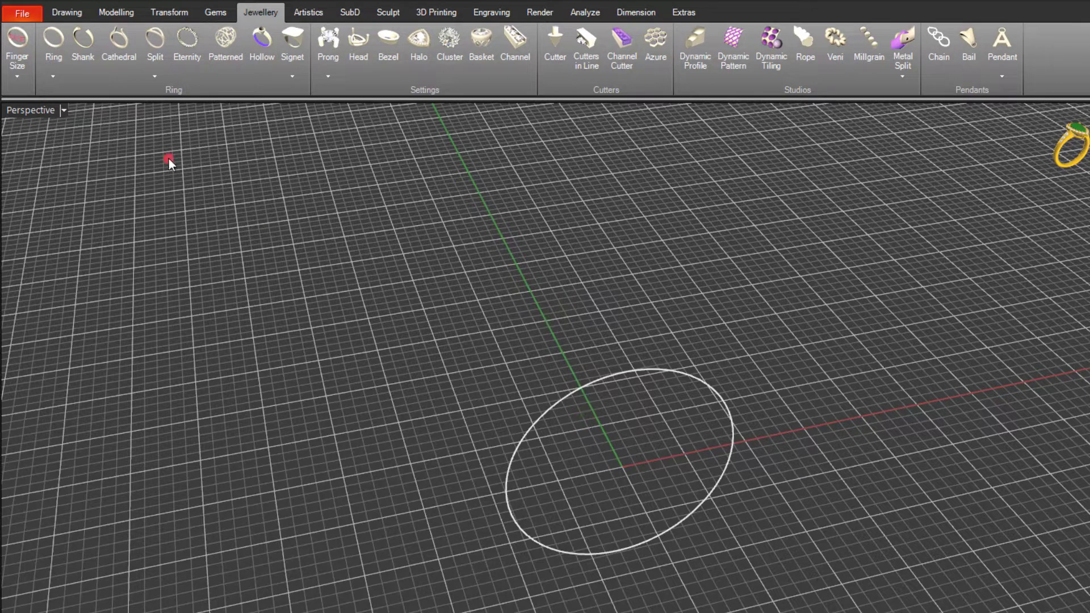
# Add a 2 mm Brilliant Diamond at the circle's centre, then switch to the Front view
pyautogui.click(213, 13)
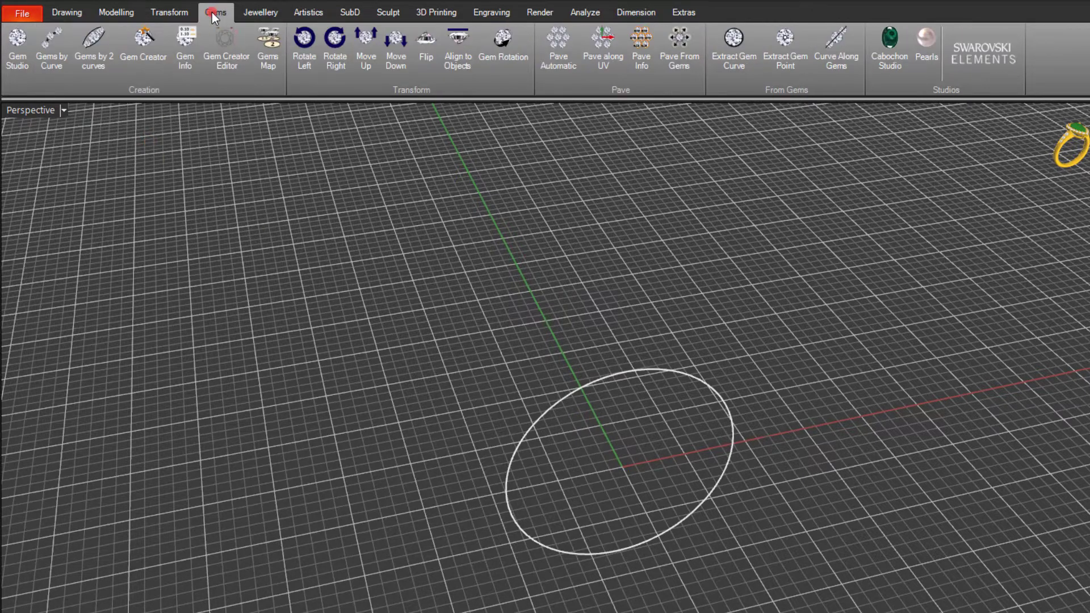
pyautogui.click(11, 77)
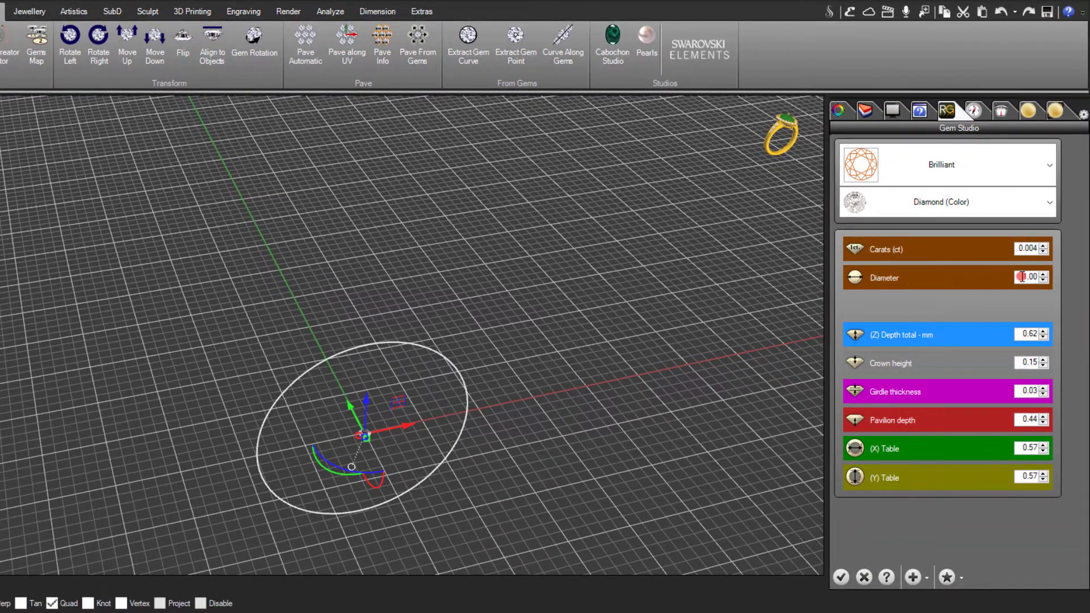
pyautogui.moveTo(1023, 277); pyautogui.dragTo(1058, 282)
pyautogui.write('2')
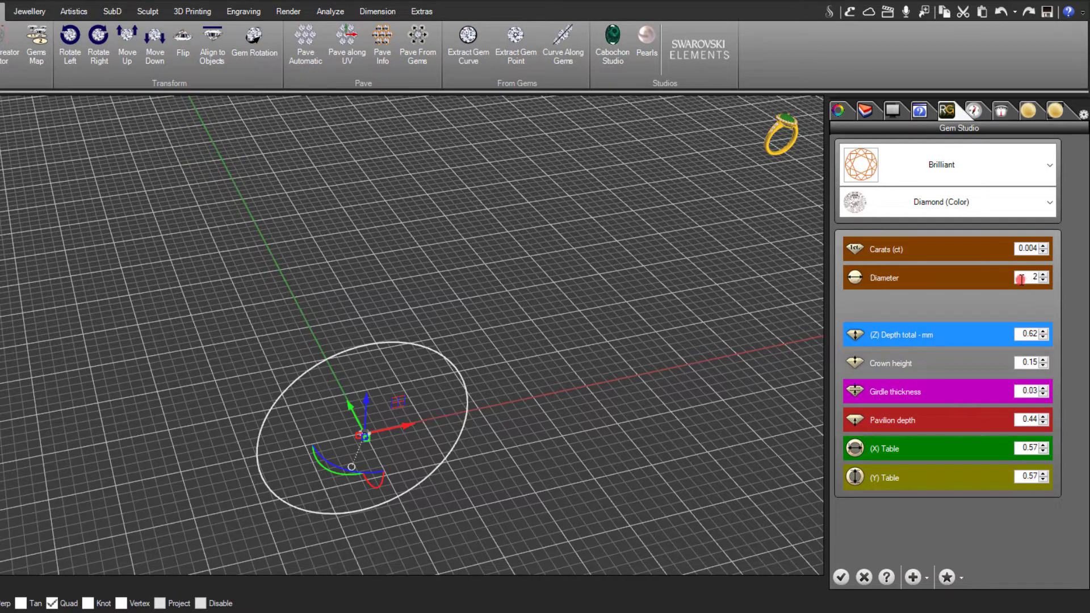
pyautogui.press('Return')
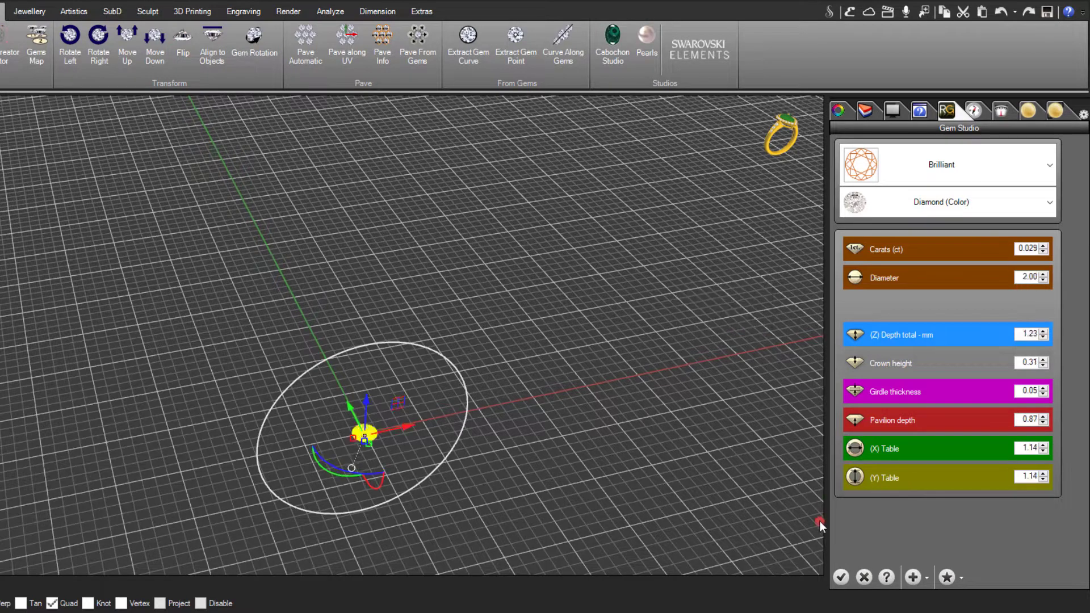
pyautogui.click(843, 589)
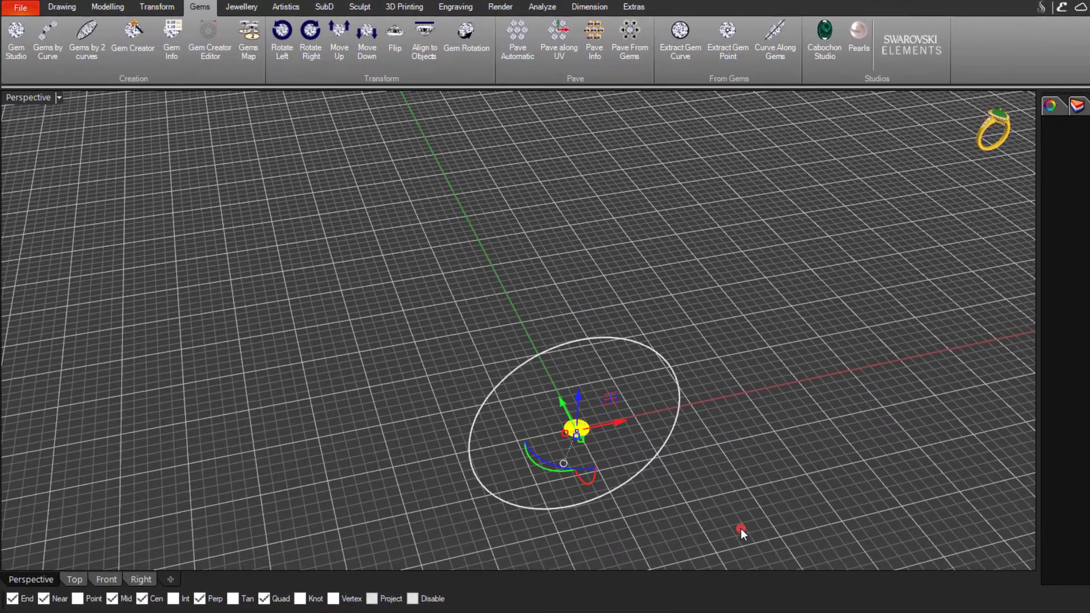
pyautogui.click(742, 529)
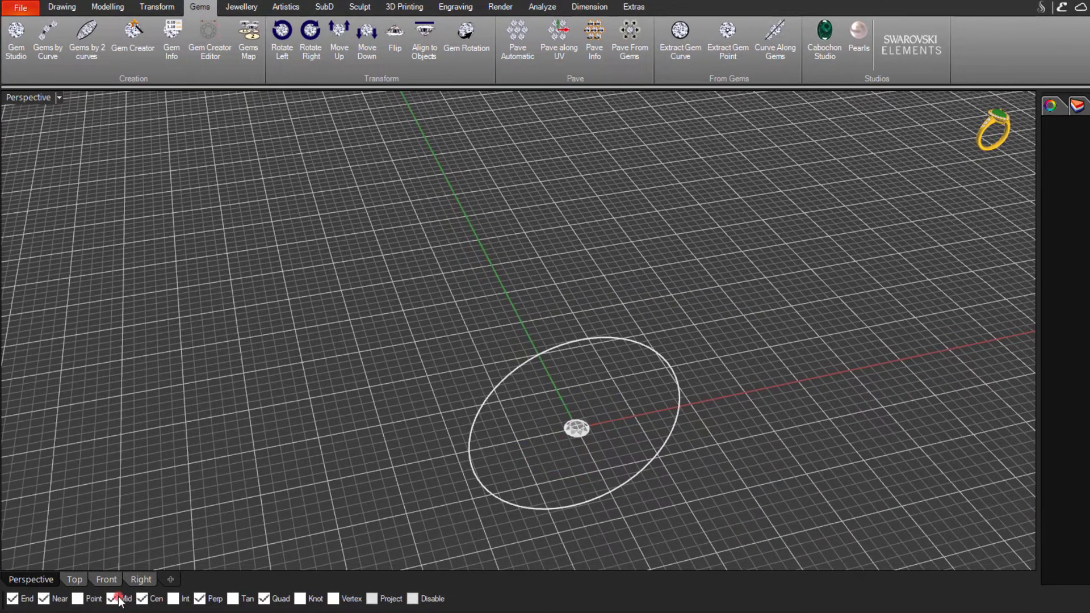
pyautogui.click(106, 579)
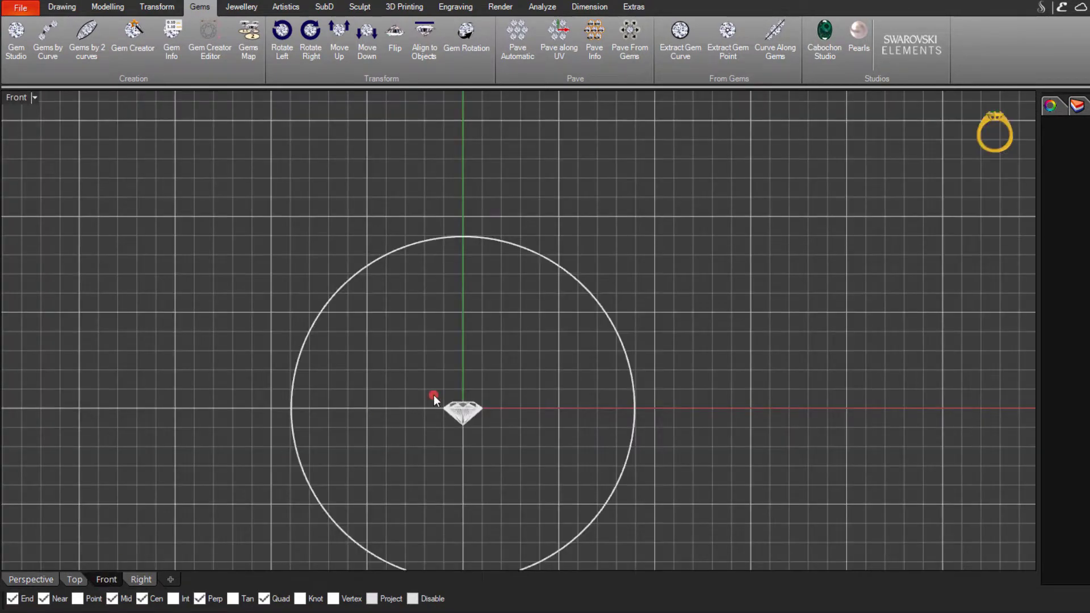
# Raise the diamond with the gumball so it sits just above the top of the circle
pyautogui.click(453, 407)
pyautogui.moveTo(460, 368); pyautogui.dragTo(467, 166)
pyautogui.scroll(5, 467, 210)
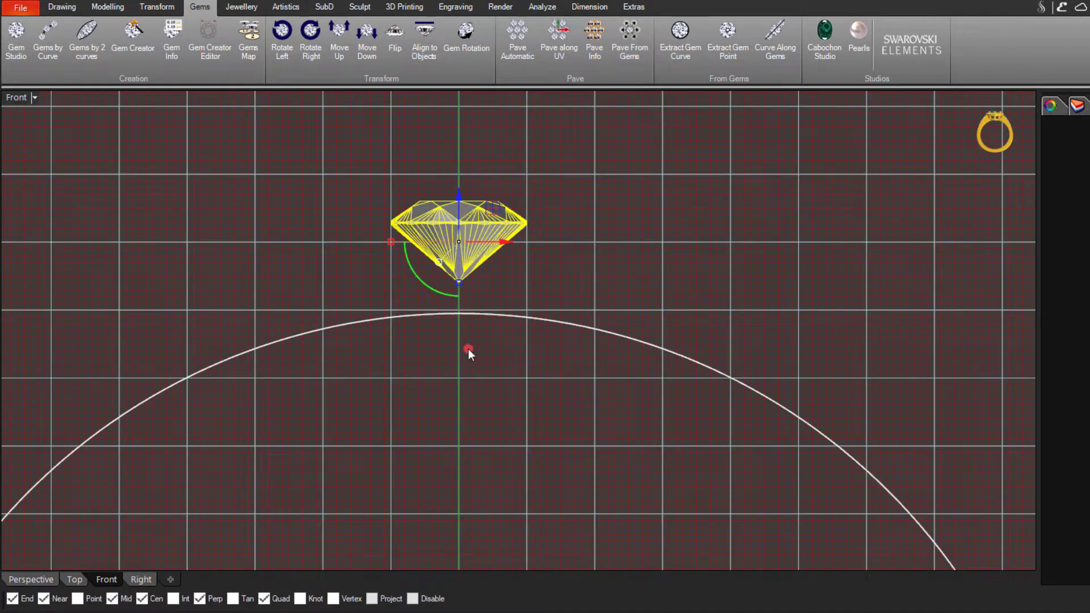
pyautogui.moveTo(468, 349); pyautogui.dragTo(501, 306, button='right')
pyautogui.scroll(-2, 503, 305)
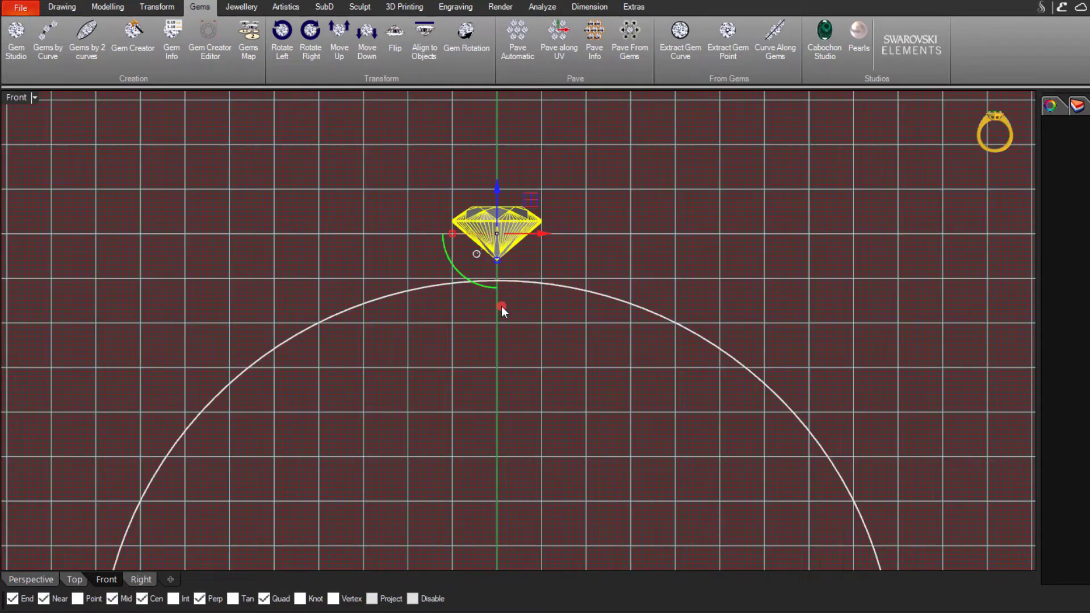
pyautogui.click(452, 298)
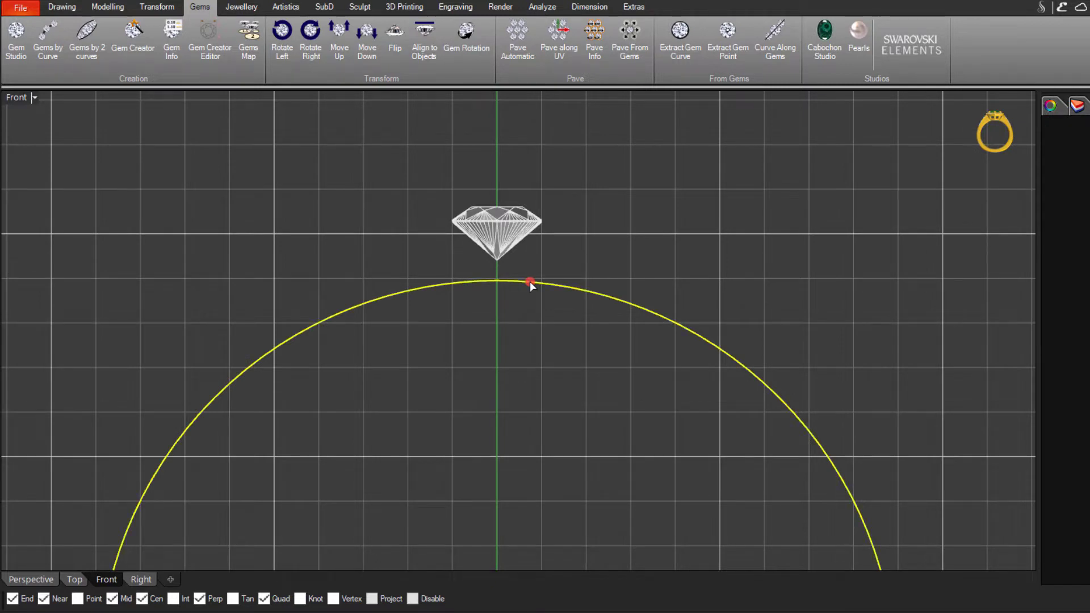
pyautogui.click(69, 9)
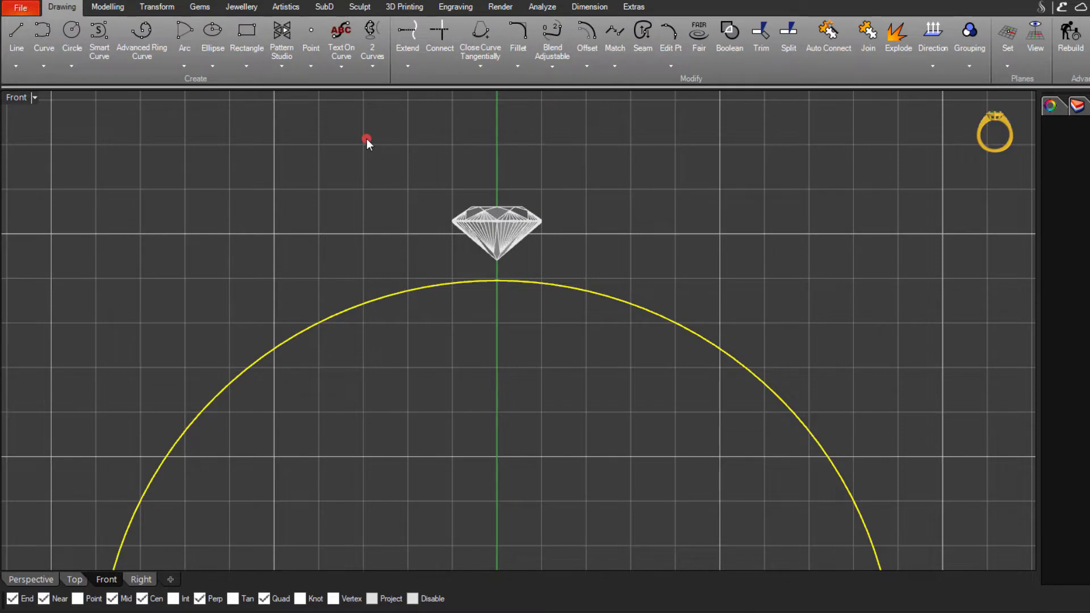
# Offset the ring circle 0.4 mm outward to form the band's outer curve
pyautogui.click(586, 35)
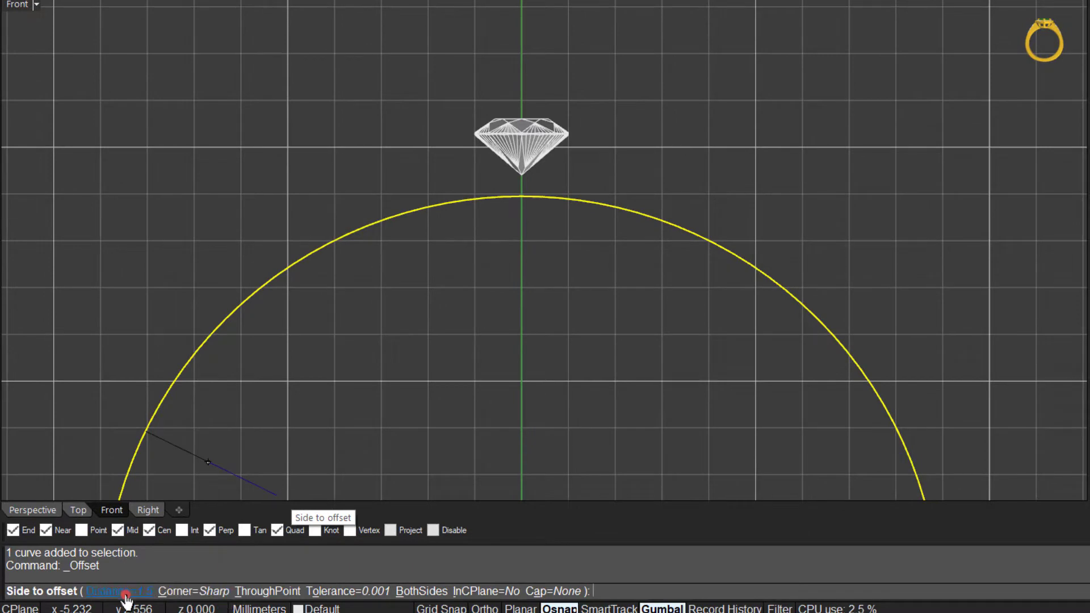
pyautogui.click(125, 595)
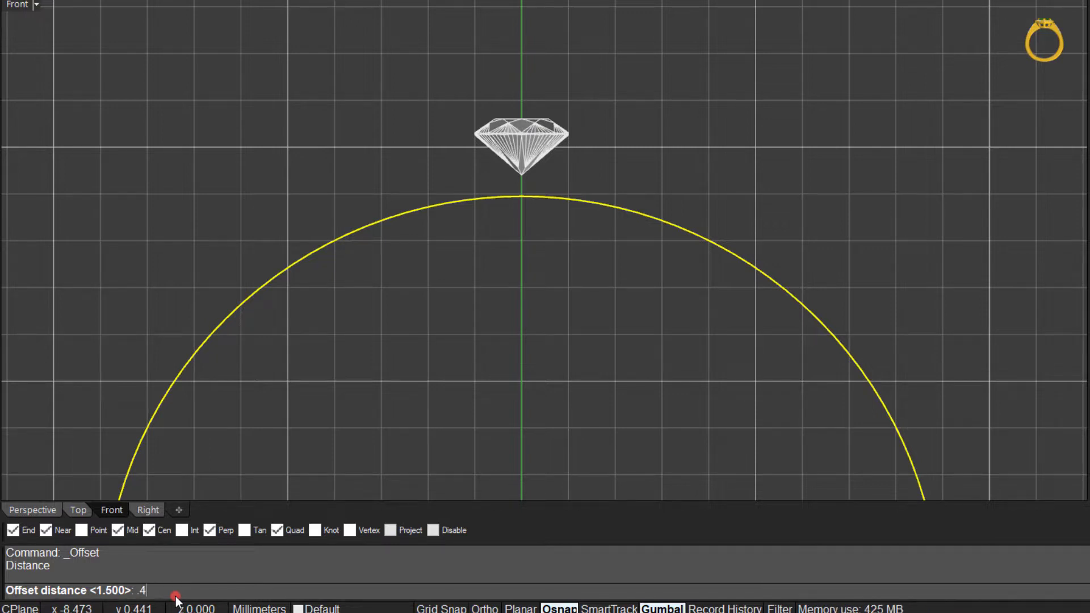
pyautogui.write('.4')
pyautogui.press('Return')
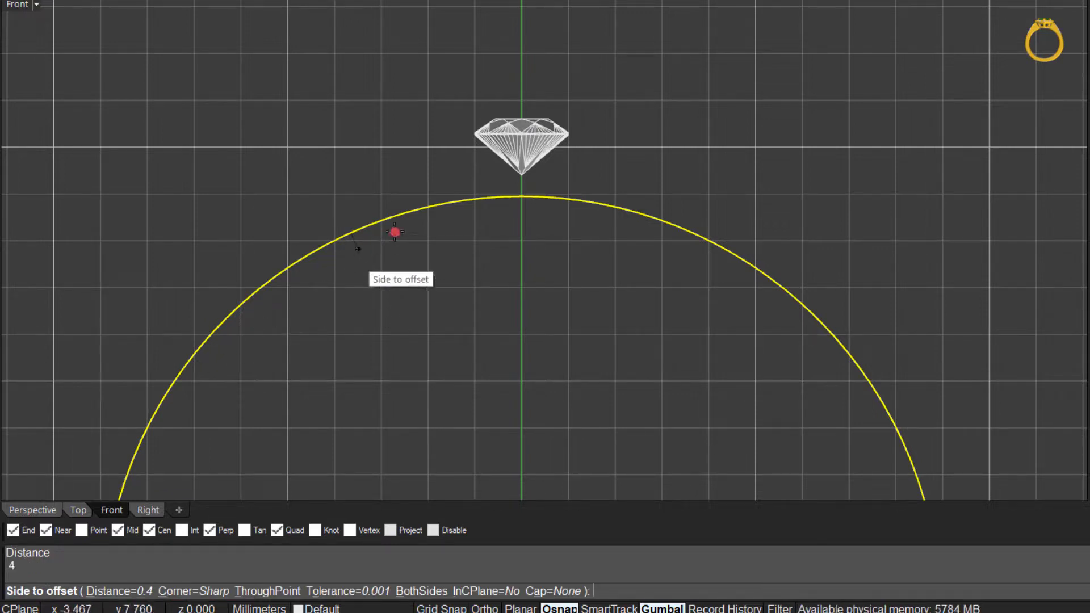
pyautogui.click(577, 175)
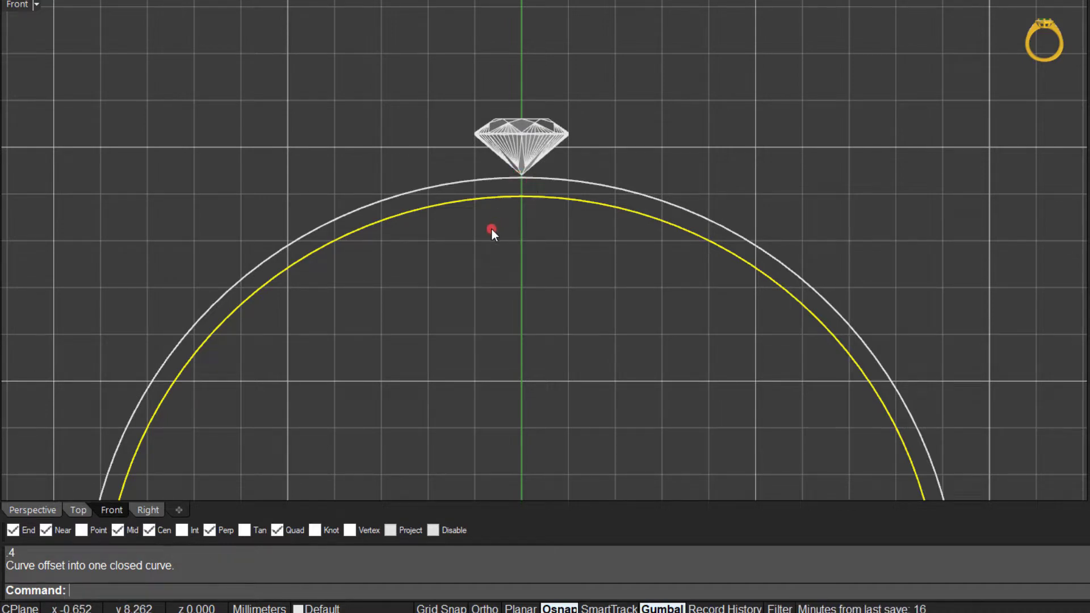
# Lift the diamond 0.070 above the outer curve, then zoom out to see the whole ring
pyautogui.click(526, 131)
pyautogui.scroll(3, 520, 117)
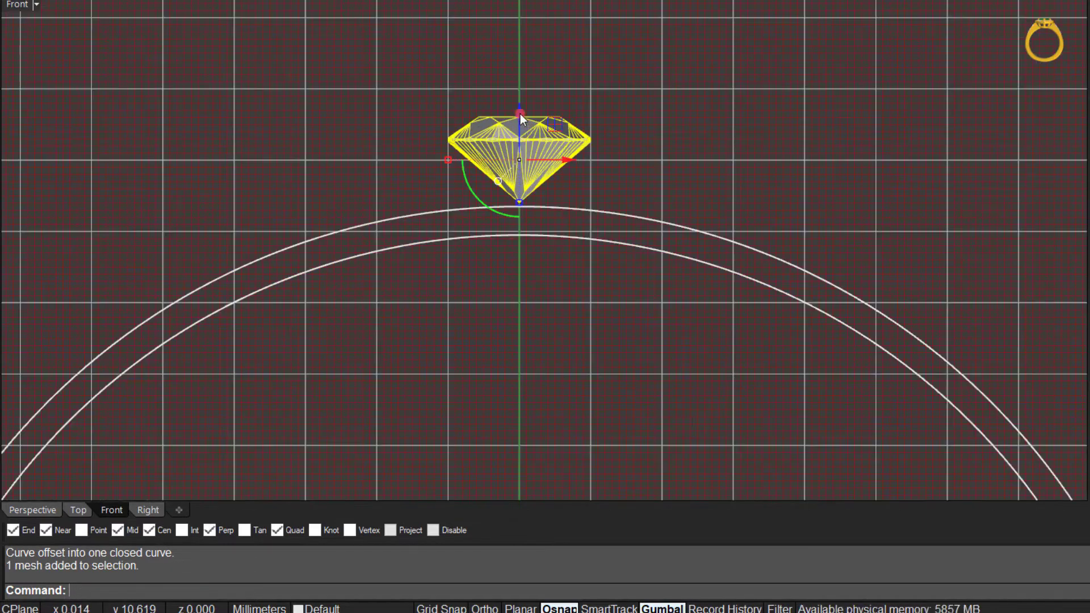
pyautogui.moveTo(519, 111); pyautogui.dragTo(519, 108)
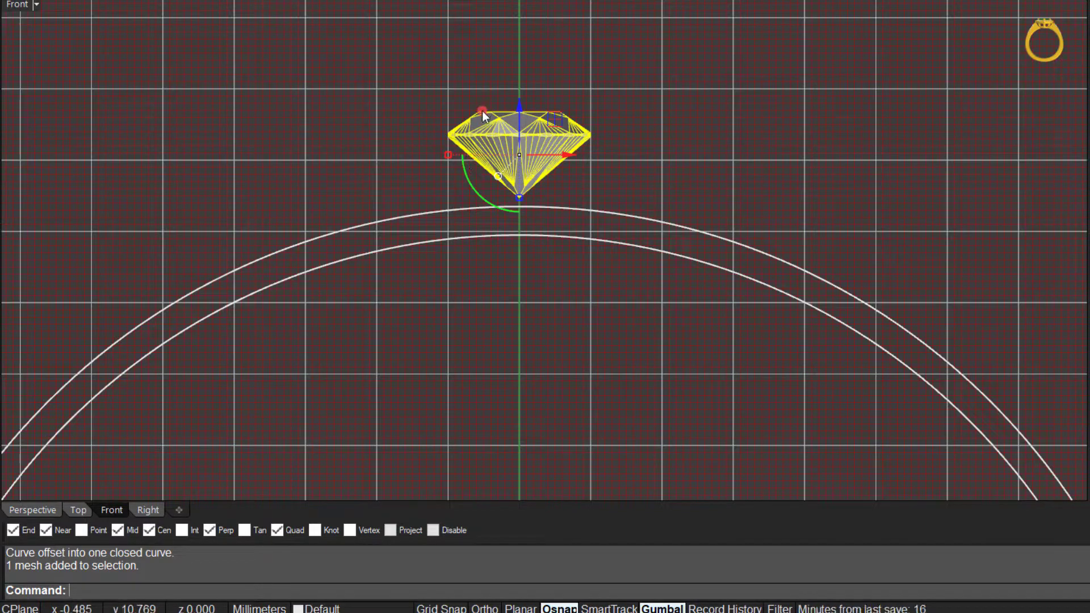
pyautogui.scroll(3, 478, 104)
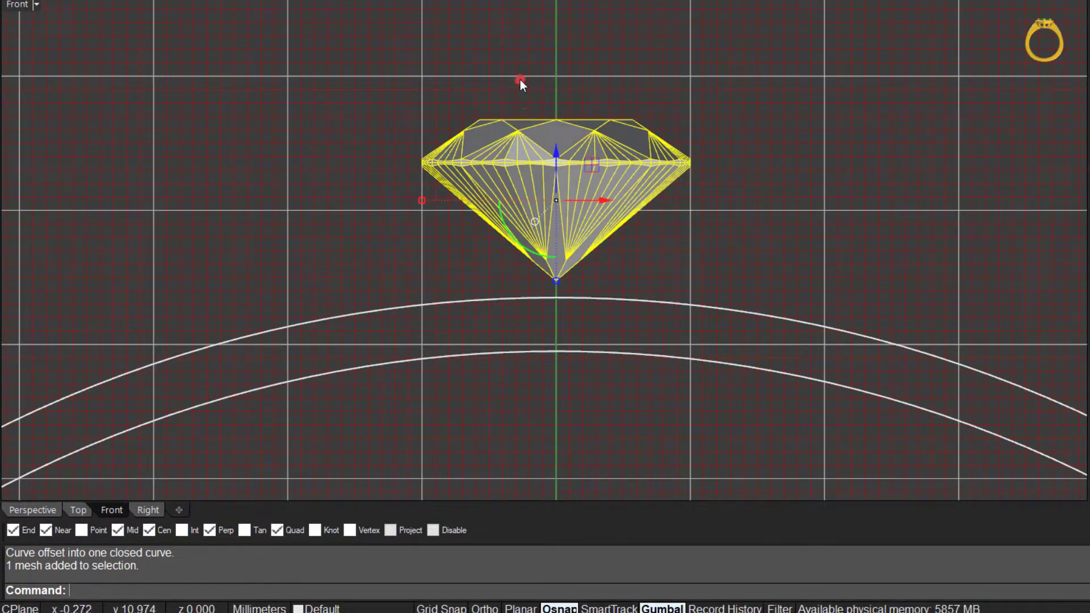
pyautogui.click(413, 115)
pyautogui.scroll(-4, 459, 191)
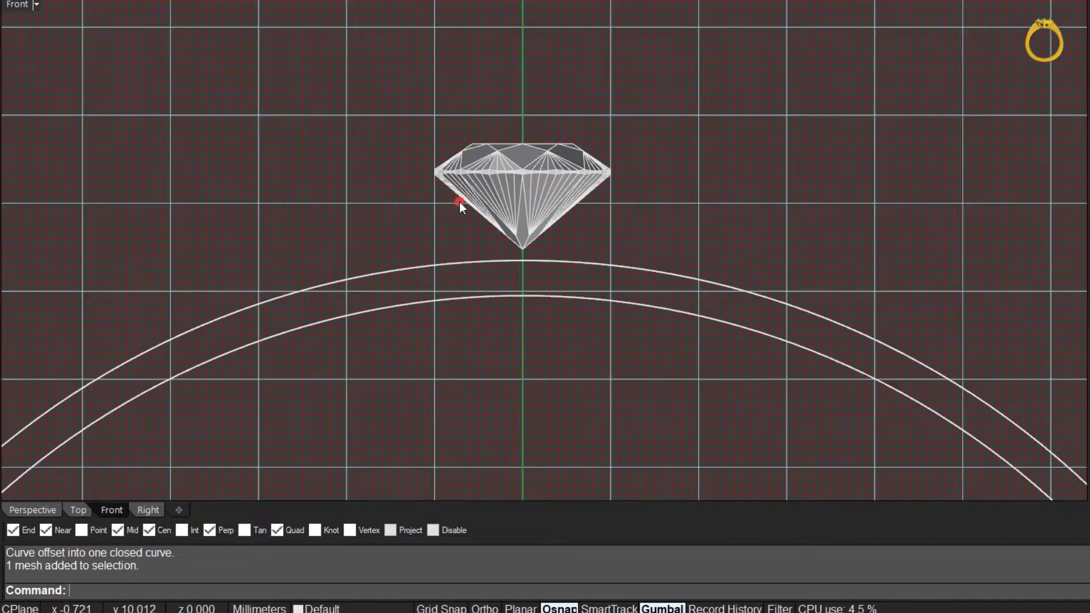
pyautogui.scroll(3, 527, 254)
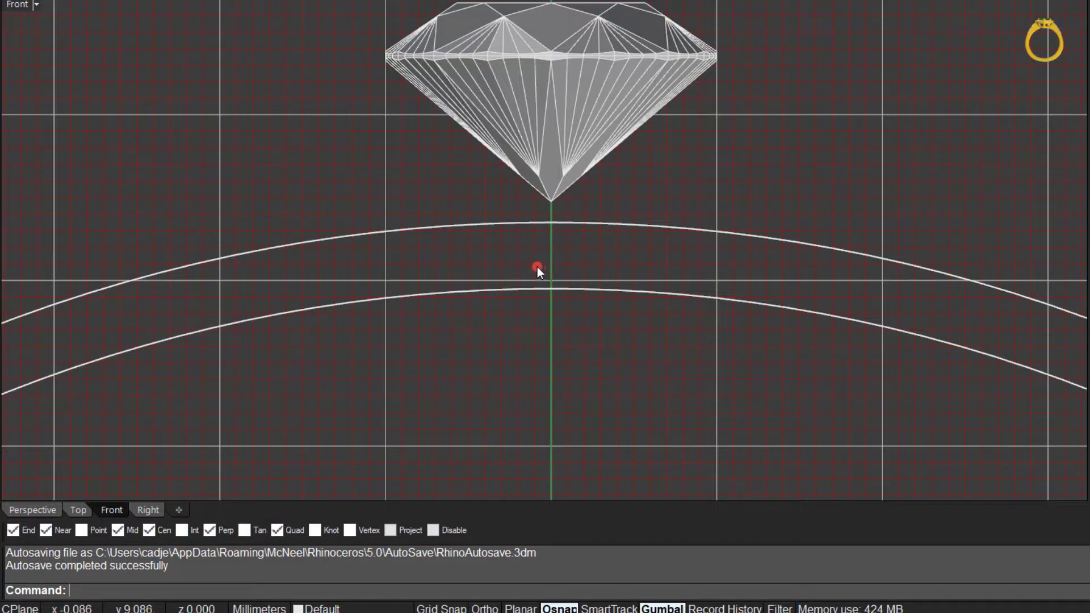
pyautogui.scroll(-5, 537, 267)
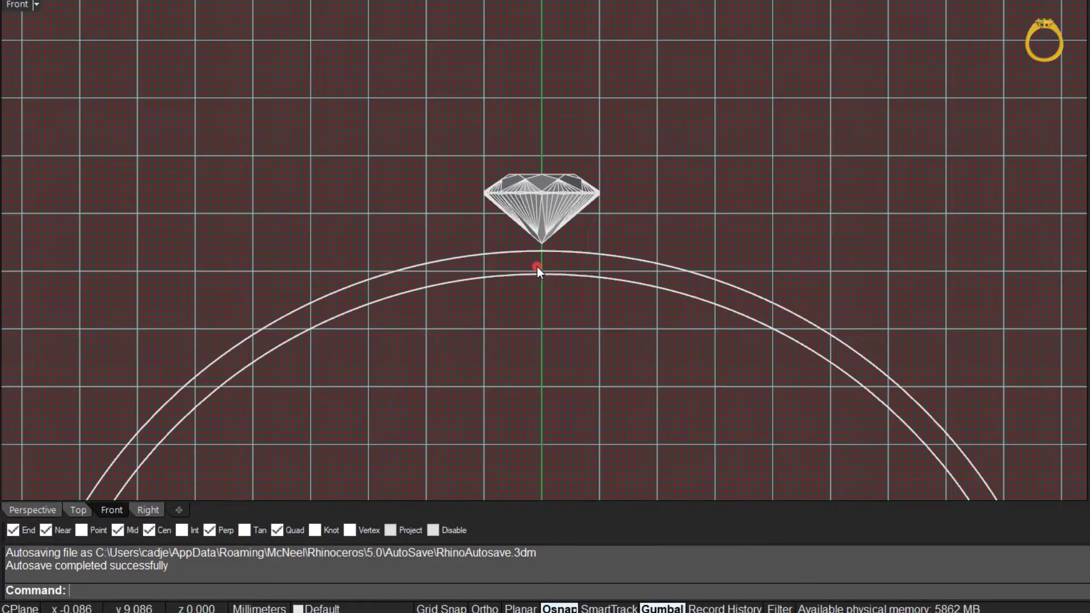
pyautogui.scroll(-4, 435, 295)
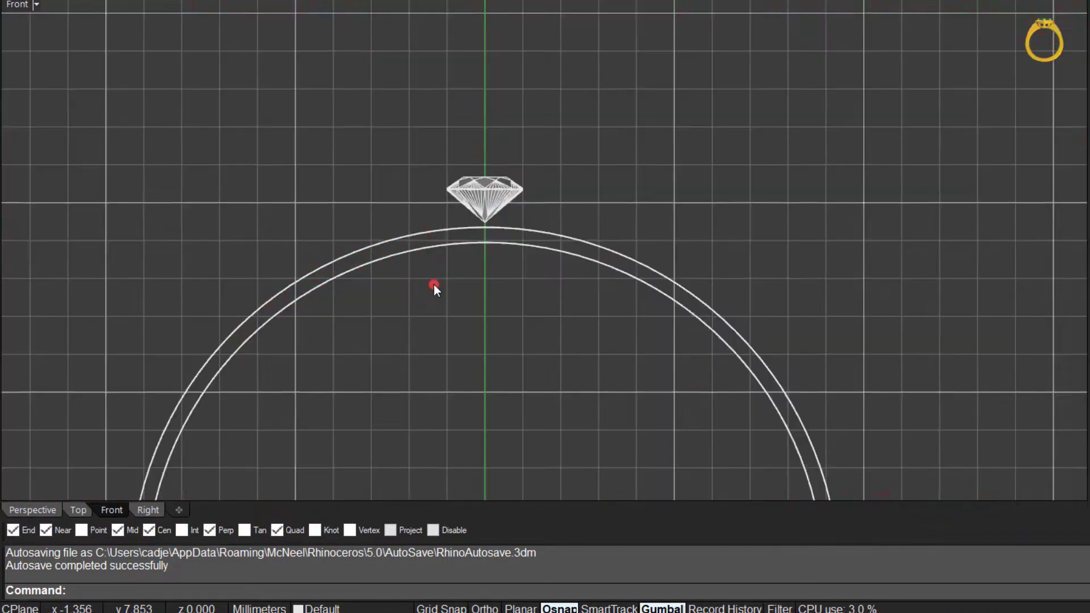
pyautogui.moveTo(434, 285); pyautogui.dragTo(483, 166, button='right')
pyautogui.scroll(-2, 435, 223)
pyautogui.scroll(-2, 435, 224)
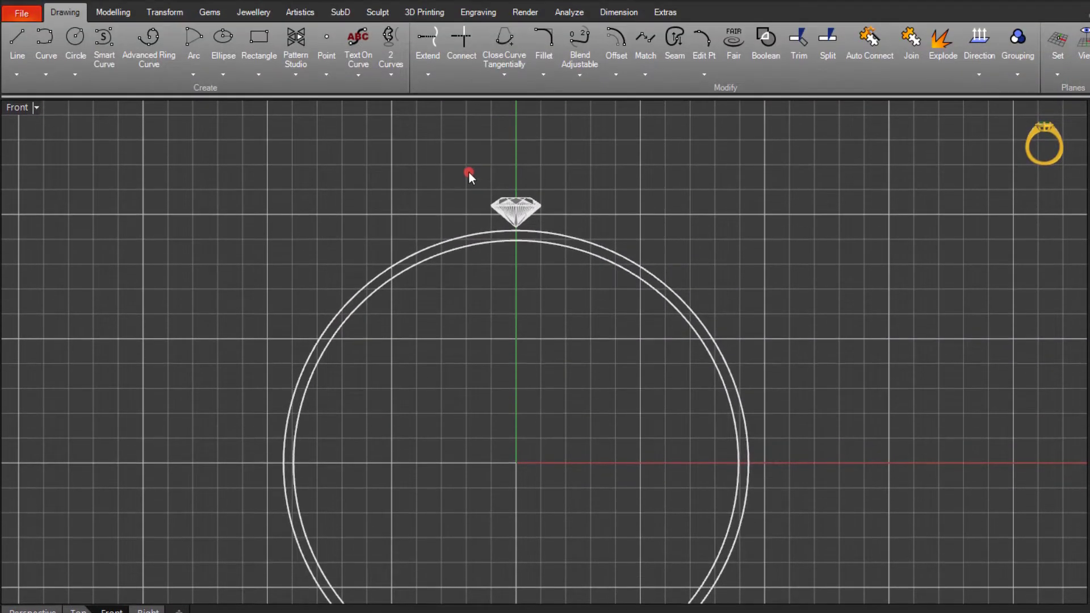
# Select the diamond and start a Dynamic Polar Array with a 360° sweep angle
pyautogui.moveTo(469, 171); pyautogui.dragTo(562, 279)
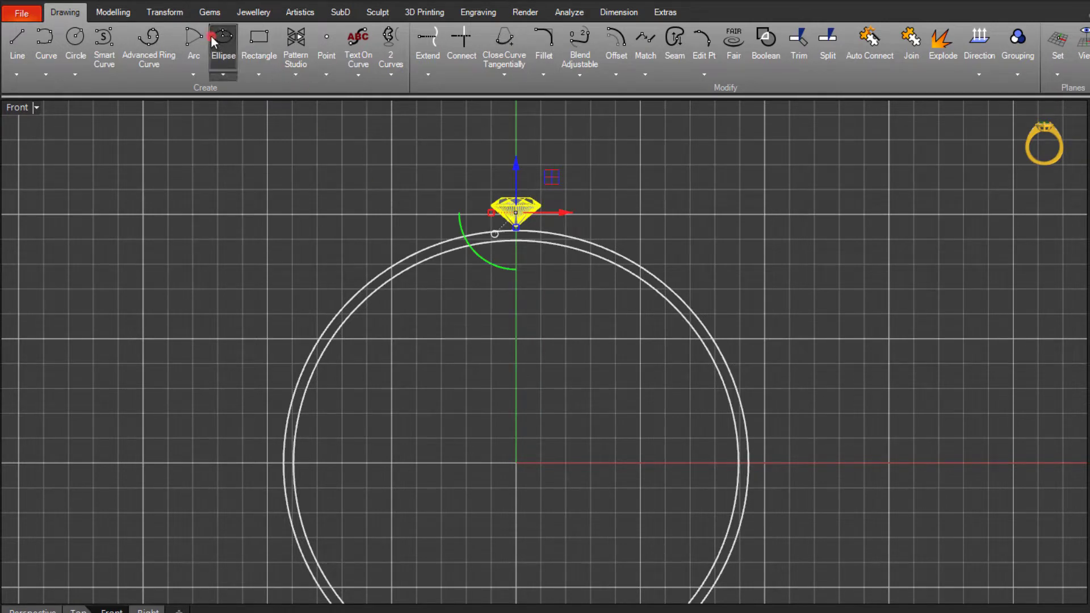
pyautogui.click(156, 12)
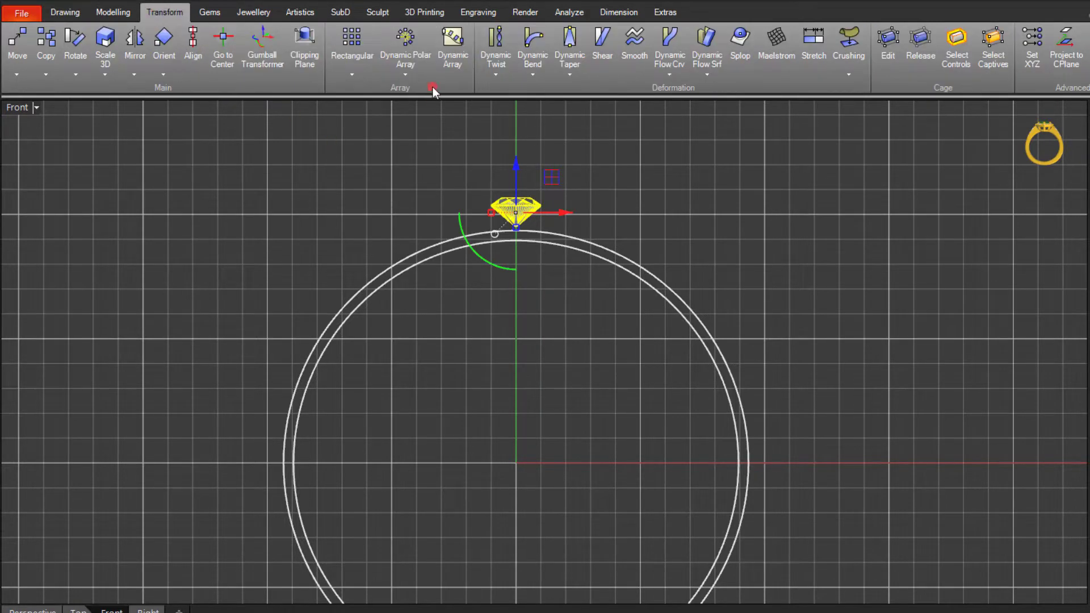
pyautogui.click(409, 54)
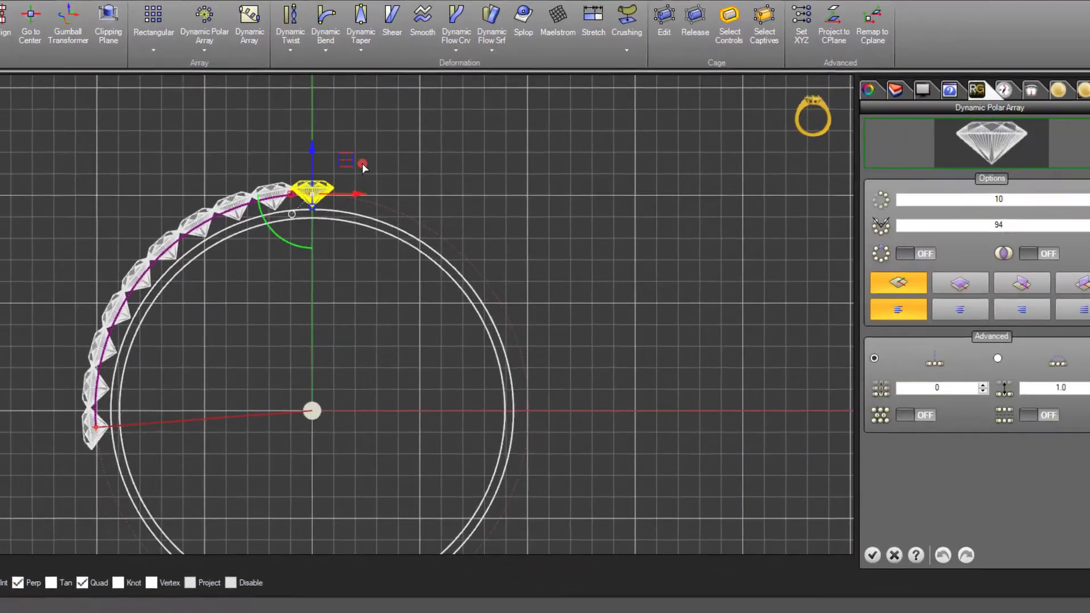
pyautogui.click(967, 230)
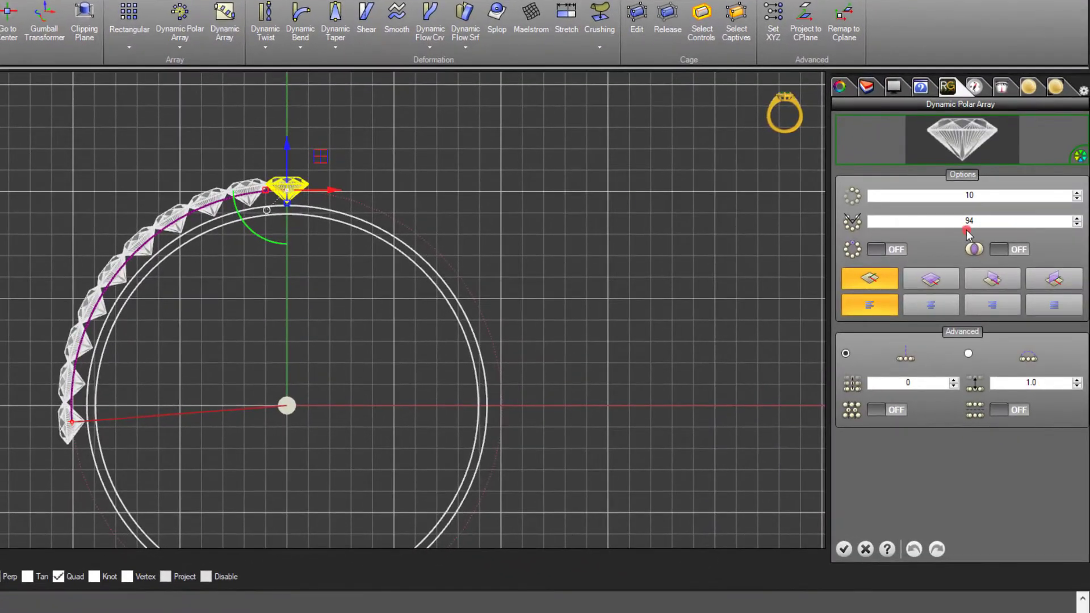
pyautogui.press('BackSpace')
pyautogui.press('BackSpace')
pyautogui.write('360')
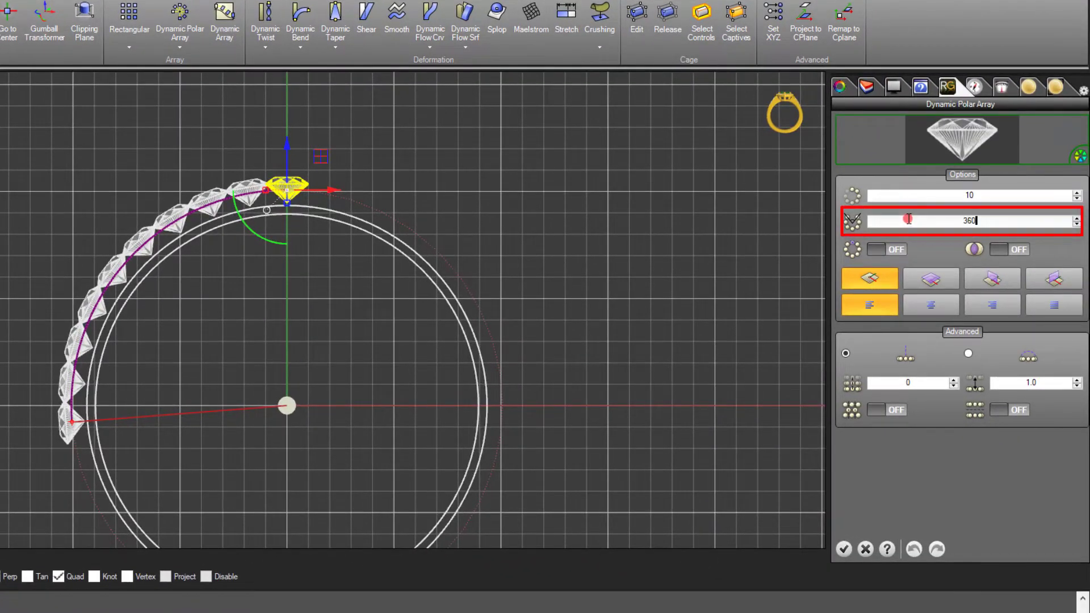
pyautogui.press('Return')
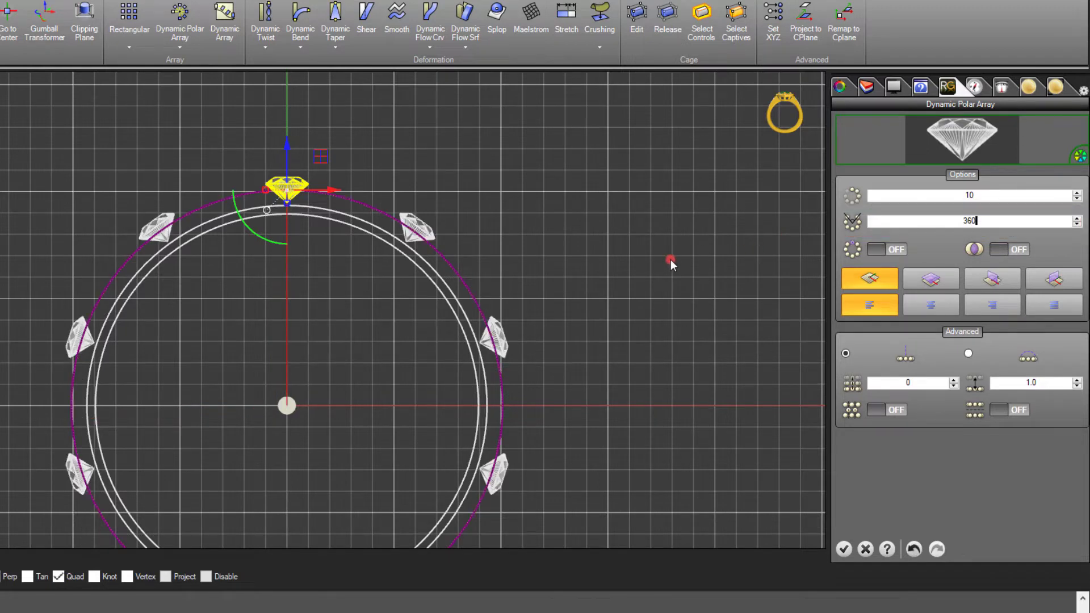
# Set the array count to 30 diamonds and confirm the array
pyautogui.click(982, 228)
pyautogui.moveTo(1027, 200); pyautogui.dragTo(826, 192)
pyautogui.write('26')
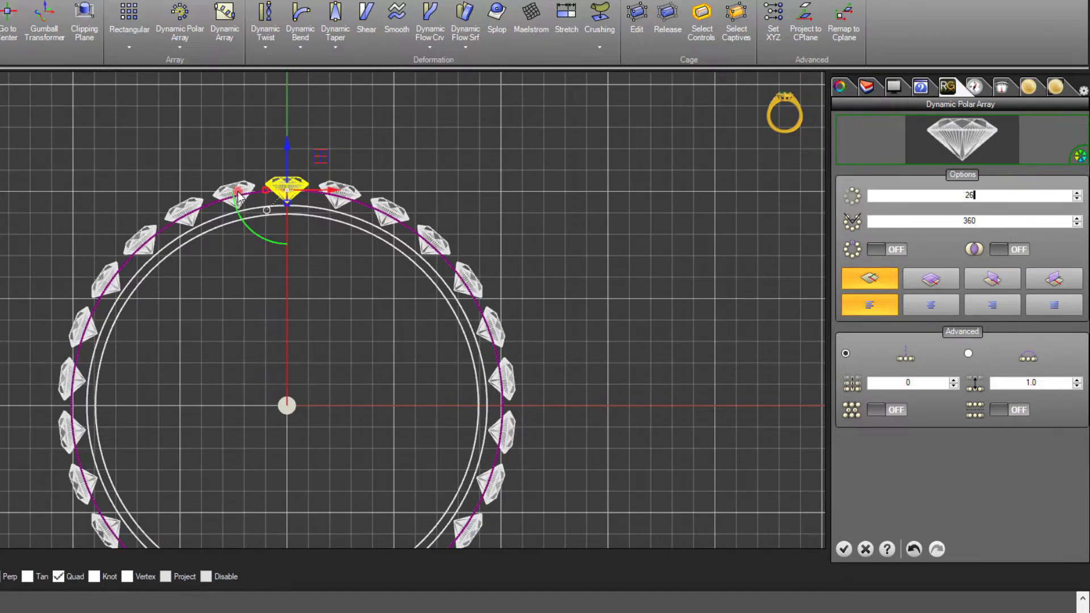
pyautogui.scroll(5, 824, 199)
pyautogui.click(1077, 193)
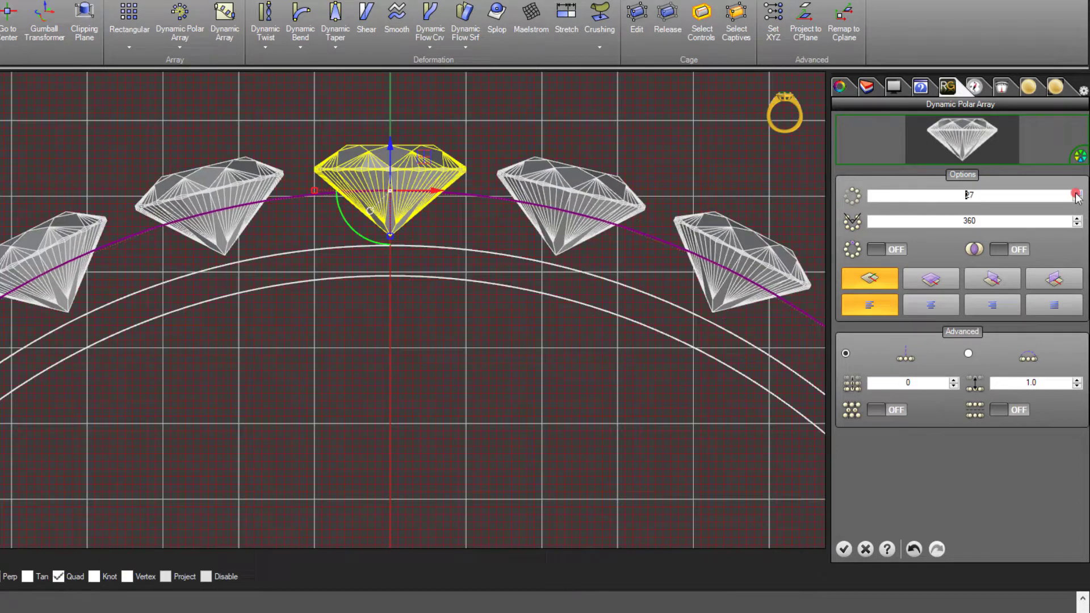
pyautogui.click(1077, 193)
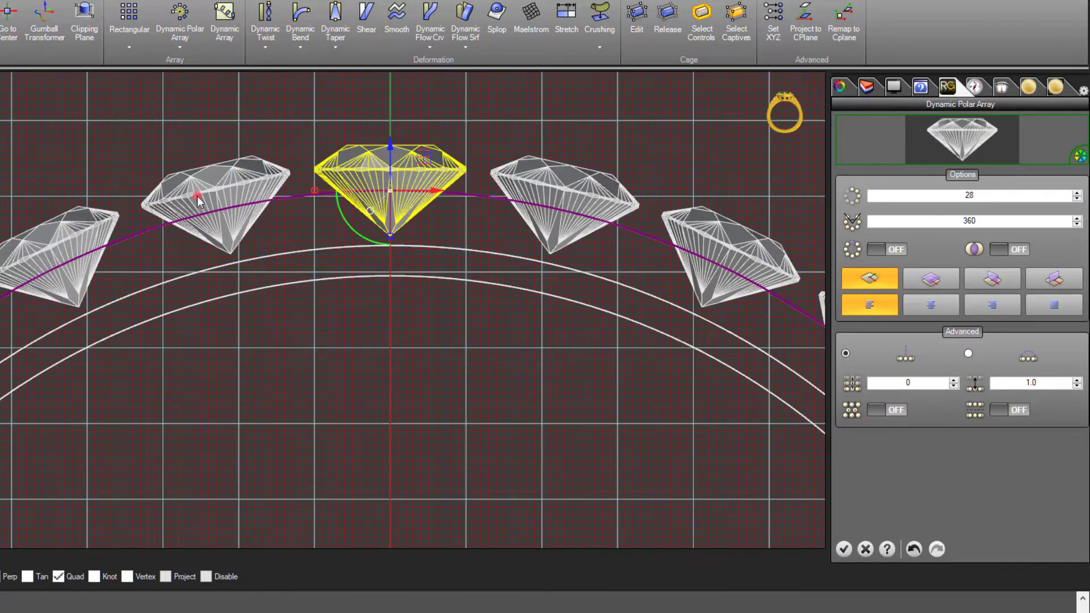
pyautogui.scroll(5, 306, 179)
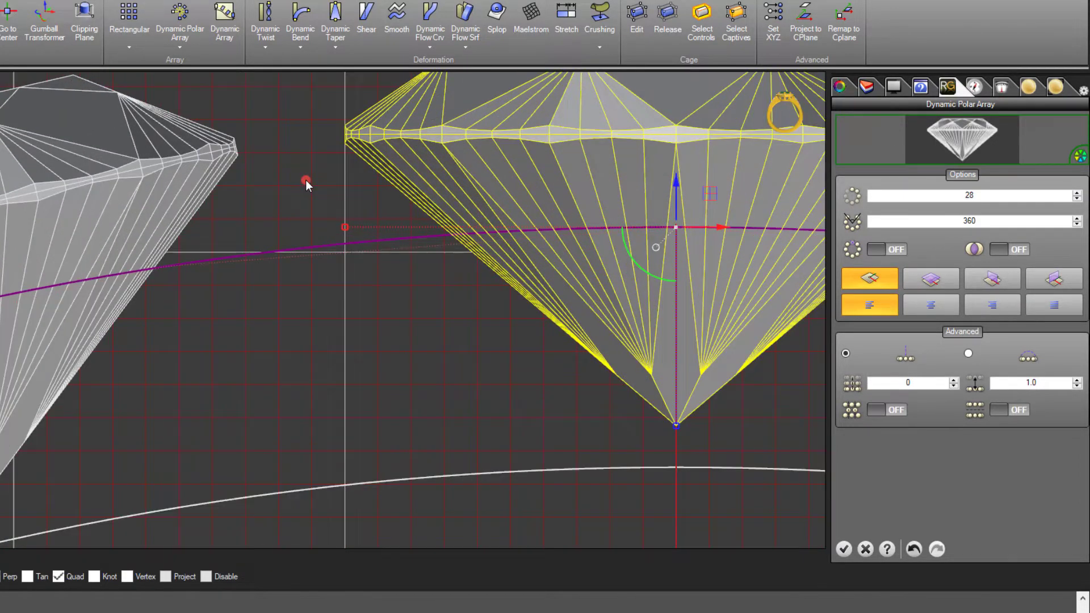
pyautogui.click(1076, 193)
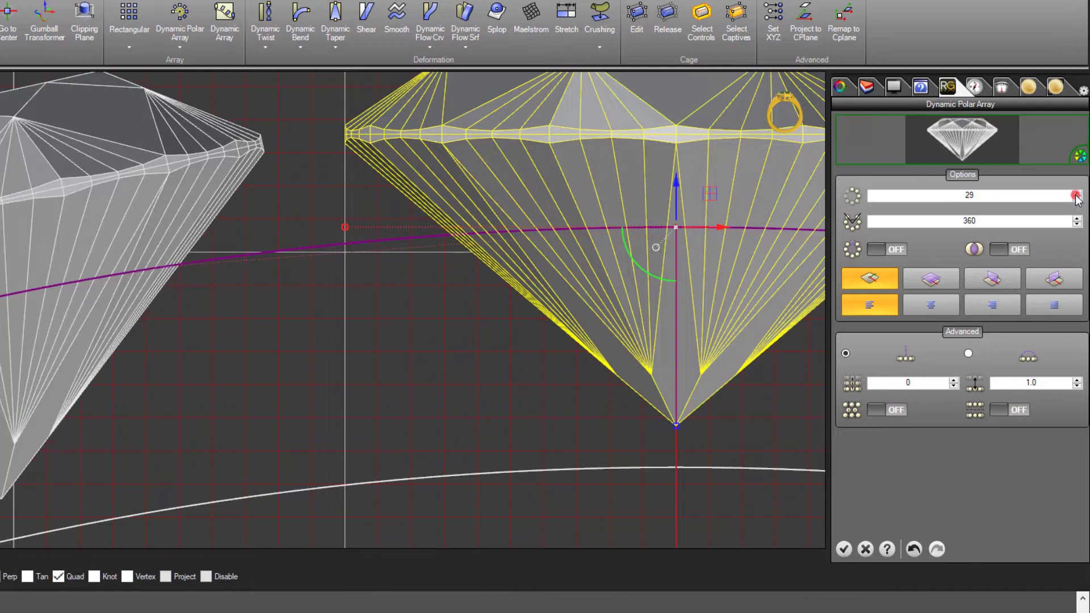
pyautogui.click(1077, 193)
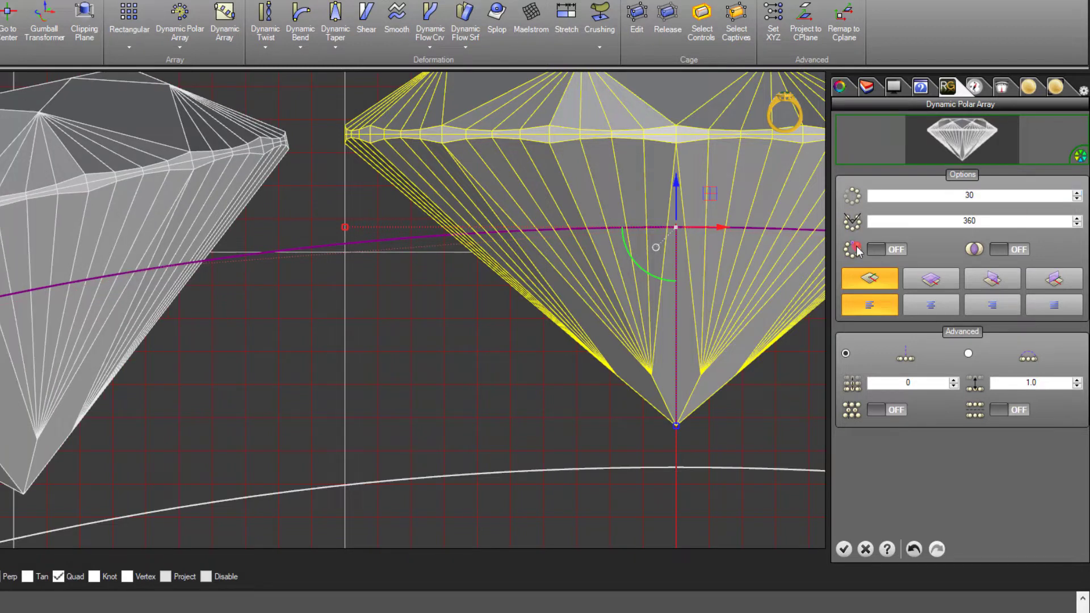
pyautogui.moveTo(254, 328); pyautogui.dragTo(259, 265, button='right')
pyautogui.scroll(-6, 202, 326)
pyautogui.scroll(3, 259, 266)
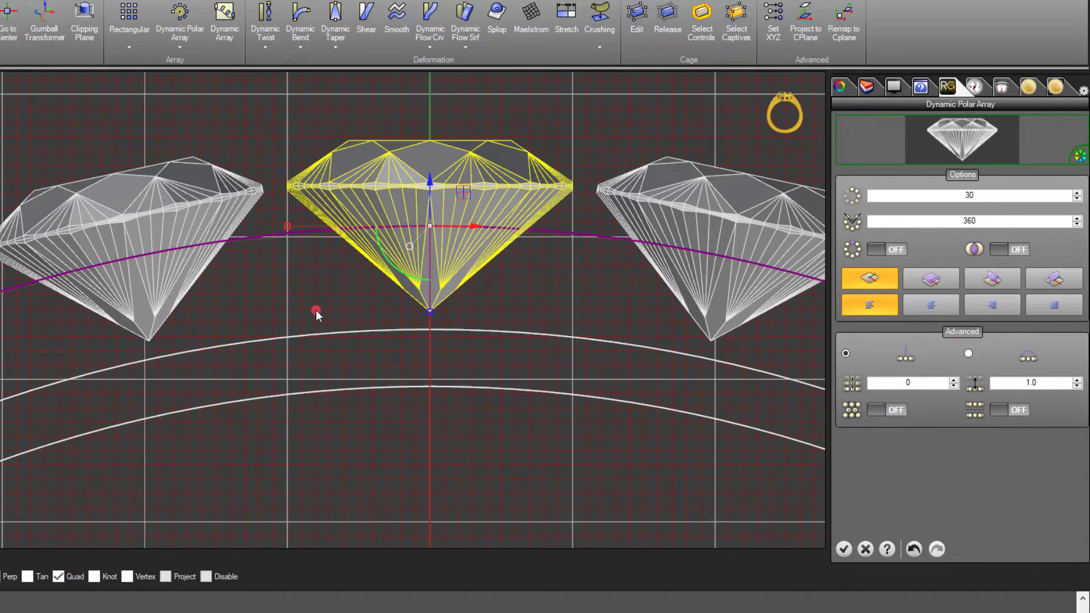
pyautogui.scroll(-2, 267, 308)
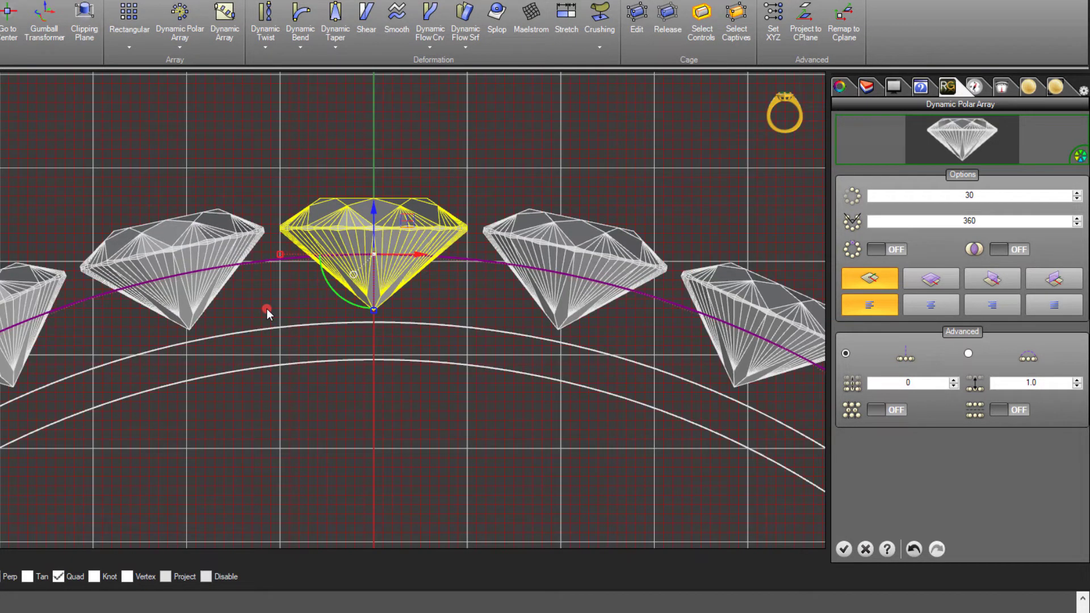
pyautogui.click(844, 549)
# Deselect and zoom in and out to check the 30 gems spaced around the band
pyautogui.click(290, 450)
pyautogui.scroll(-5, 287, 448)
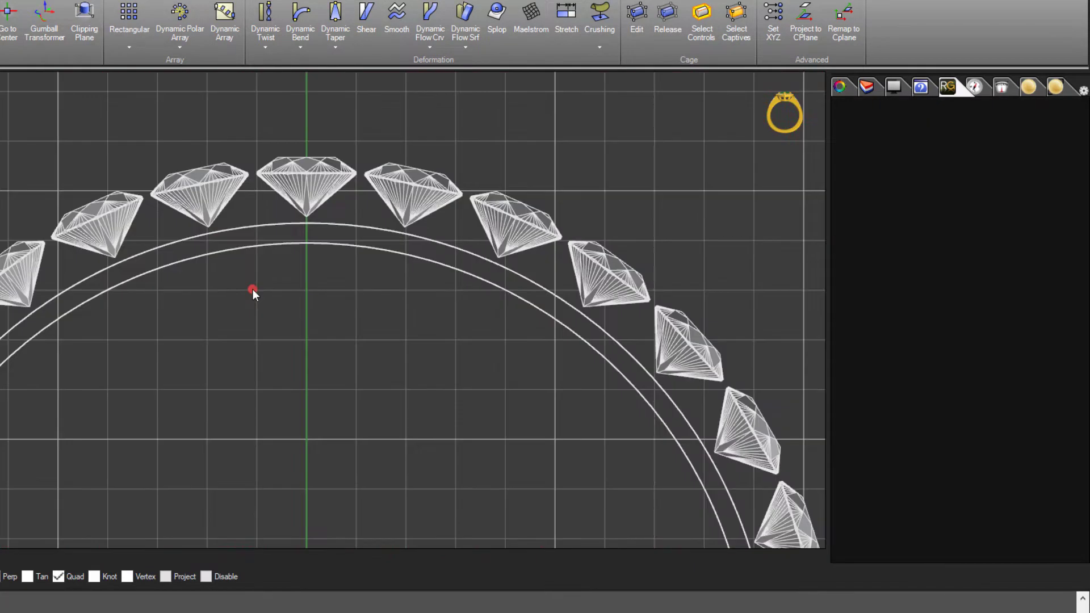
pyautogui.scroll(5, 518, 237)
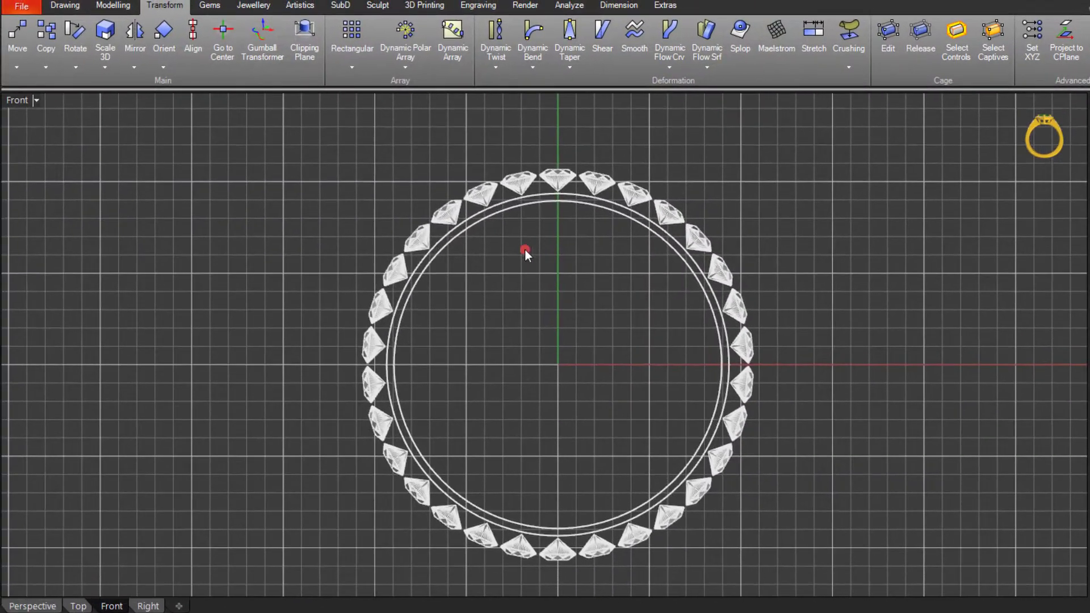
pyautogui.scroll(-4, 518, 237)
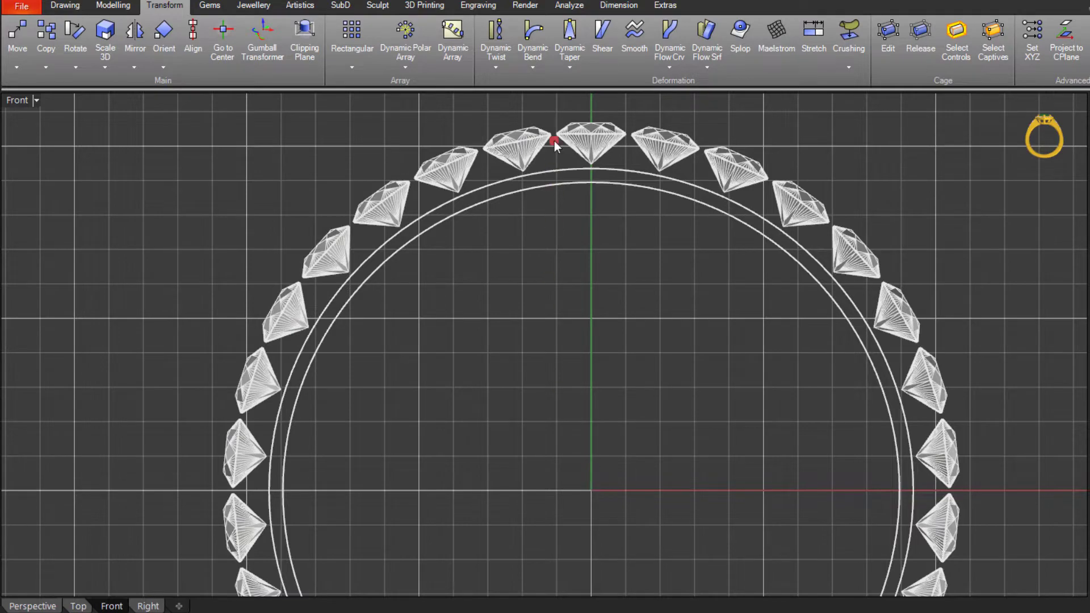
pyautogui.scroll(5, 557, 120)
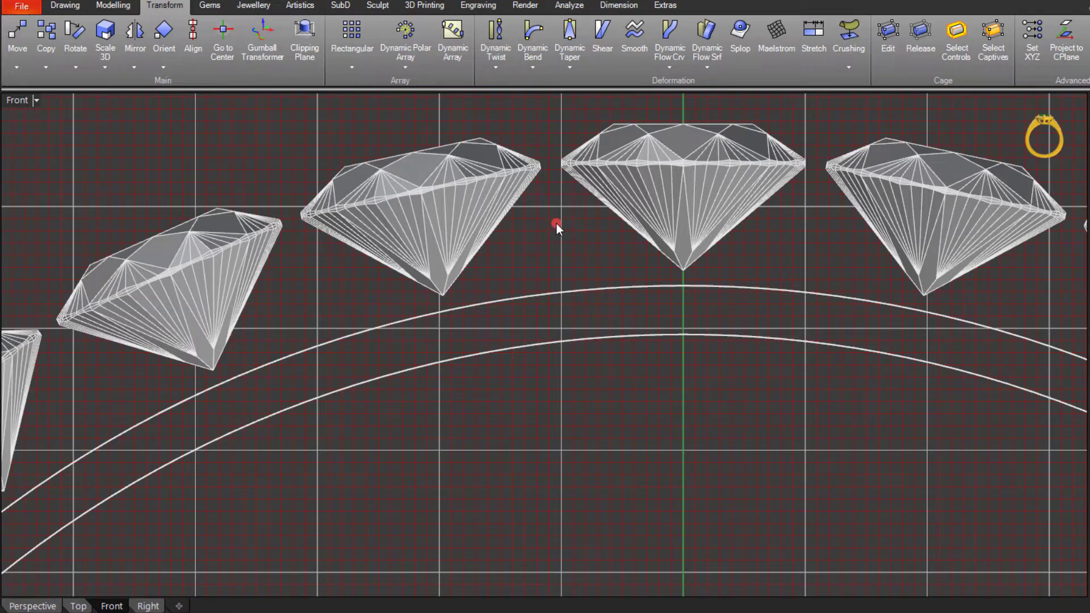
# Start a Bisector line with vertex snapping, anchored at the origin (0)
pyautogui.click(64, 7)
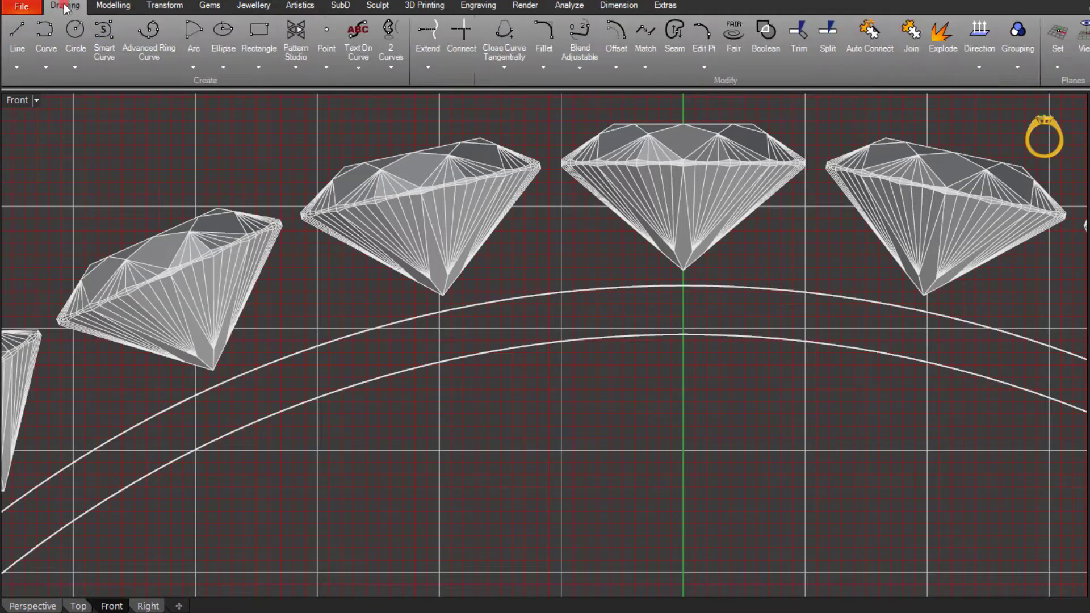
pyautogui.click(17, 50)
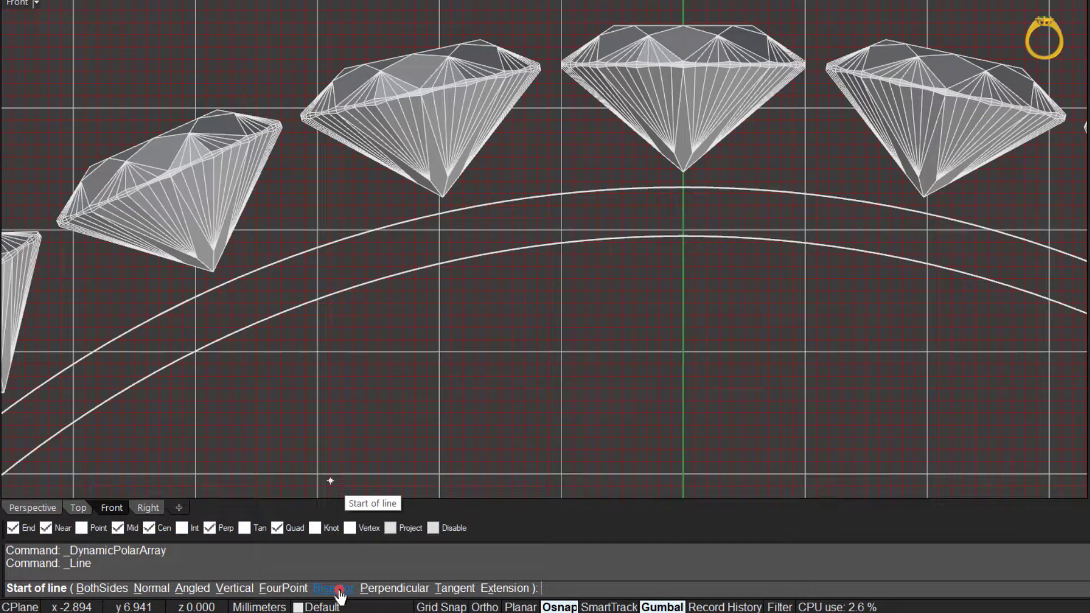
pyautogui.click(334, 589)
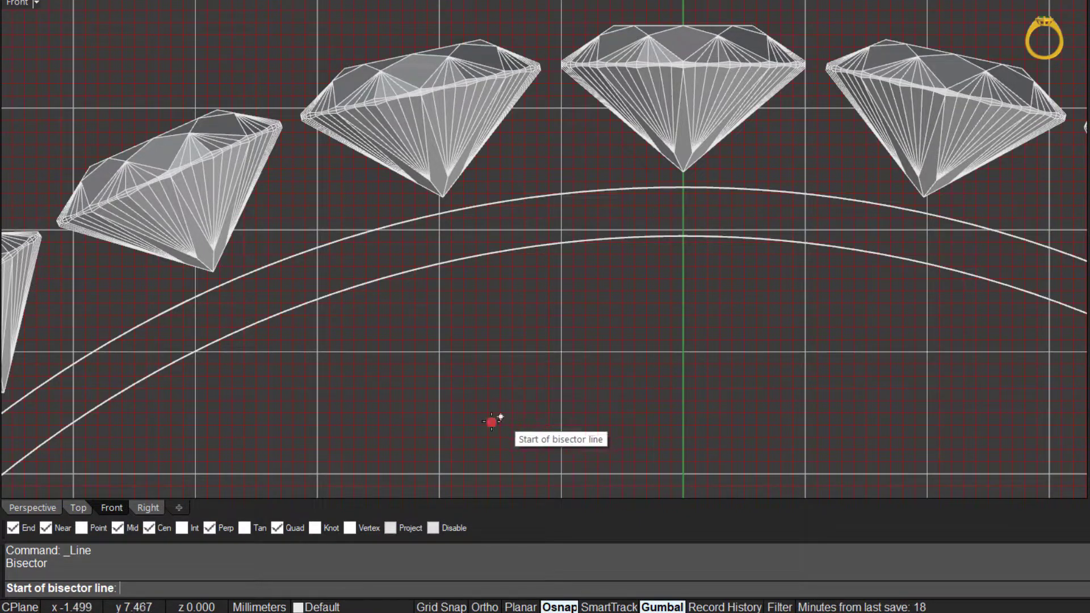
pyautogui.click(350, 529)
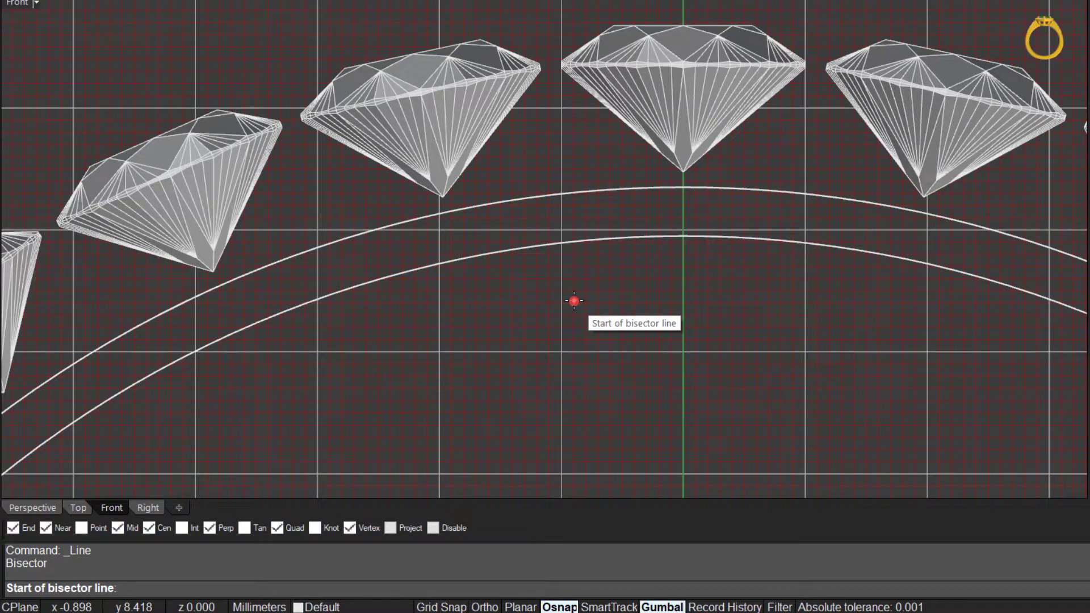
pyautogui.write('0')
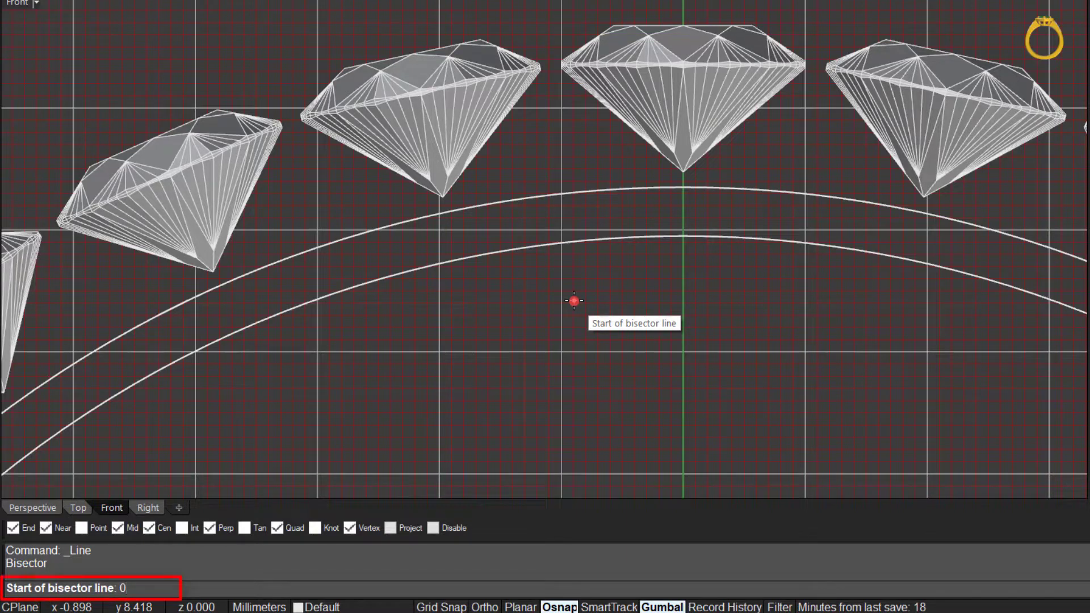
pyautogui.press('Return')
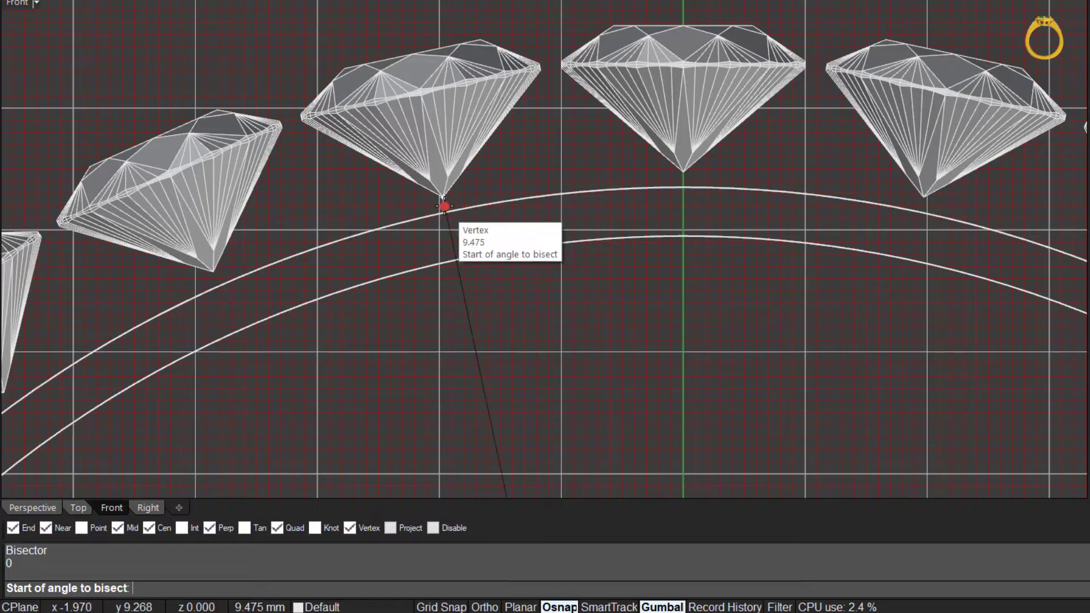
# Bisect the angle between the left and centre stone tips, then select the new line
pyautogui.click(445, 205)
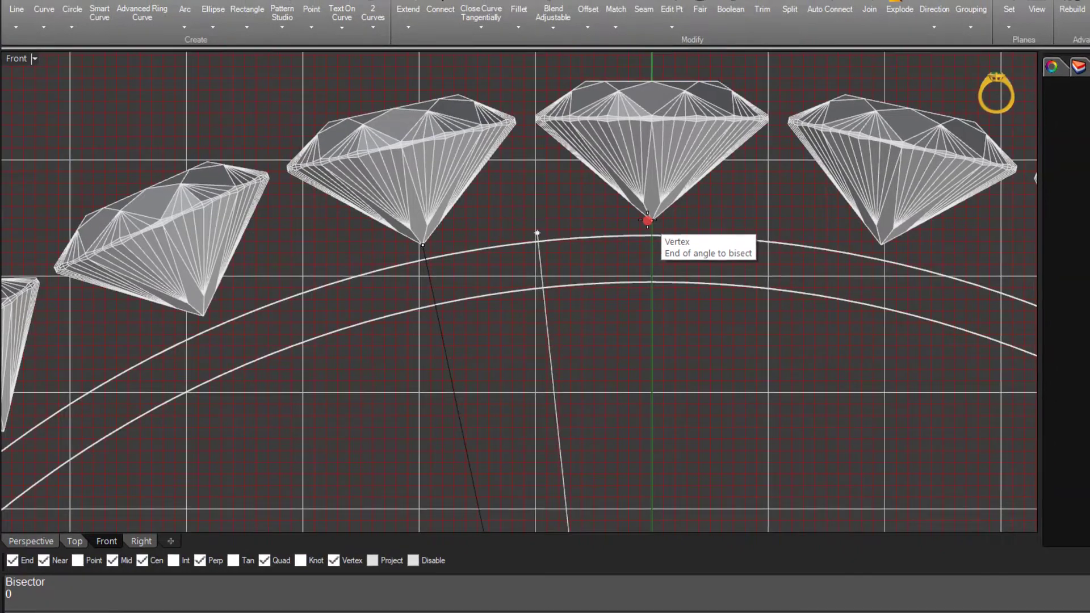
pyautogui.click(648, 221)
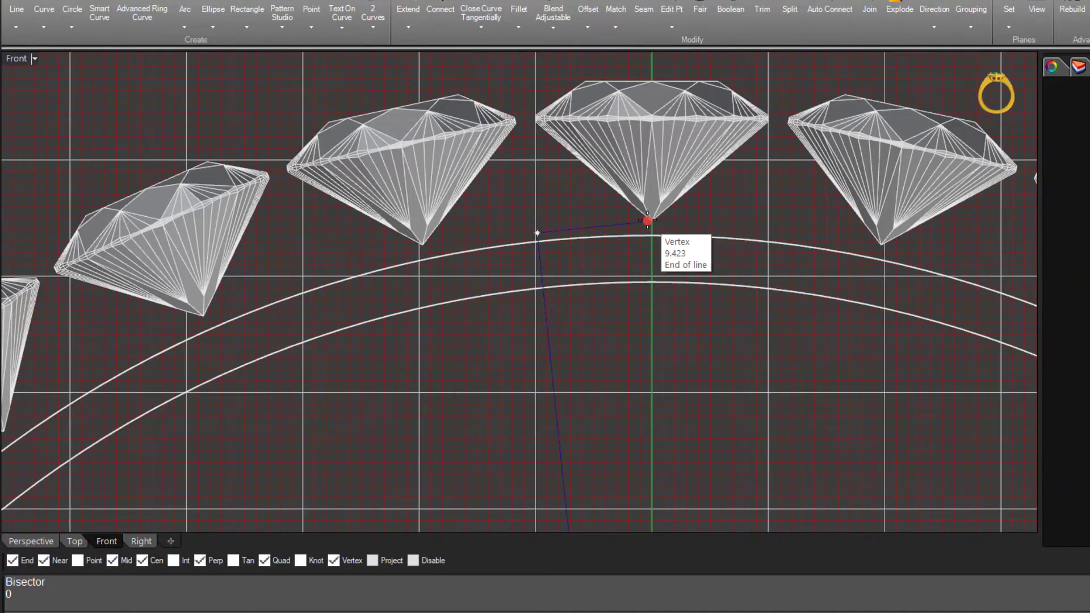
pyautogui.moveTo(545, 106); pyautogui.dragTo(556, 195, button='right')
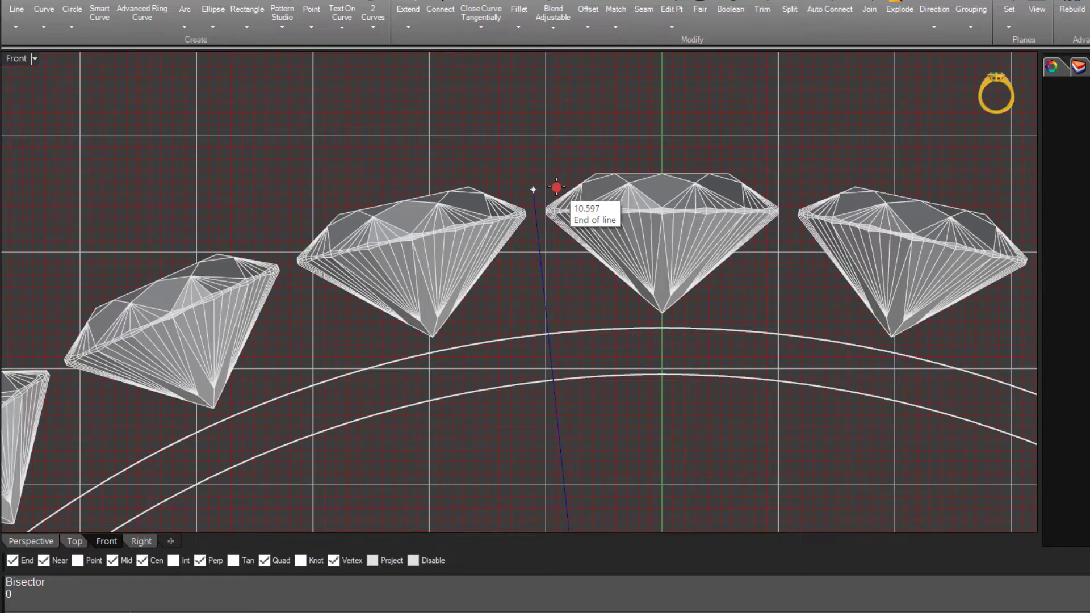
pyautogui.click(557, 187)
pyautogui.scroll(-2, 493, 299)
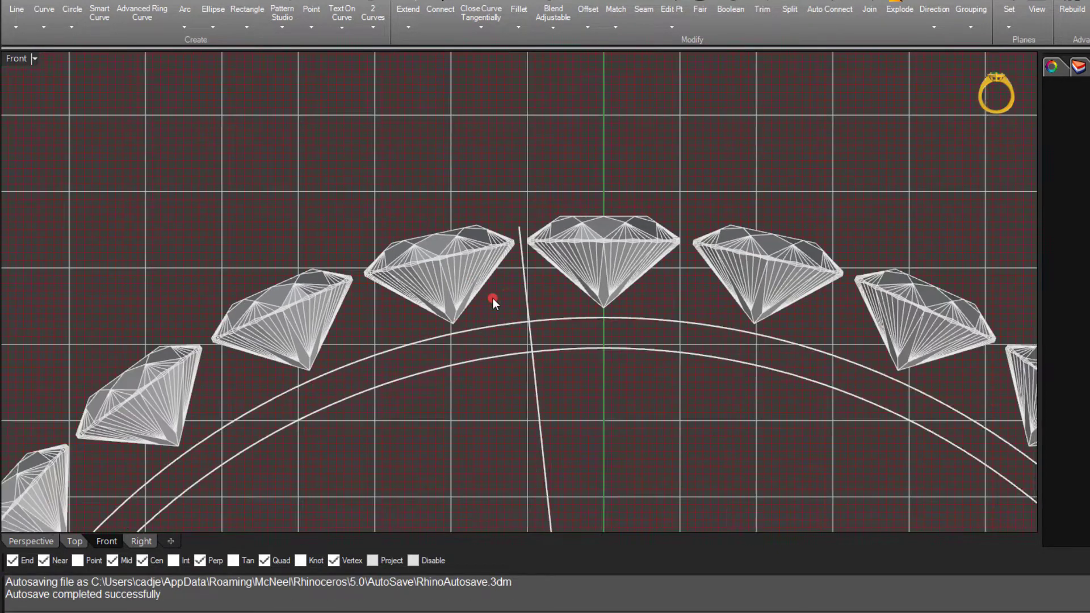
pyautogui.moveTo(493, 298); pyautogui.dragTo(452, 237, button='right')
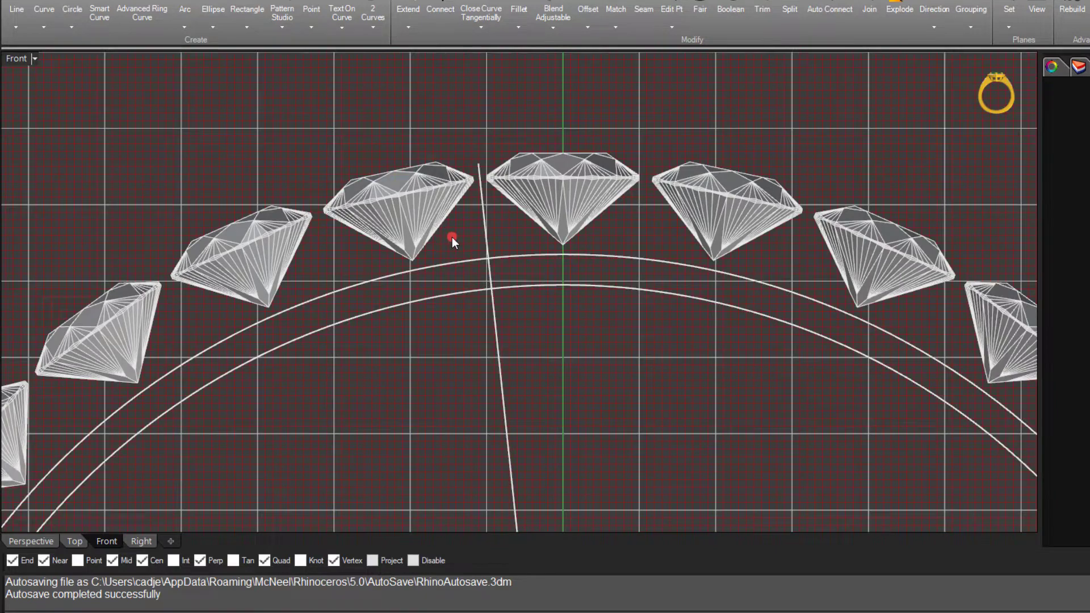
pyautogui.click(481, 209)
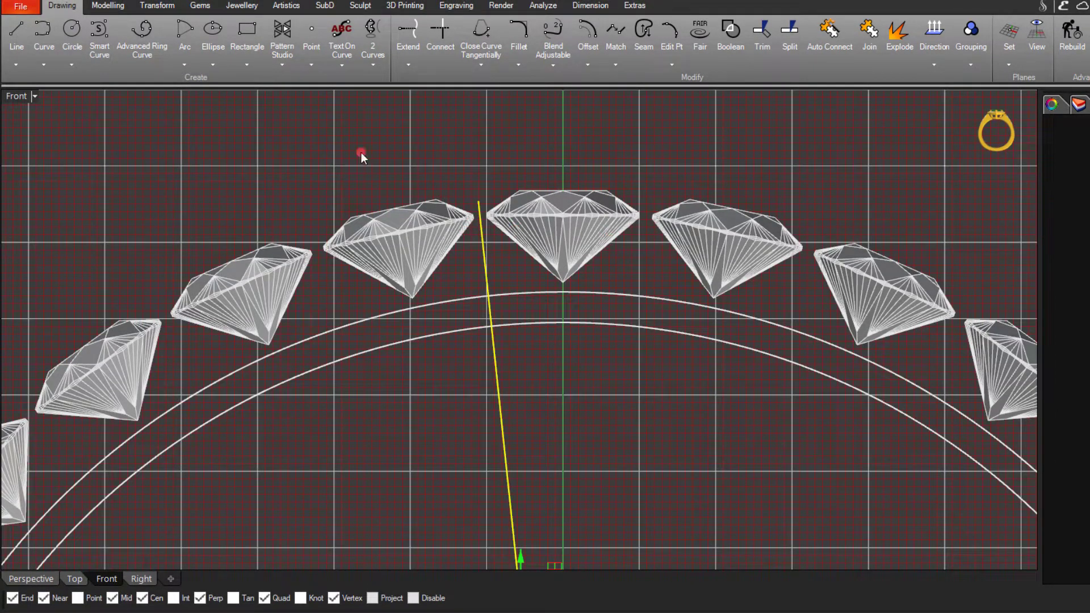
# Mirror the dividing line with Symmetry Horizontal so a matching line flanks the centre stone's right side
pyautogui.click(162, 9)
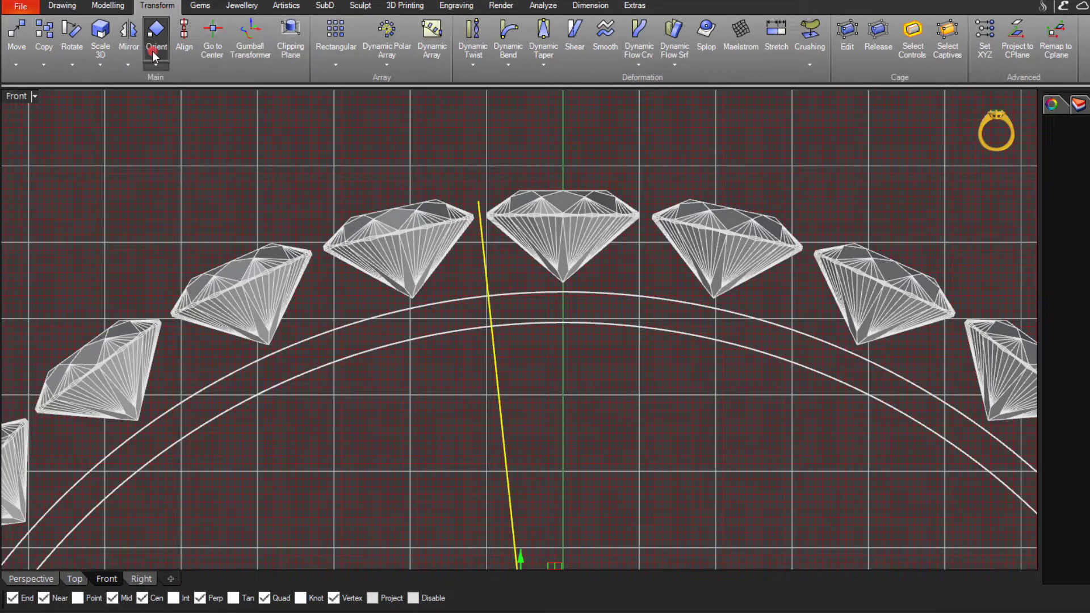
pyautogui.click(129, 67)
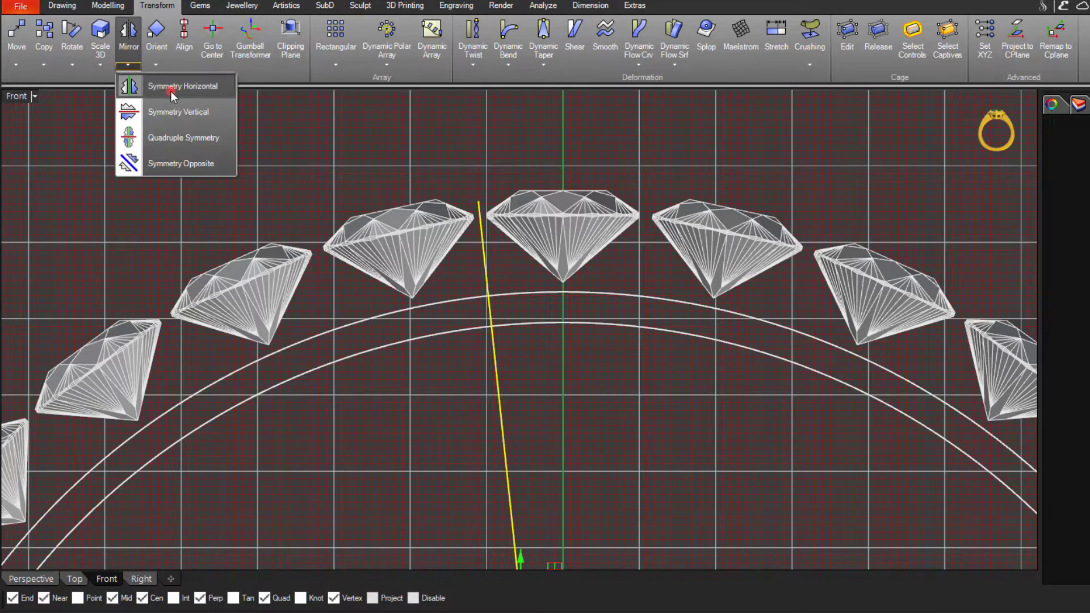
pyautogui.click(226, 92)
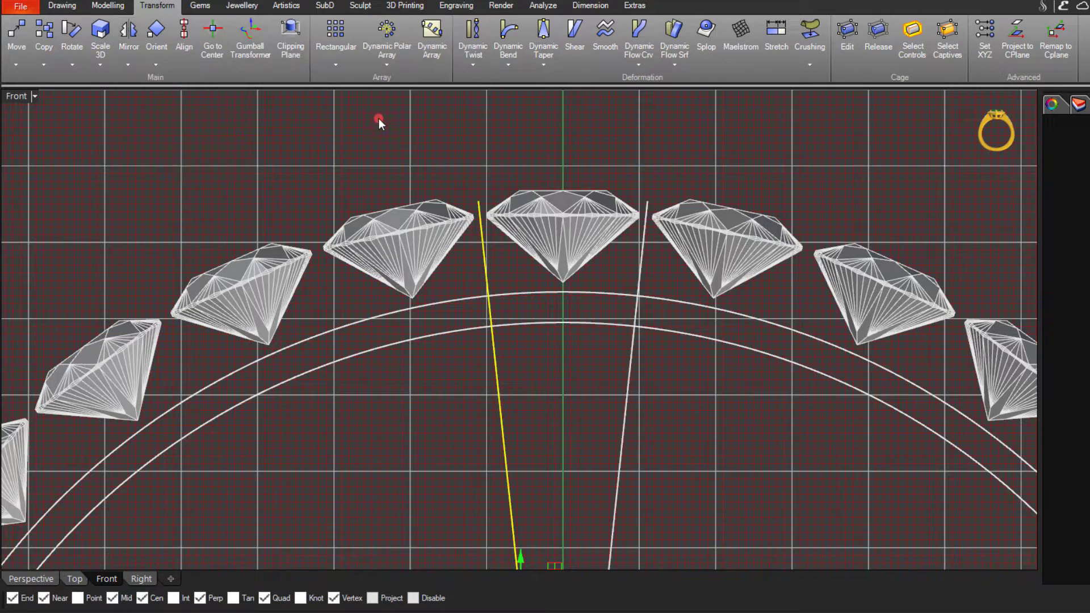
pyautogui.click(391, 127)
# Draw a circle tangent to the left dividing line, the right dividing line and the upper band arc
pyautogui.click(77, 10)
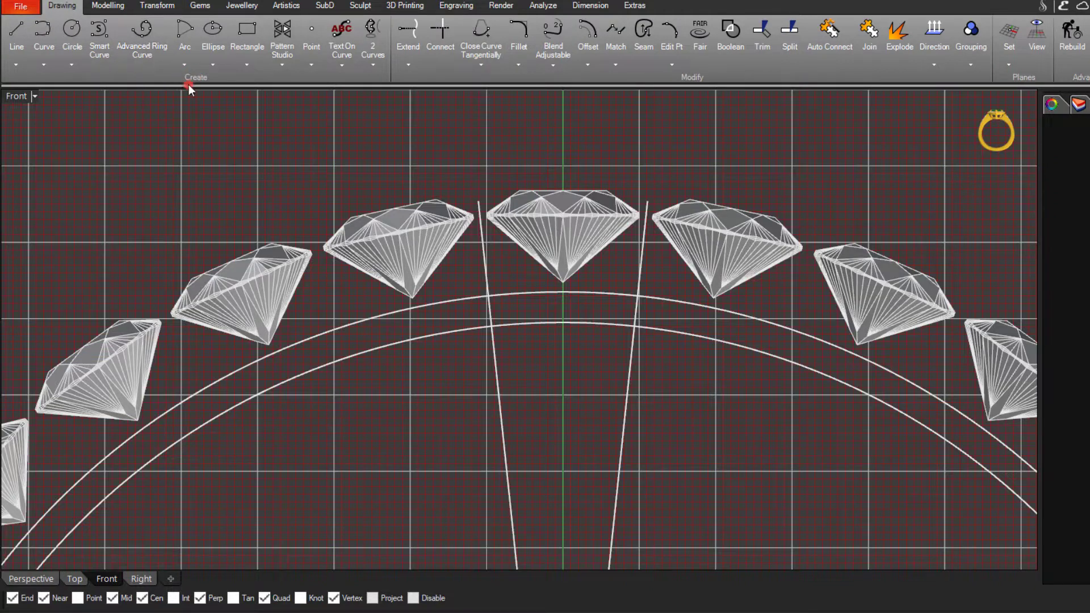
pyautogui.click(71, 65)
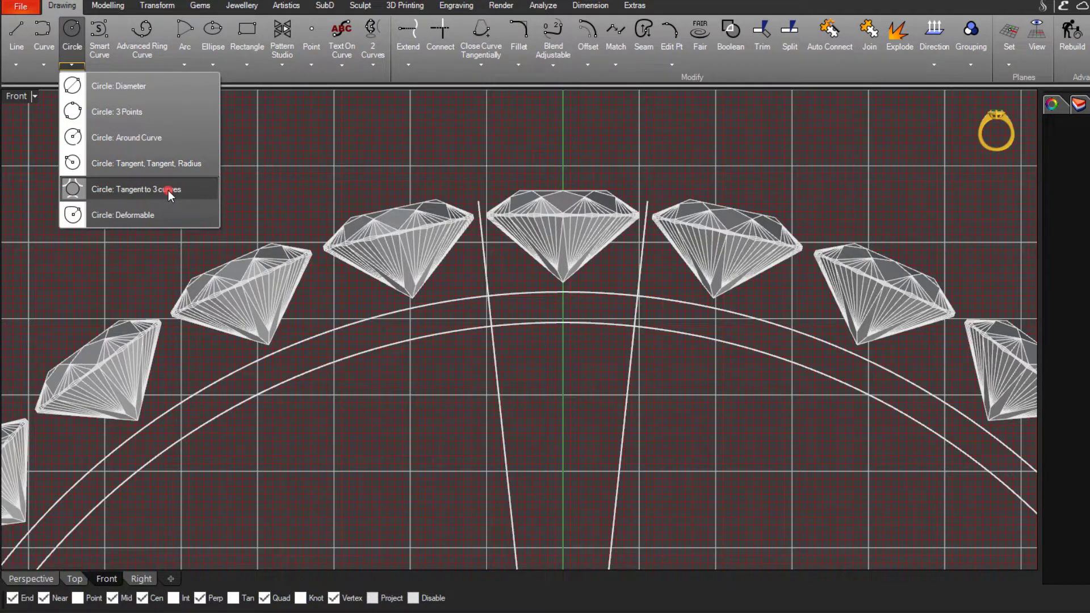
pyautogui.click(192, 192)
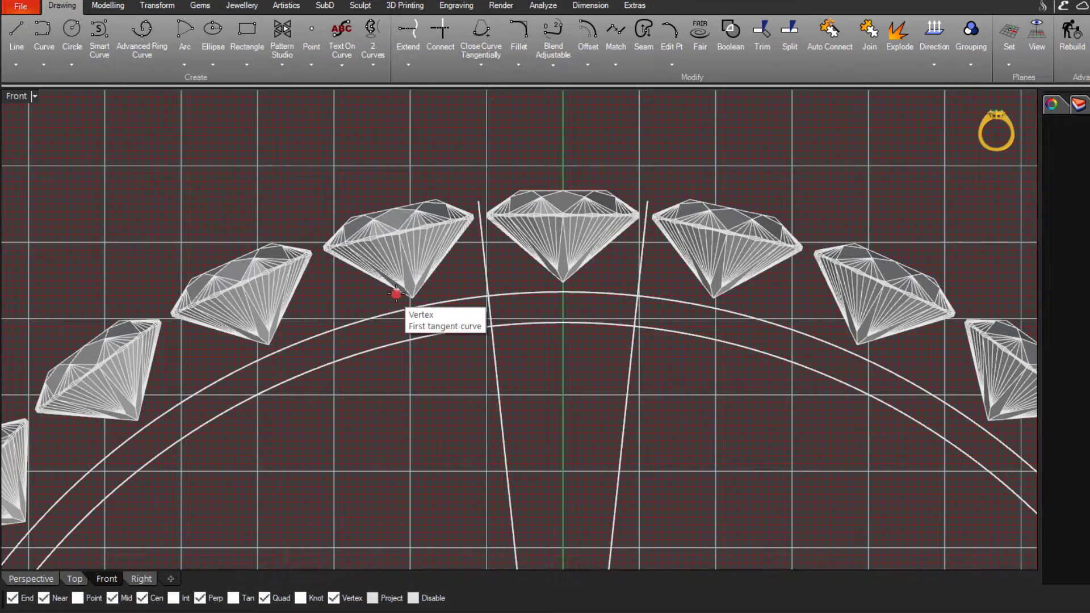
pyautogui.click(483, 256)
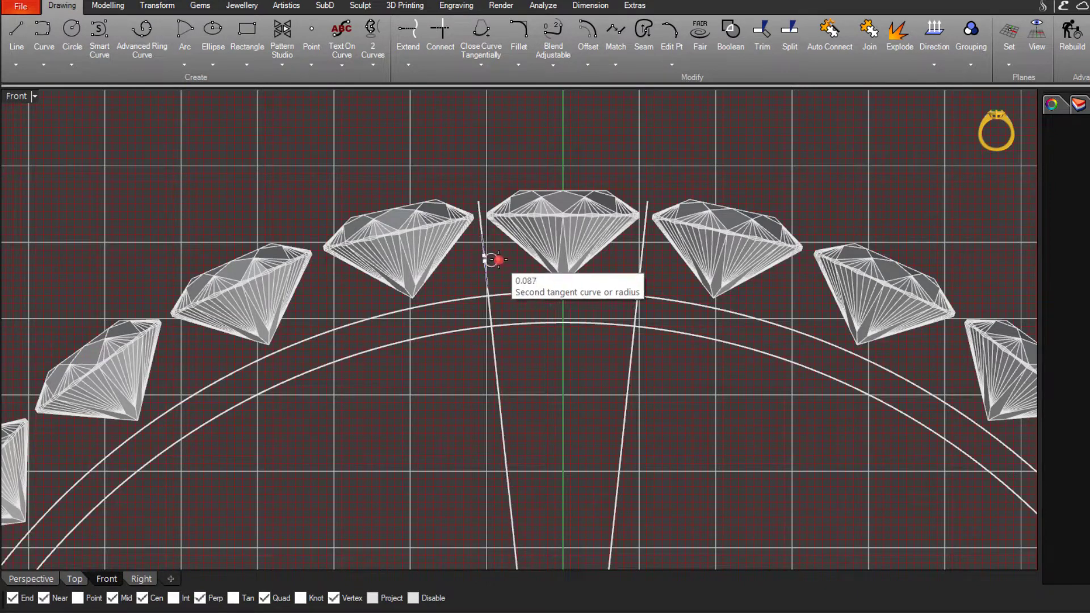
pyautogui.click(640, 245)
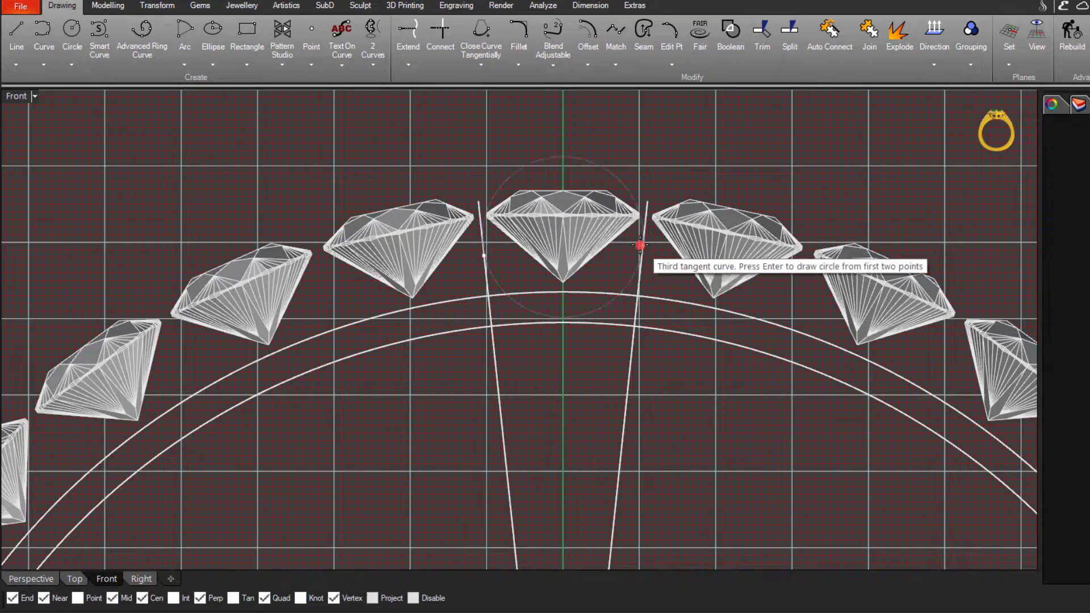
pyautogui.click(564, 296)
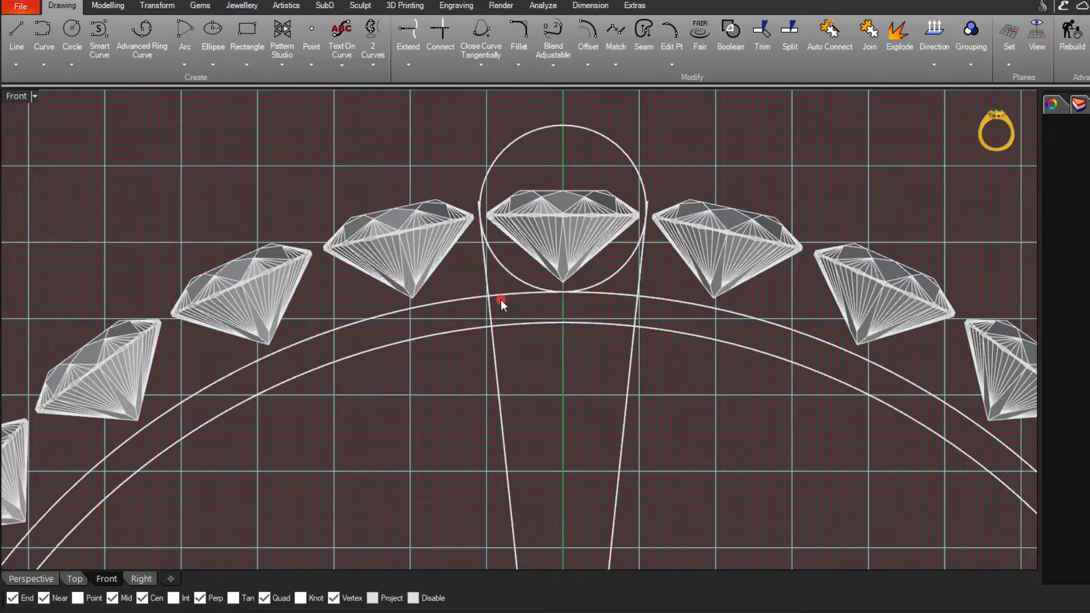
pyautogui.scroll(-2, 498, 318)
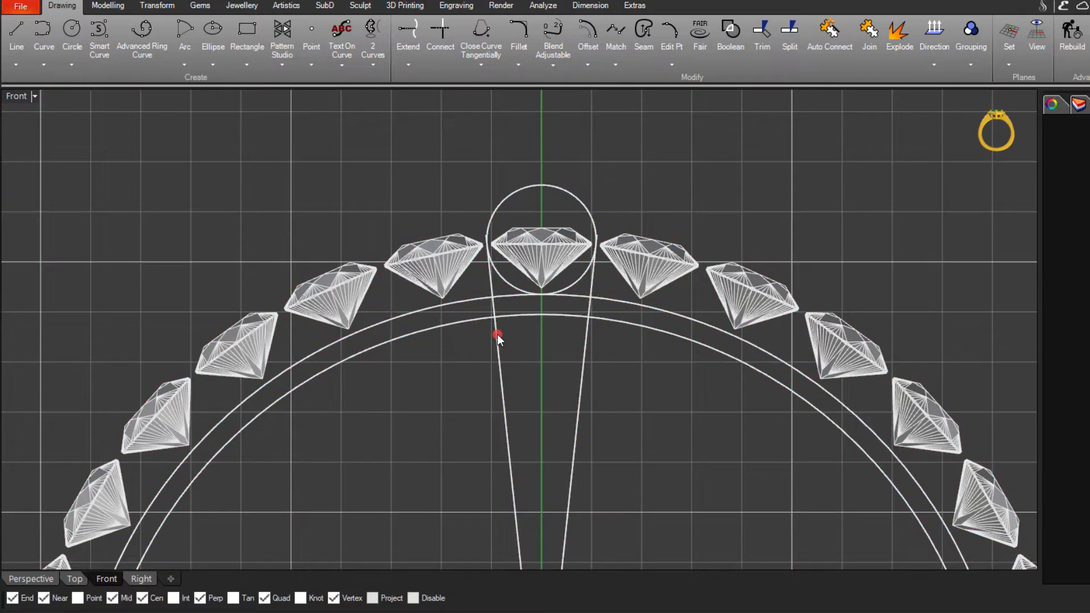
# Trim the lines' lower parts and the circle's top arc, leaving a U-shaped curve under the centre stone
pyautogui.keyDown('shift'); pyautogui.click(498, 335); pyautogui.keyUp('shift')
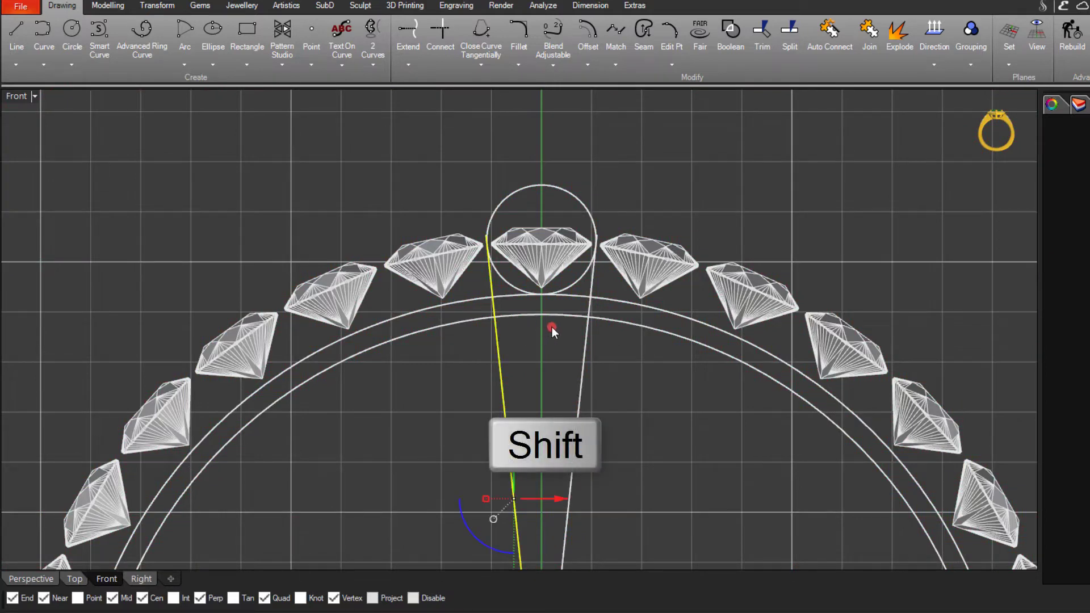
pyautogui.keyDown('shift'); pyautogui.click(585, 327); pyautogui.keyUp('shift')
pyautogui.scroll(1, 506, 285)
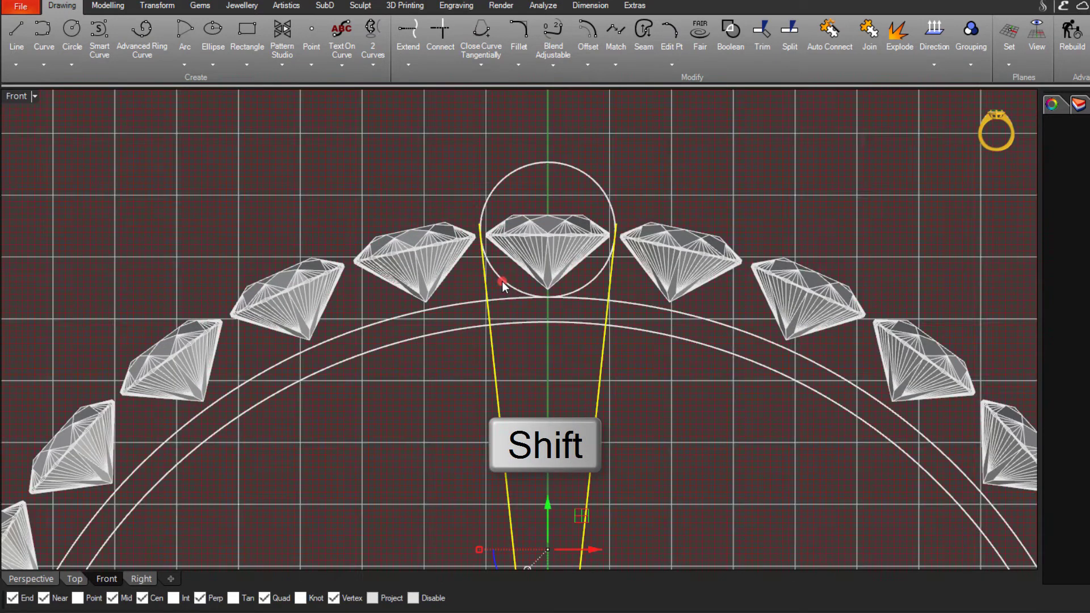
pyautogui.keyDown('shift'); pyautogui.click(503, 285); pyautogui.keyUp('shift')
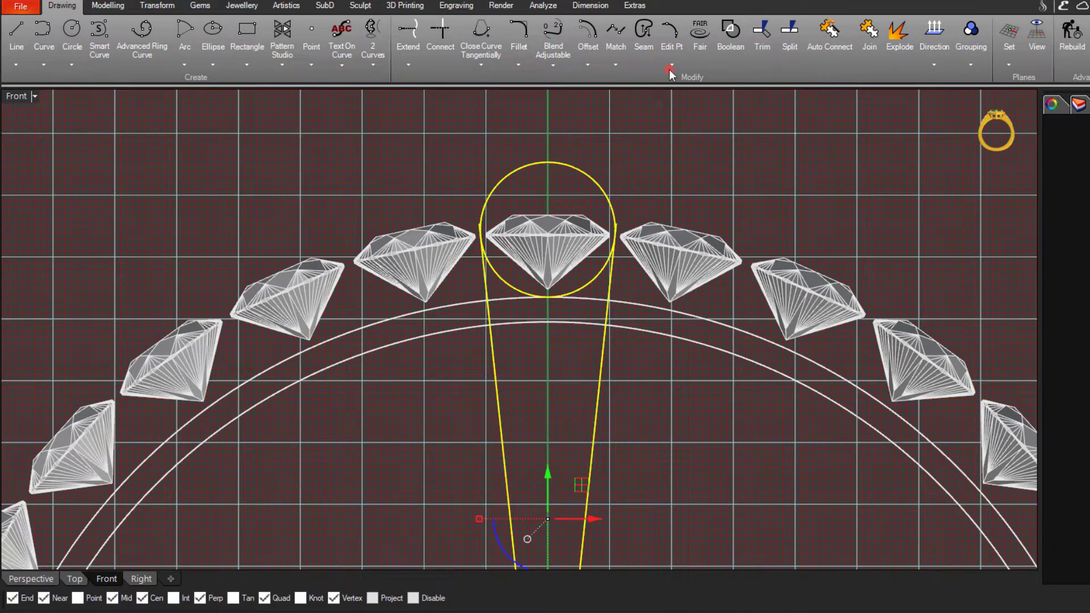
pyautogui.click(759, 47)
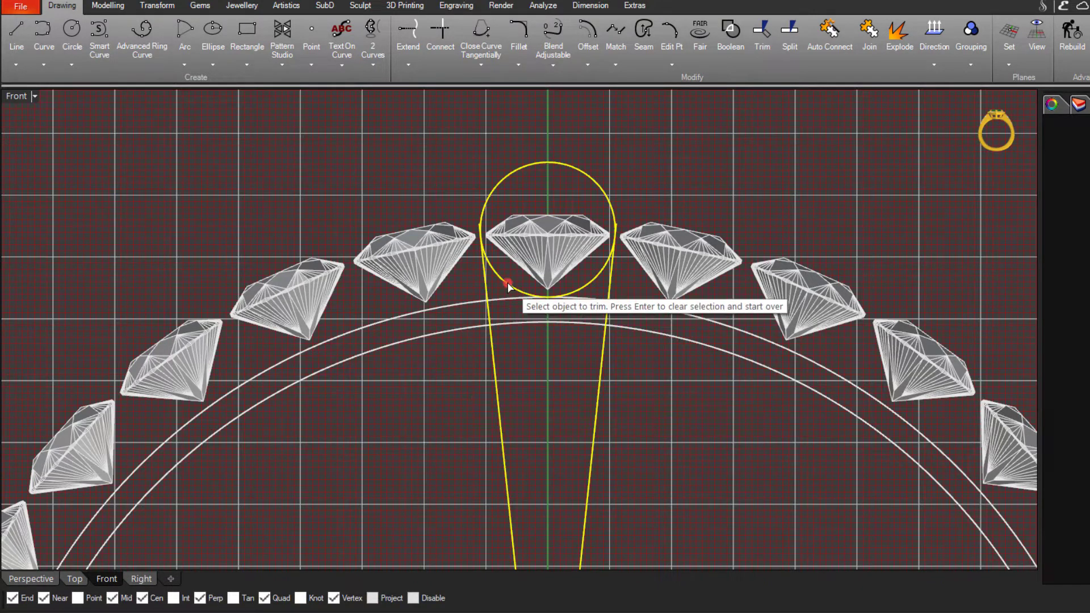
pyautogui.click(495, 359)
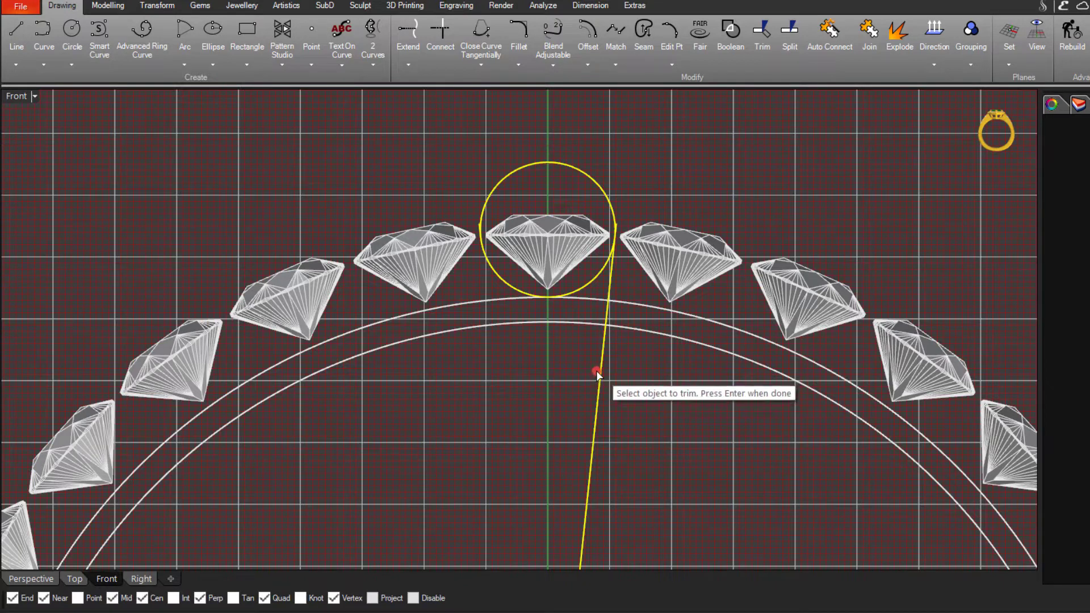
pyautogui.click(597, 370)
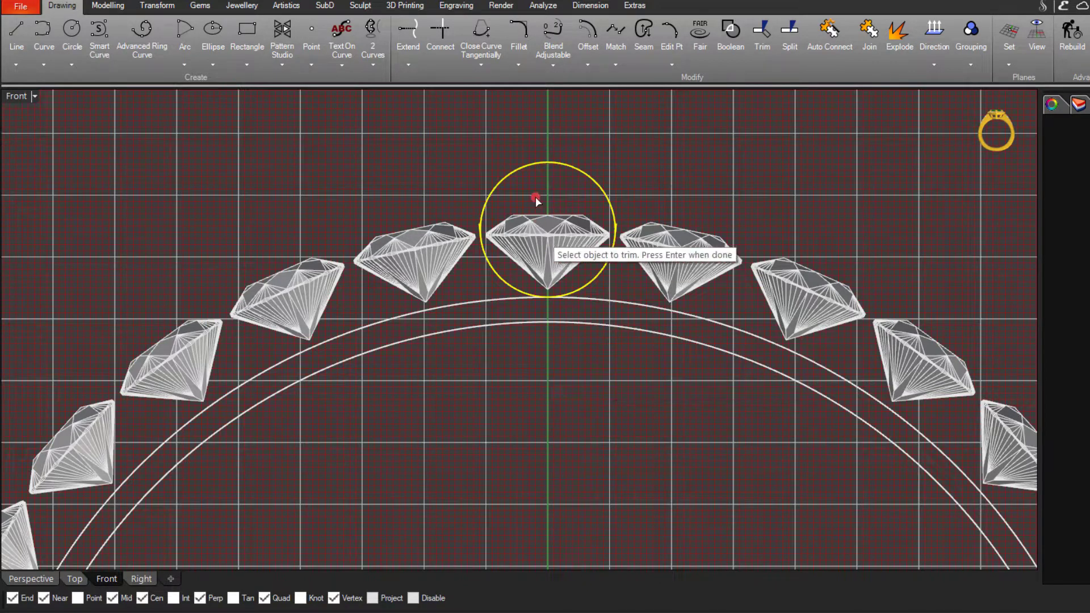
pyautogui.click(574, 173)
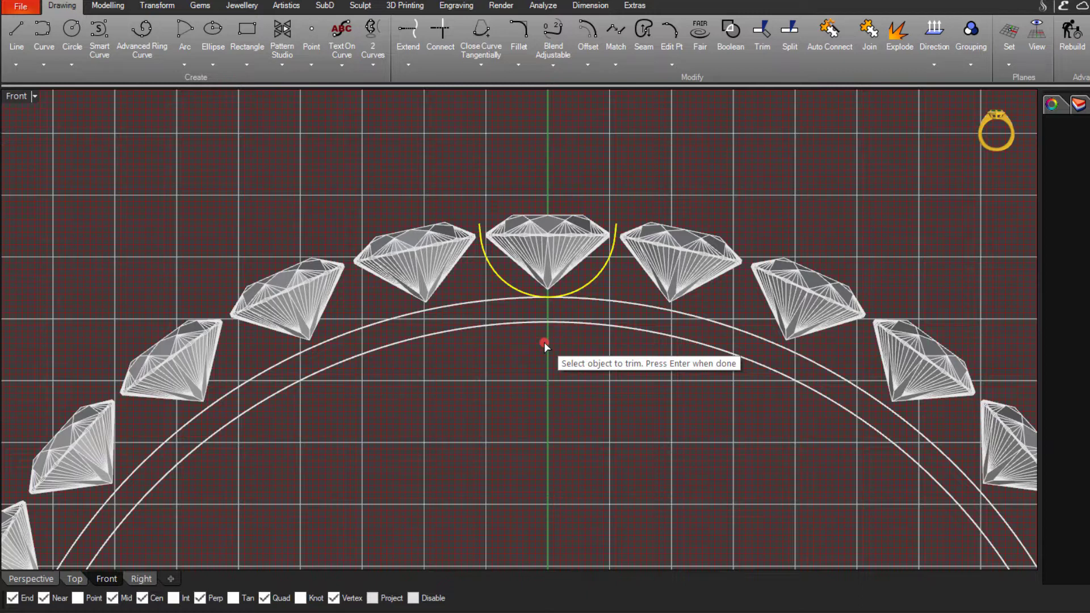
pyautogui.press('Return')
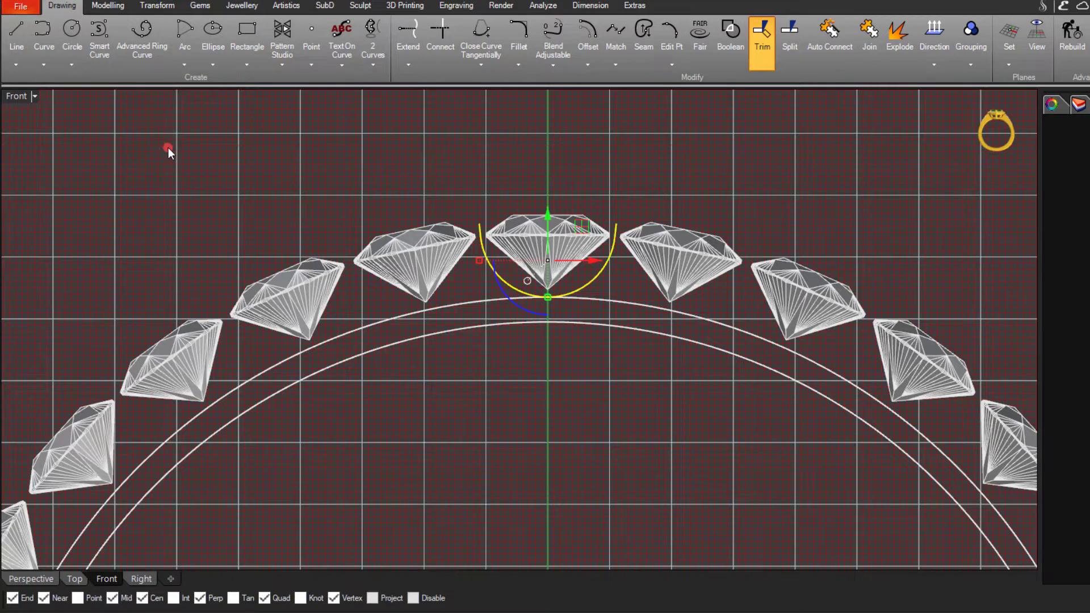
pyautogui.click(107, 7)
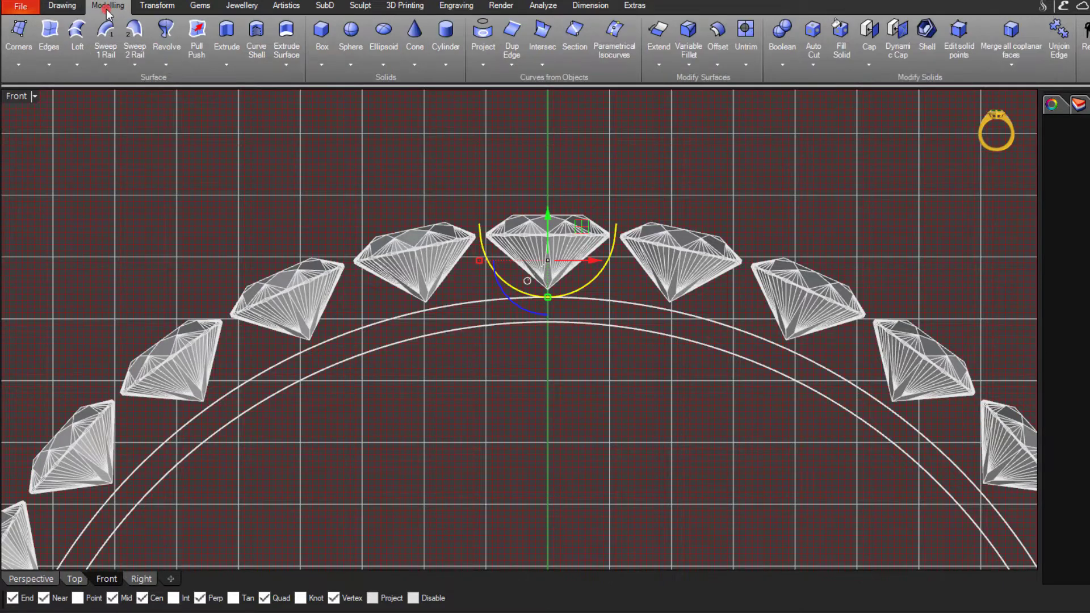
# Run a round-capped pipe along the U-curve with 0.8 mm start and end diameter
pyautogui.click(449, 68)
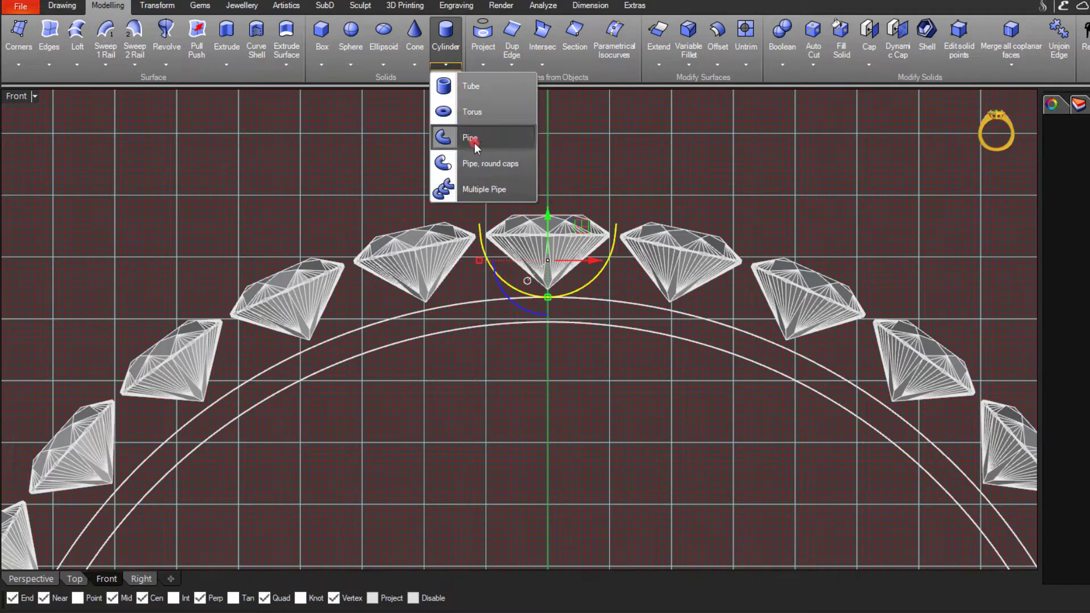
pyautogui.click(524, 165)
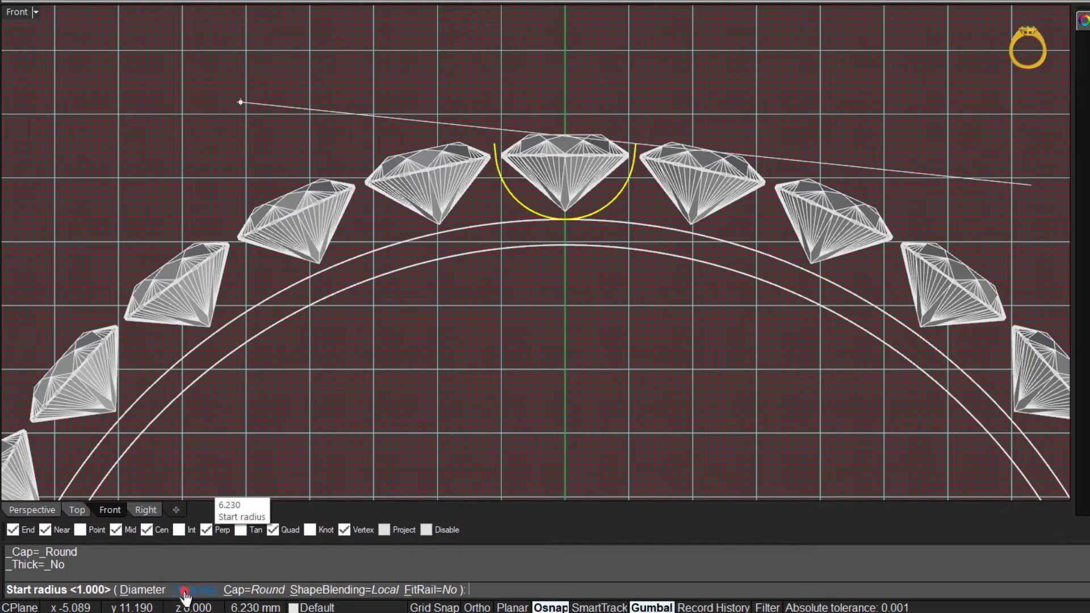
pyautogui.click(142, 591)
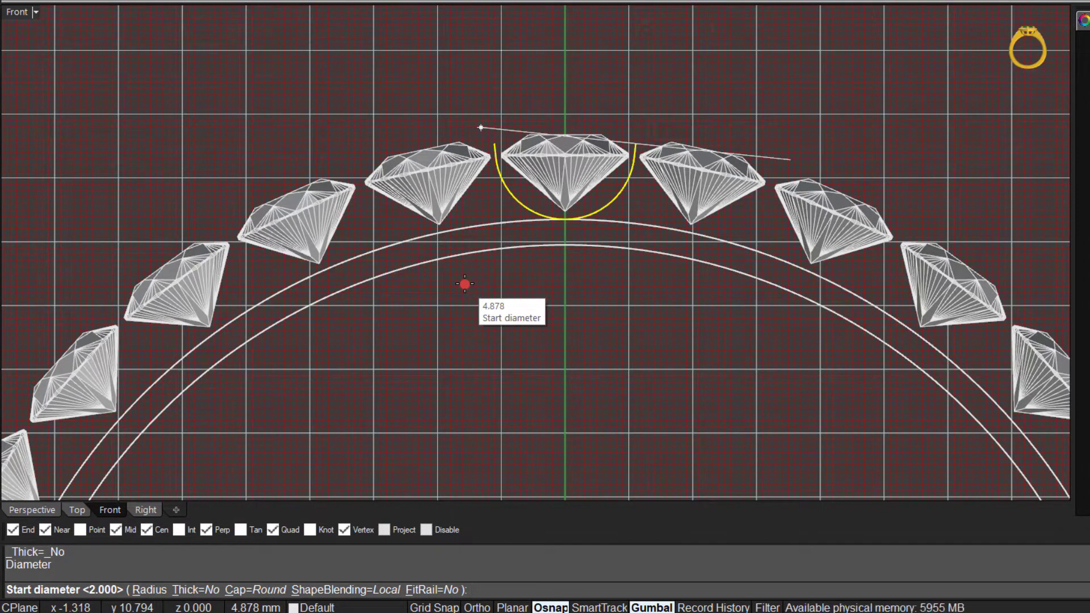
pyautogui.write('.8')
pyautogui.press('Return')
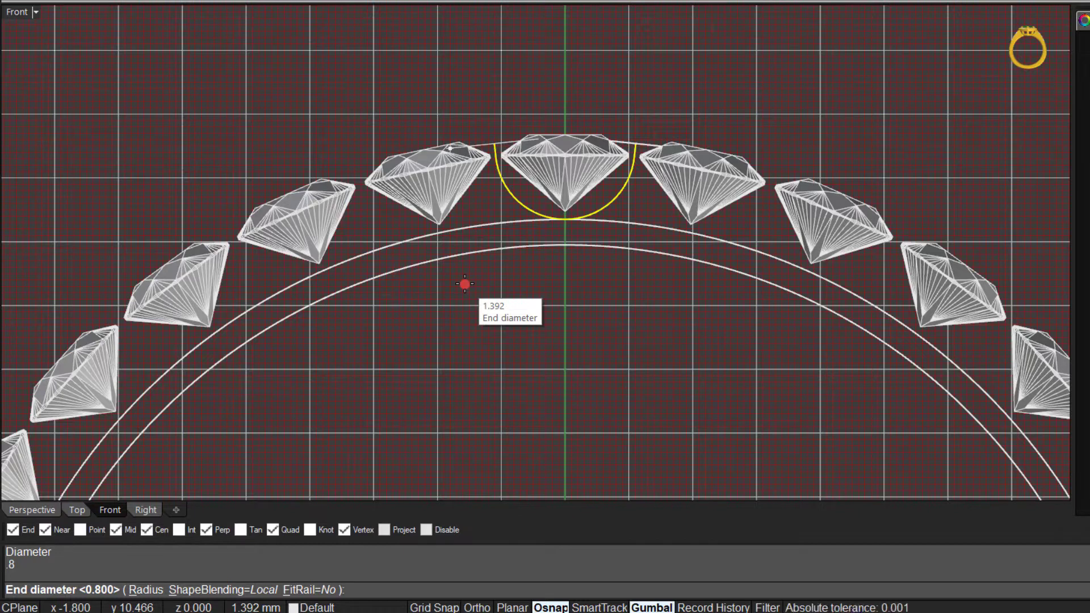
pyautogui.press('Return')
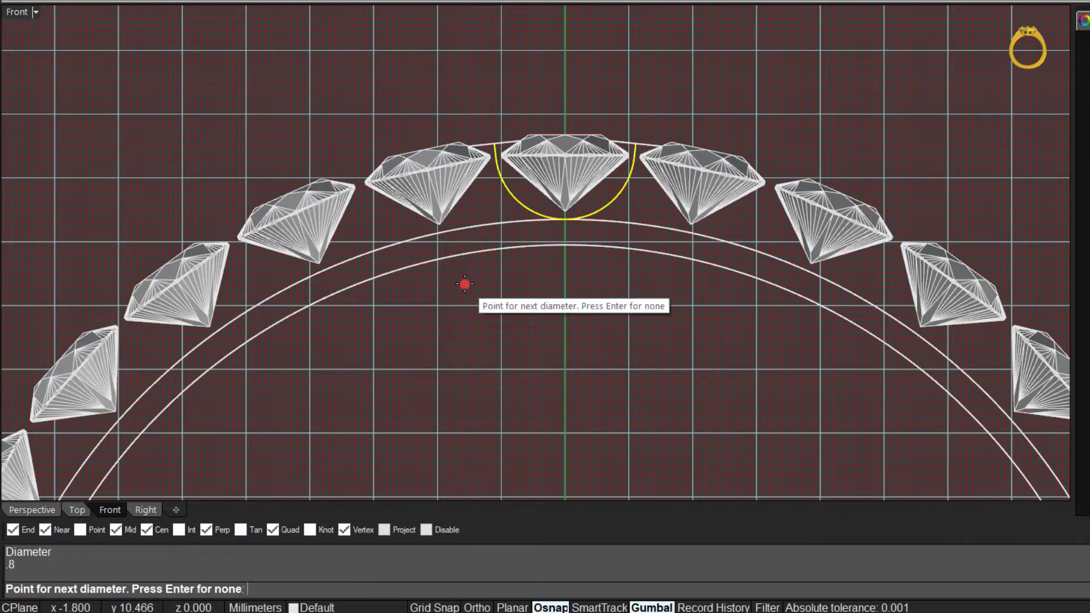
pyautogui.press('Return')
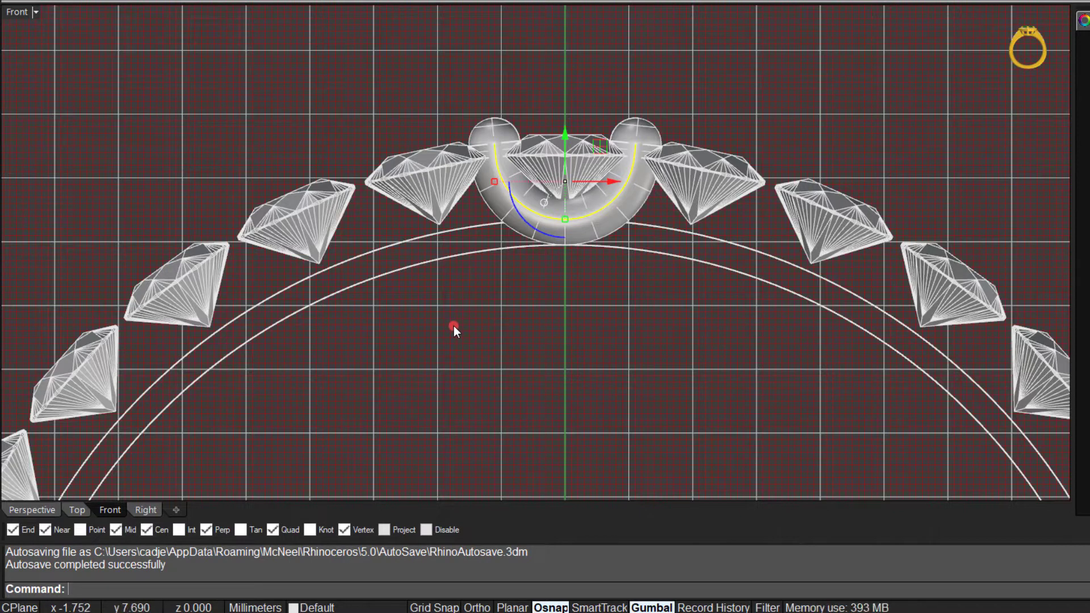
# Select the prong piece and move it 0.598 mm left in the Right view
pyautogui.press('Escape')
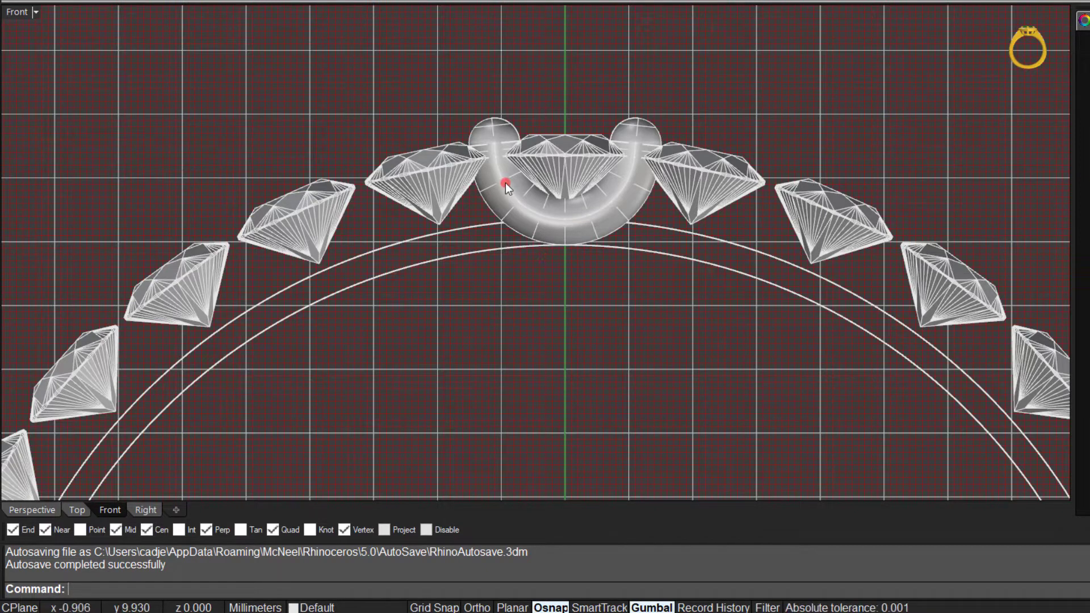
pyautogui.click(495, 138)
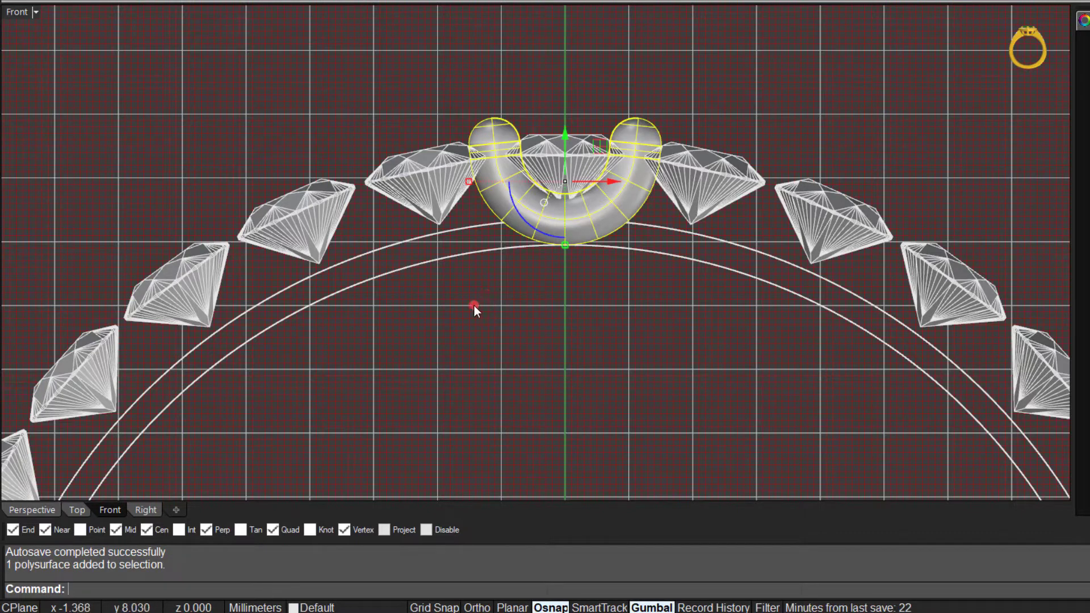
pyautogui.middleClick(43, 460)
pyautogui.click(142, 511)
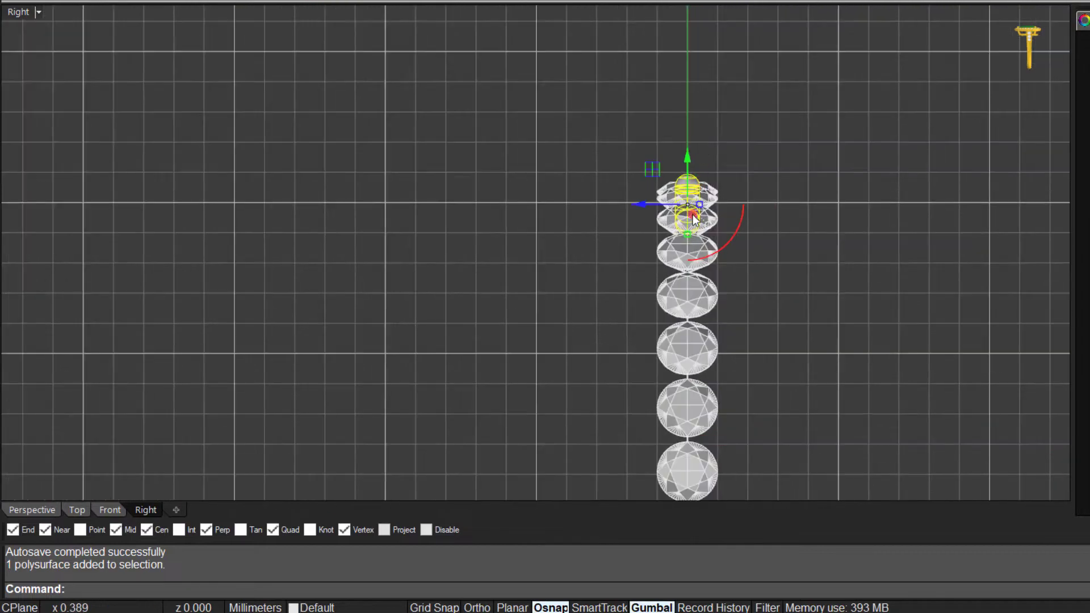
pyautogui.scroll(5, 696, 219)
pyautogui.scroll(4, 695, 210)
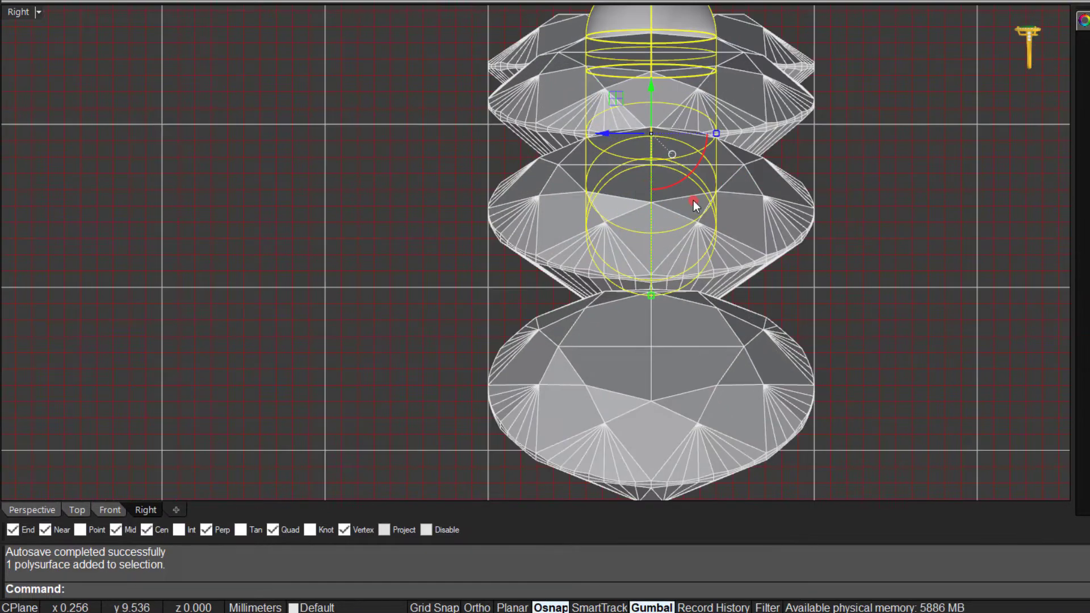
pyautogui.scroll(-6, 625, 156)
pyautogui.scroll(2, 609, 161)
pyautogui.moveTo(609, 162); pyautogui.dragTo(555, 166)
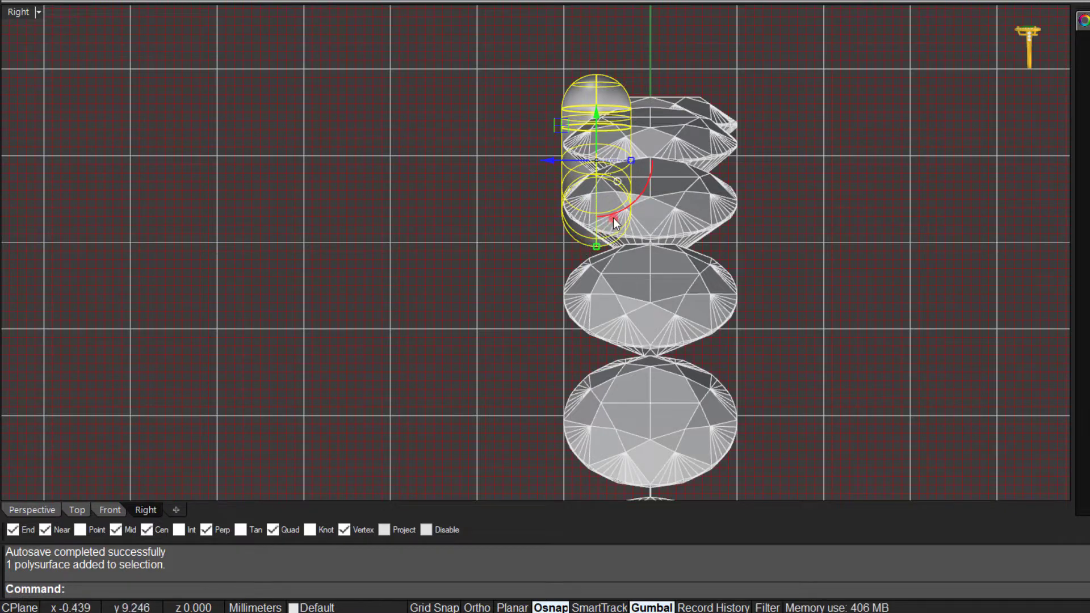
# Rotate the prong piece about 5.45° and reselect it for the Perspective view
pyautogui.scroll(2, 637, 221)
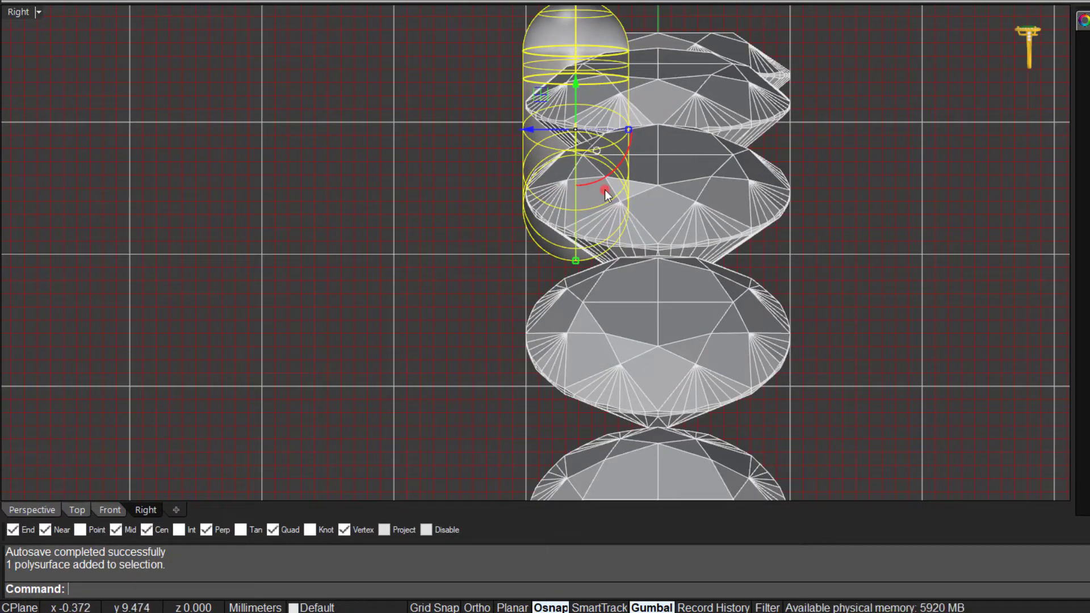
pyautogui.moveTo(591, 183); pyautogui.dragTo(598, 183)
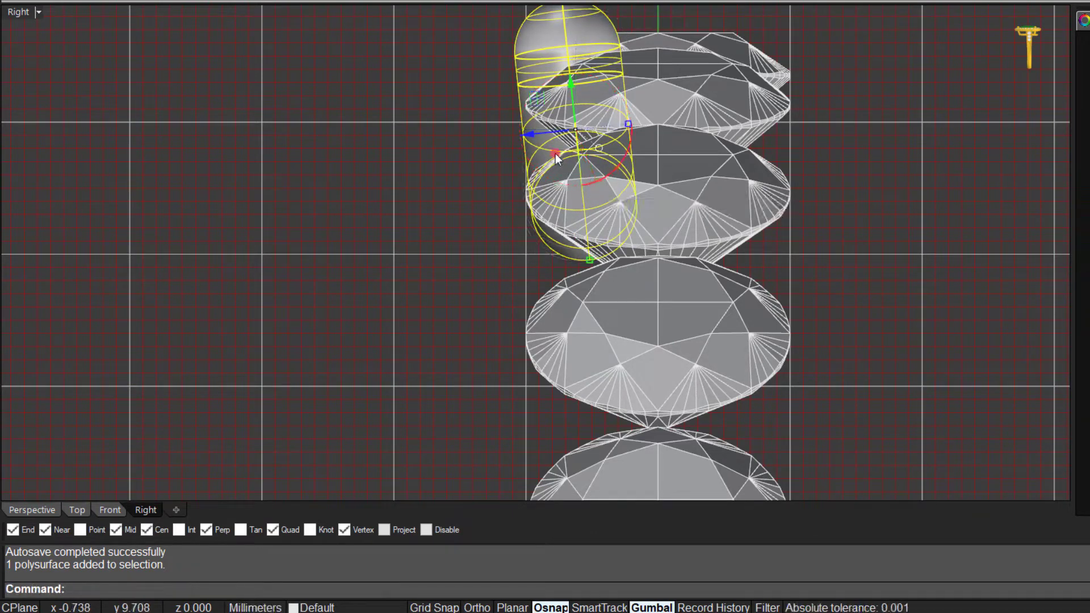
pyautogui.click(485, 170)
pyautogui.click(526, 79)
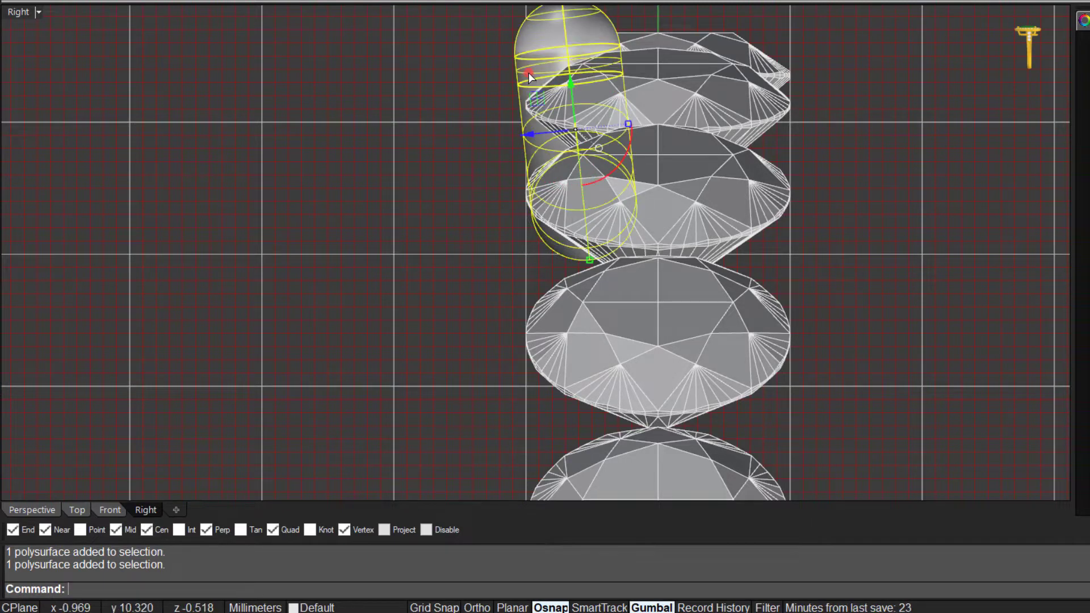
pyautogui.click(479, 160)
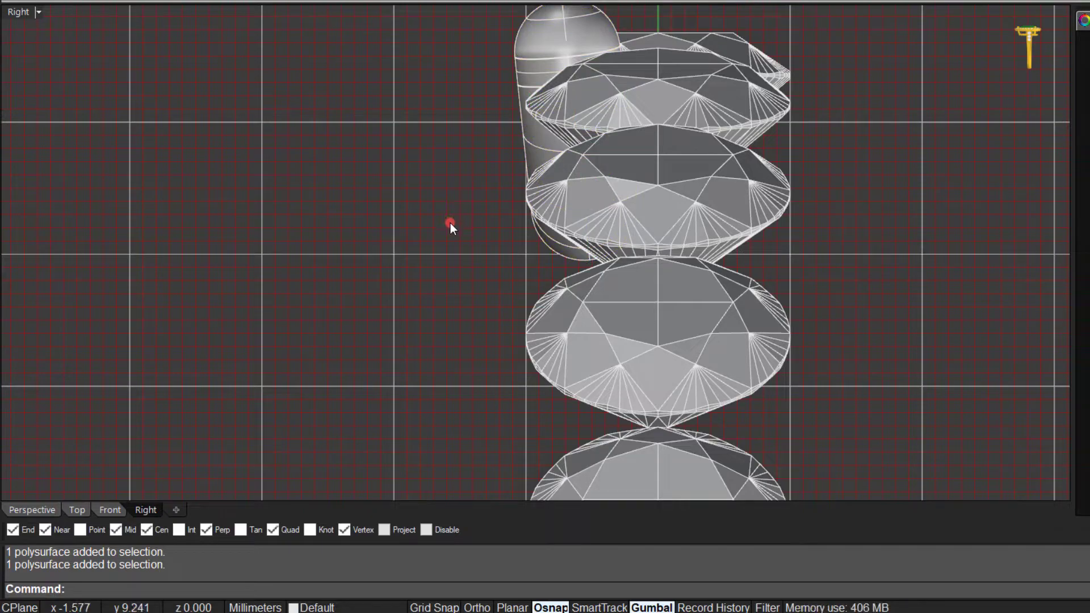
pyautogui.click(34, 509)
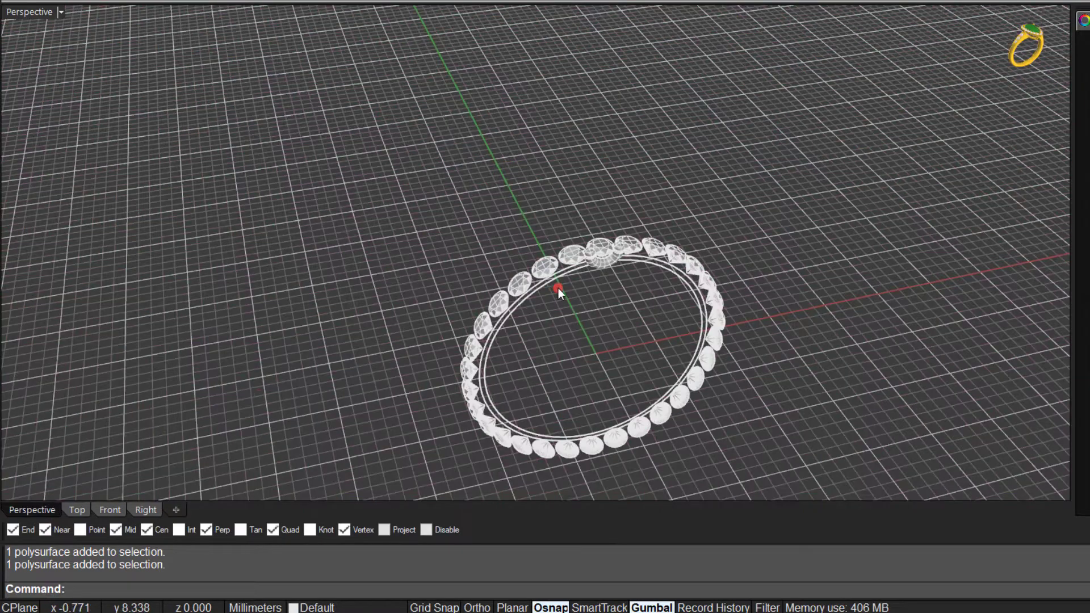
# Zoom and orbit to inspect the prong against the diamond row, then view from the top
pyautogui.scroll(4, 609, 265)
pyautogui.scroll(6, 608, 265)
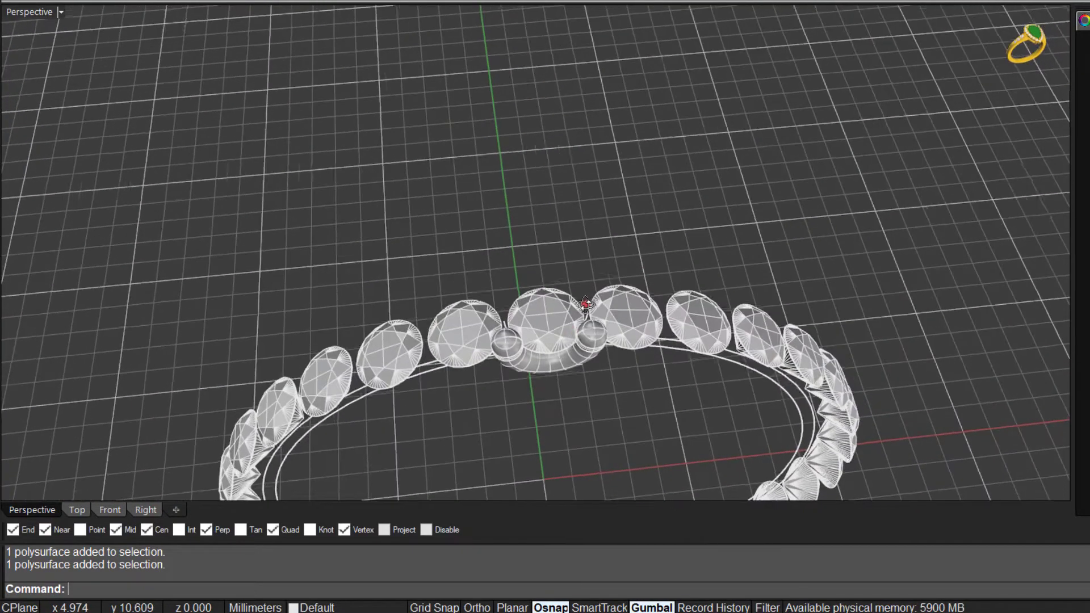
pyautogui.scroll(-8, 575, 349)
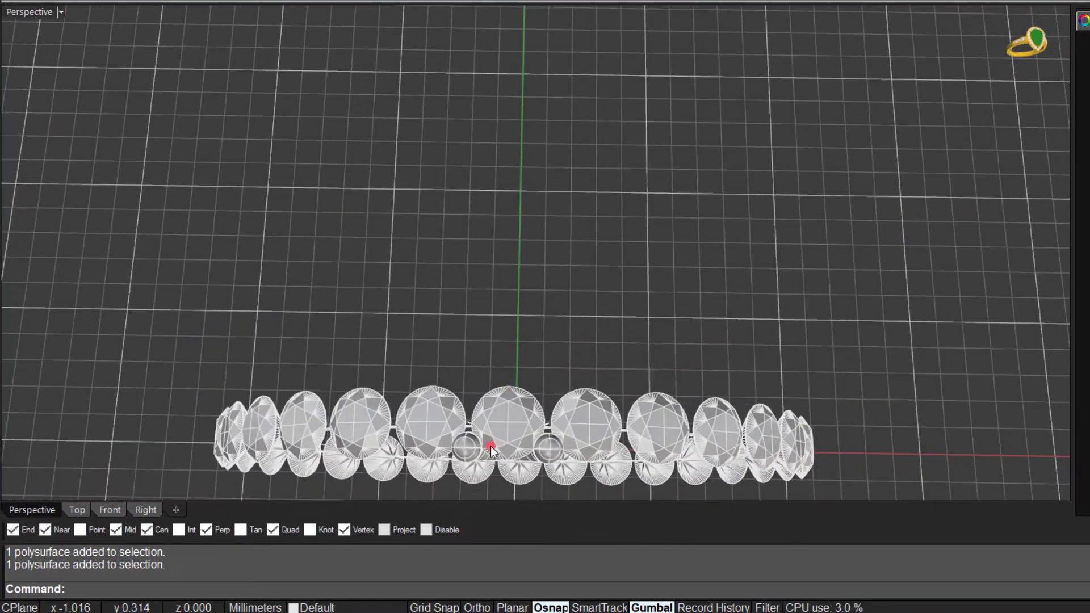
pyautogui.scroll(5, 496, 465)
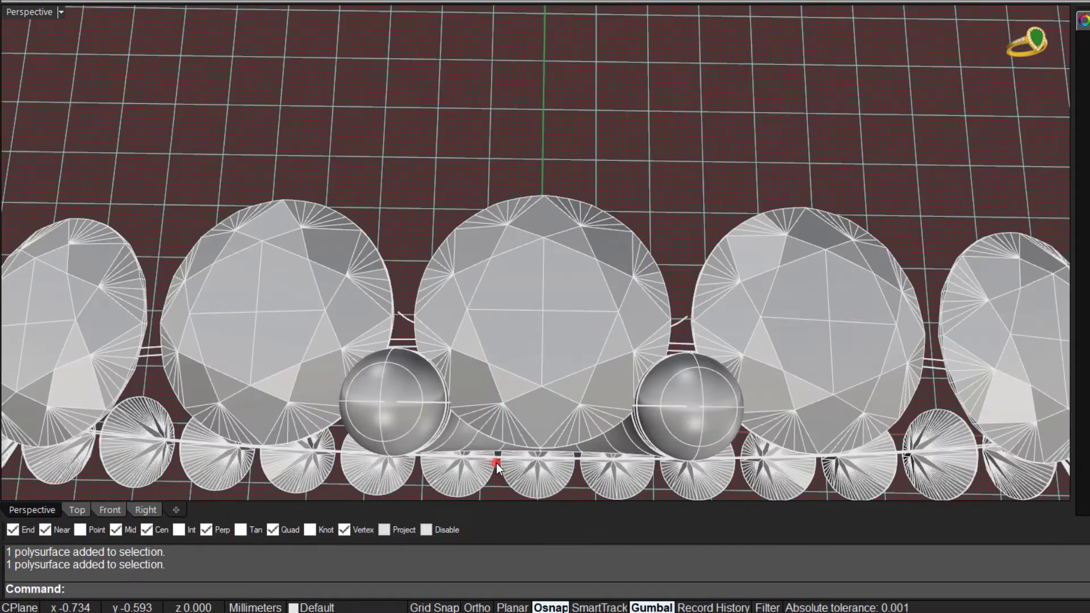
pyautogui.moveTo(497, 467); pyautogui.dragTo(495, 469, button='right')
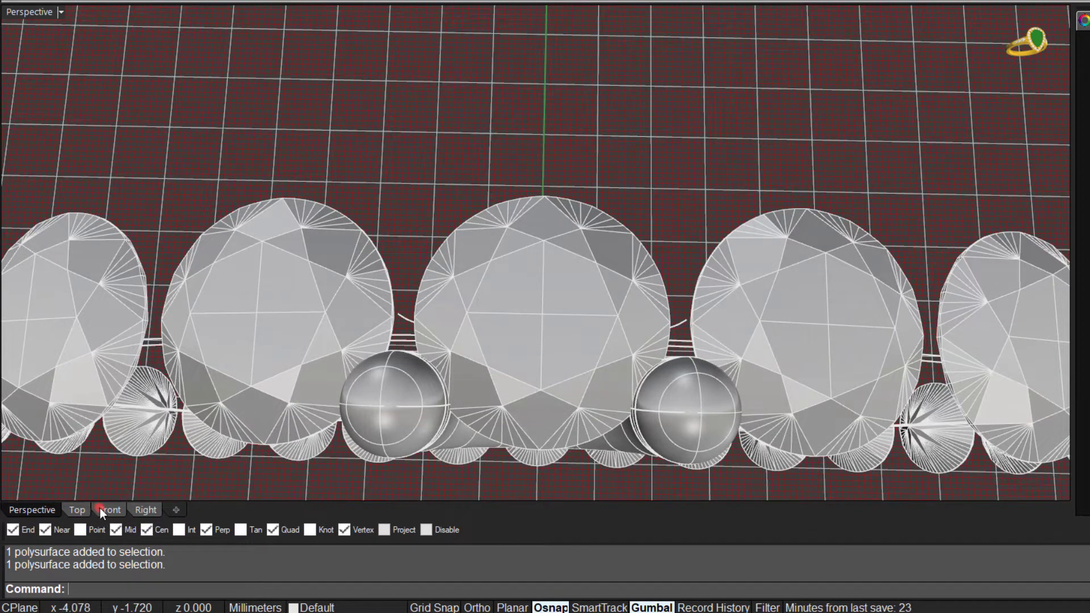
pyautogui.click(81, 508)
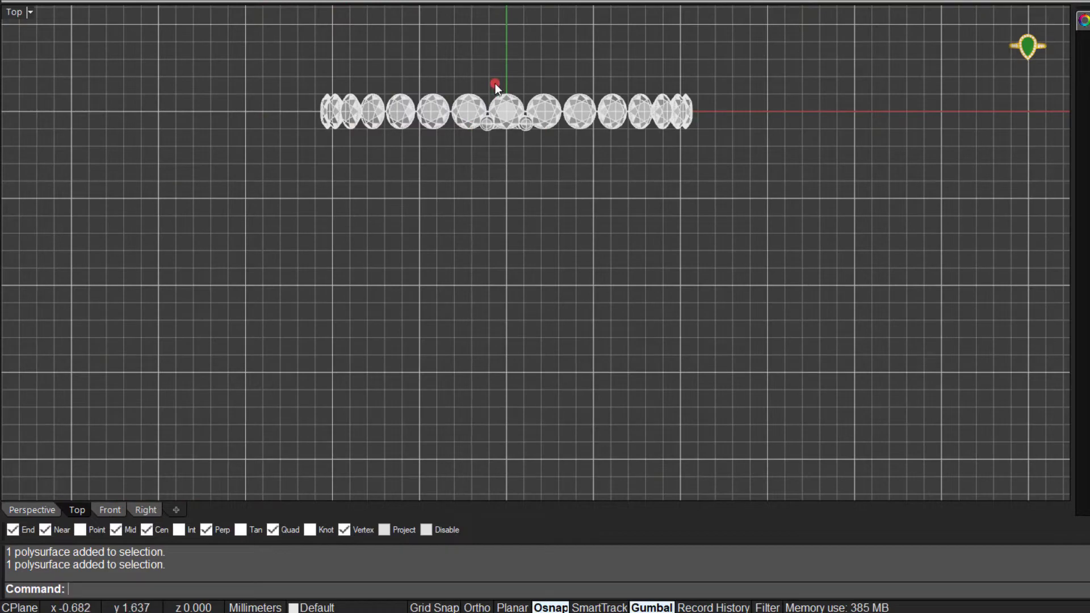
# Move the prong piece about 0.1 mm outward in the Top view
pyautogui.scroll(10, 495, 83)
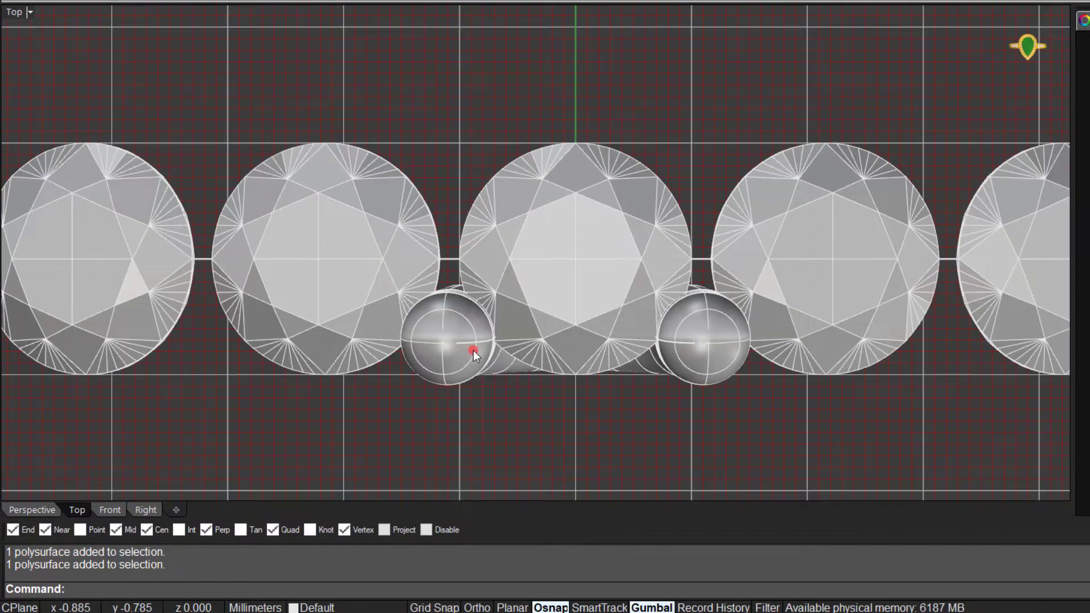
pyautogui.click(472, 350)
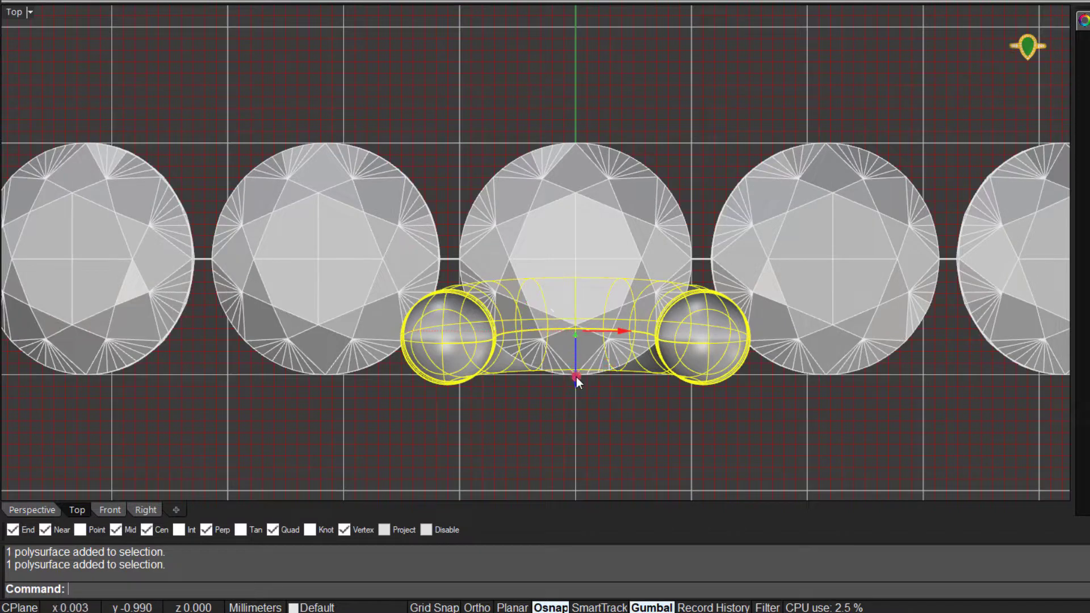
pyautogui.moveTo(577, 377); pyautogui.dragTo(576, 380)
pyautogui.moveTo(576, 380); pyautogui.dragTo(574, 386)
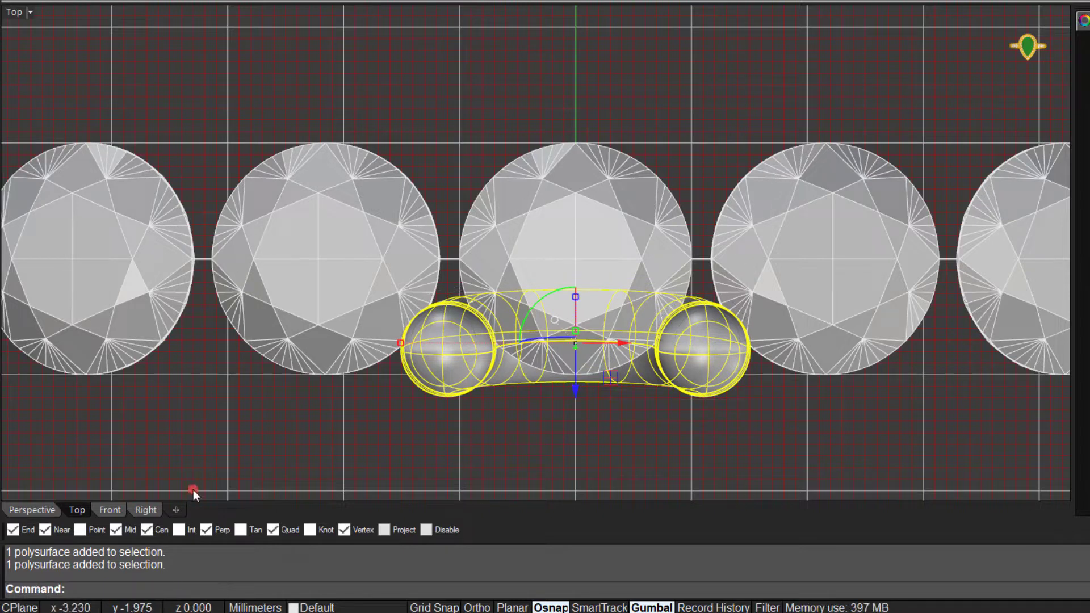
# Tilt the prong piece about 3° in the Right view
pyautogui.click(109, 509)
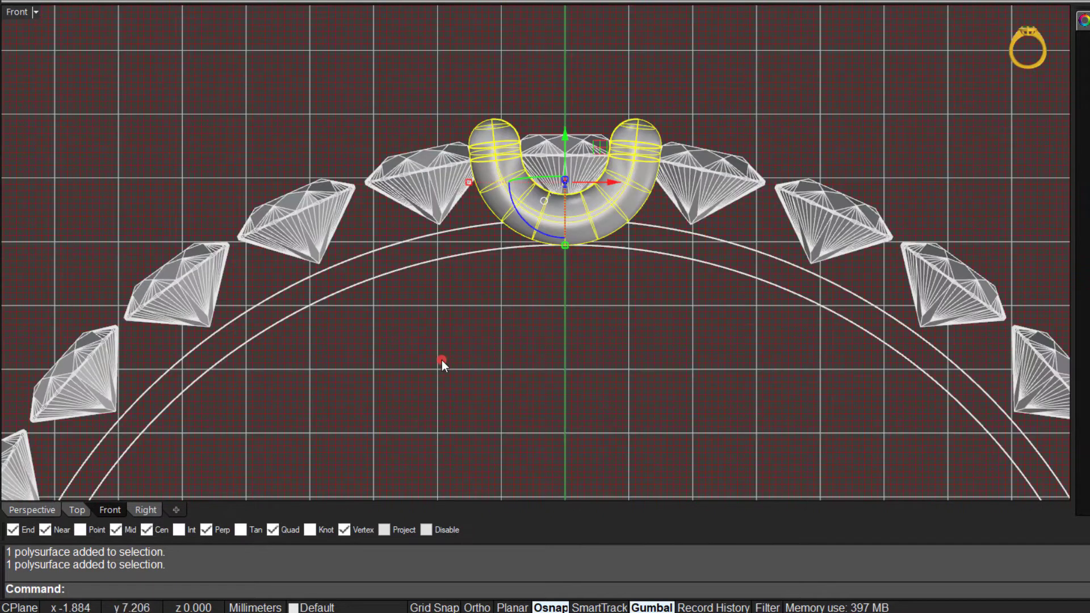
pyautogui.click(146, 510)
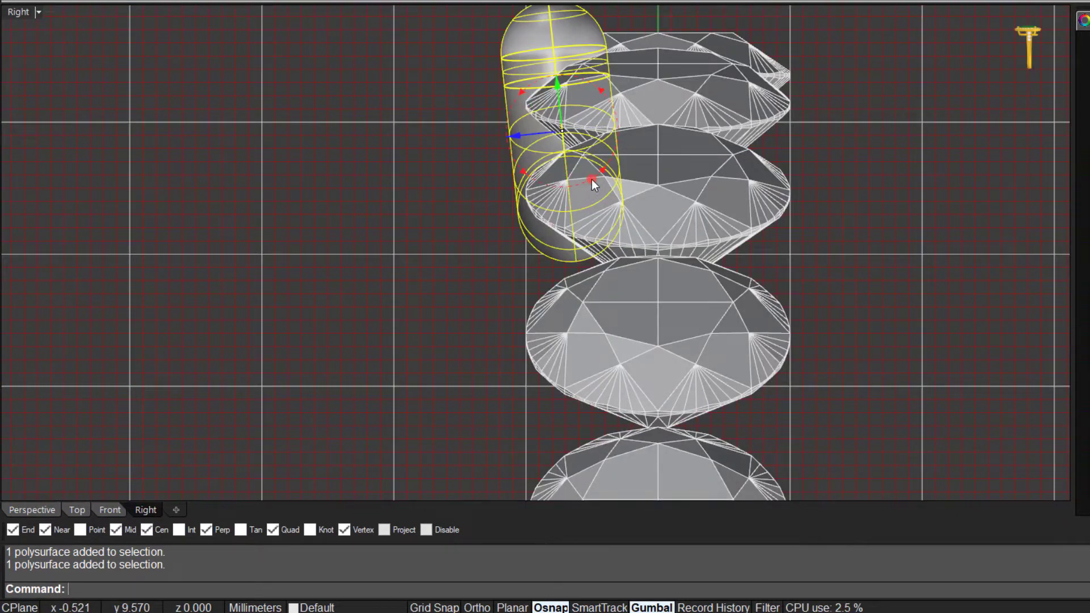
pyautogui.moveTo(591, 180); pyautogui.dragTo(594, 178)
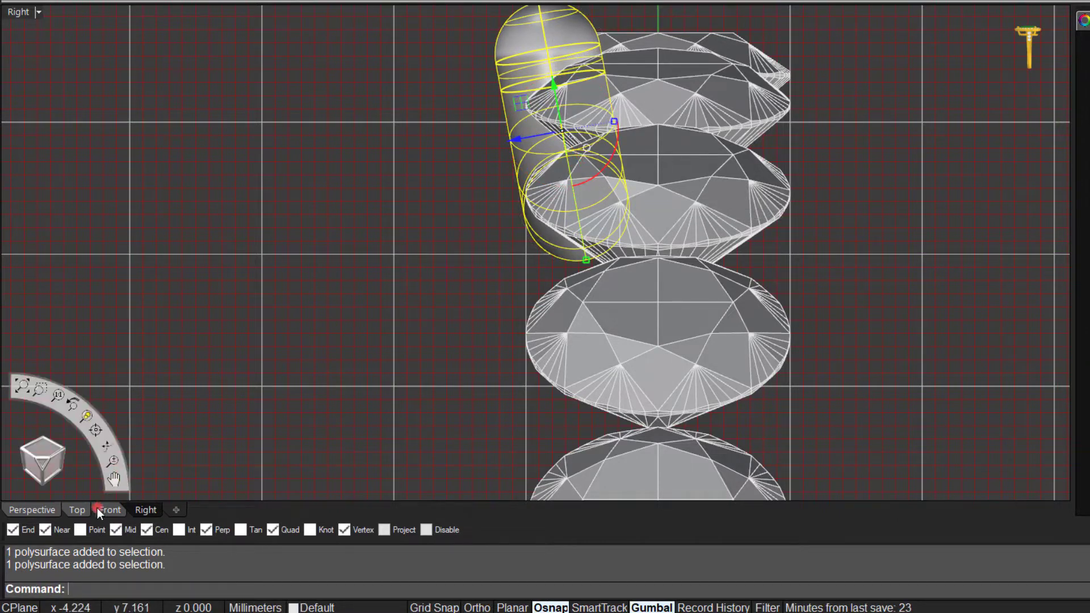
pyautogui.click(80, 509)
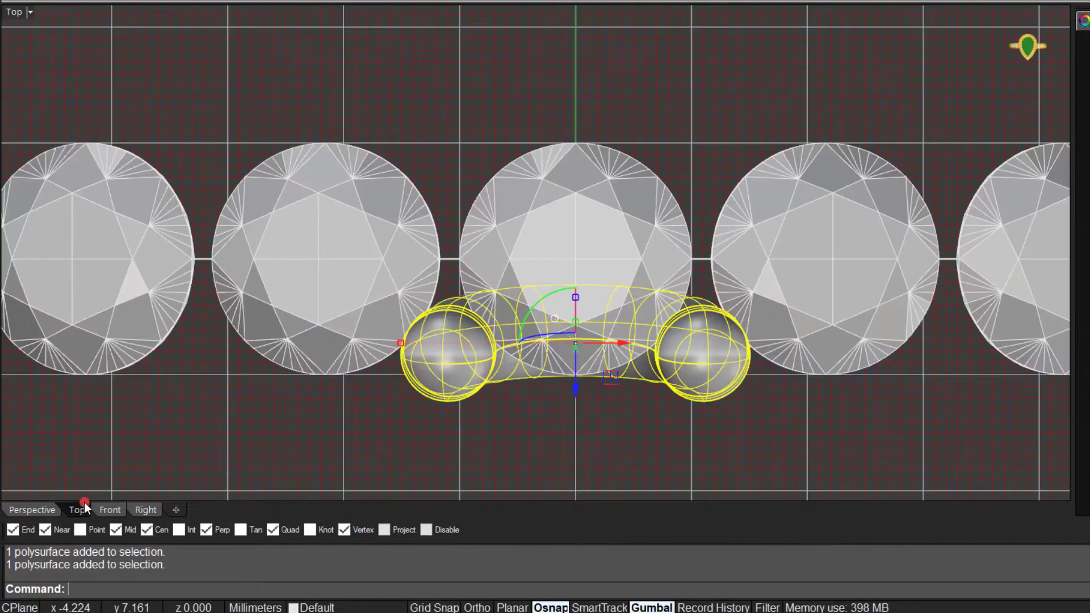
pyautogui.click(233, 420)
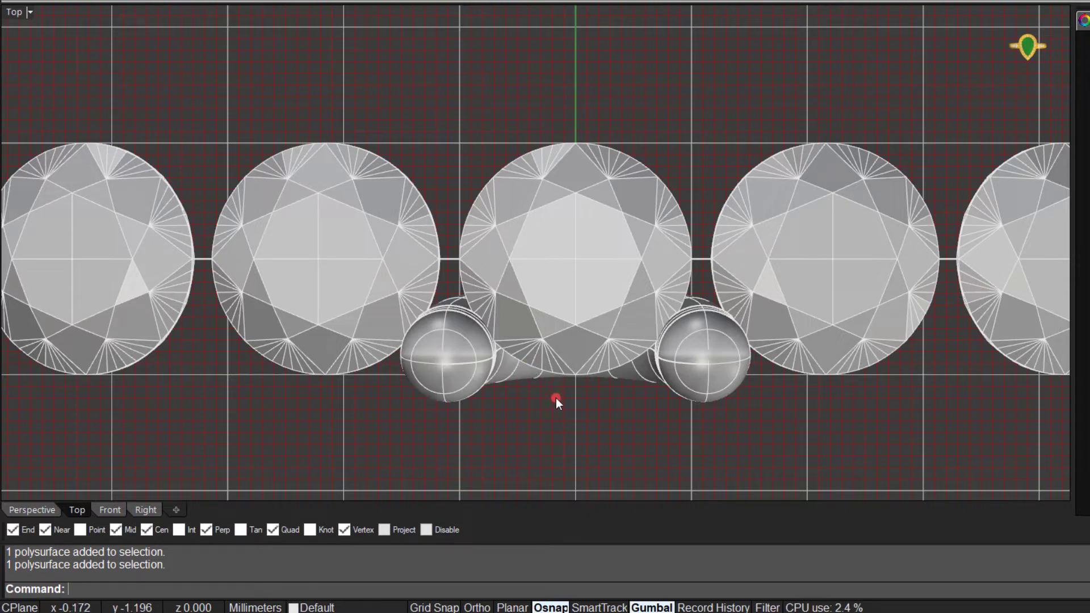
# Tilt the prong piece about another 5°, then pan across the stones from the top
pyautogui.click(489, 373)
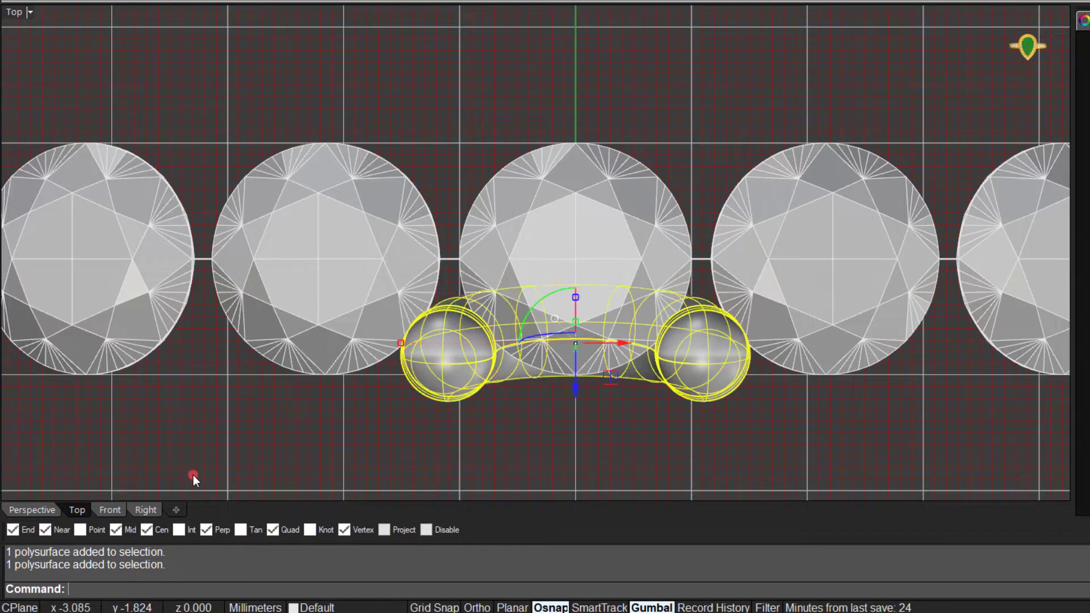
pyautogui.click(147, 508)
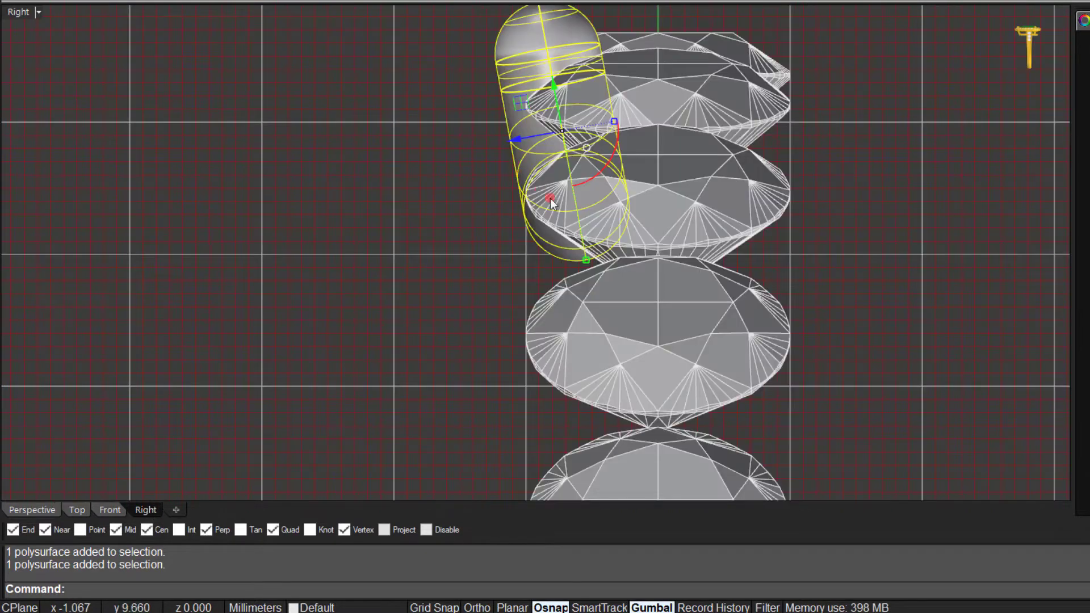
pyautogui.moveTo(589, 178); pyautogui.dragTo(591, 178)
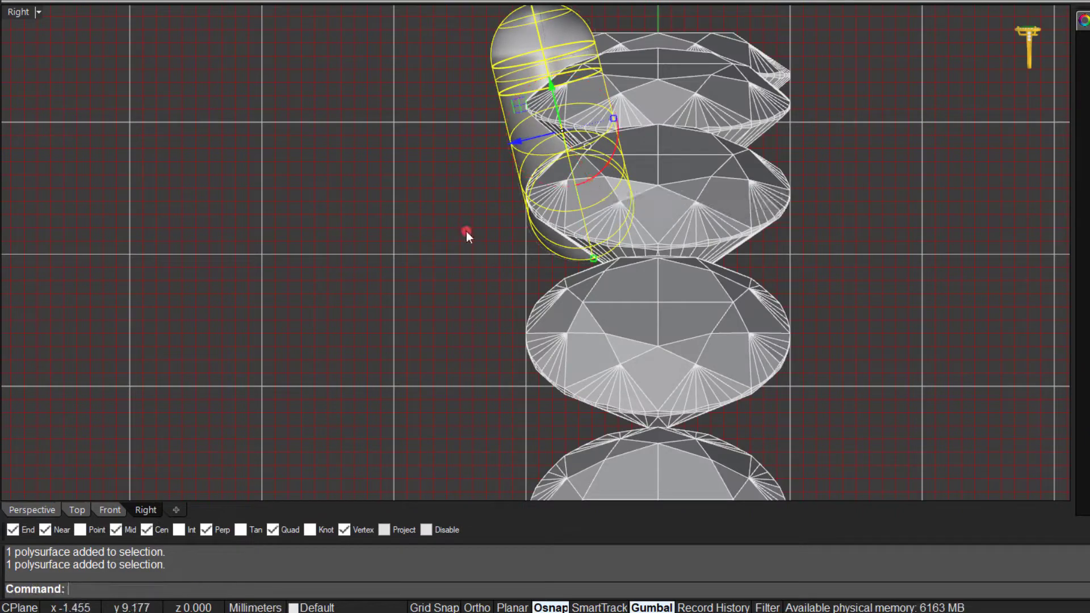
pyautogui.click(77, 510)
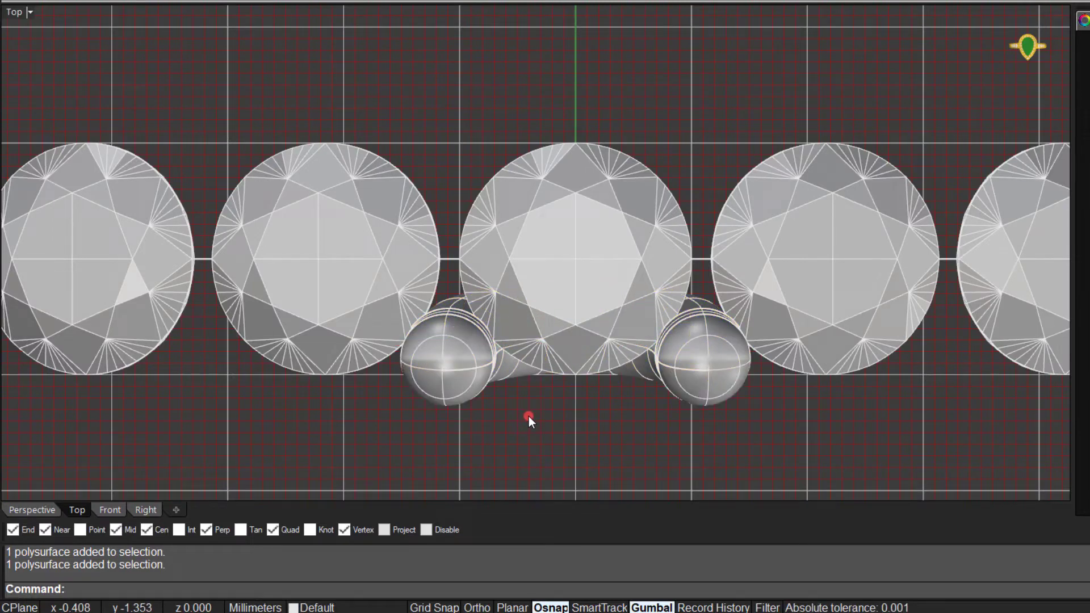
pyautogui.moveTo(533, 416); pyautogui.dragTo(604, 387, button='right')
pyautogui.scroll(5, 713, 319)
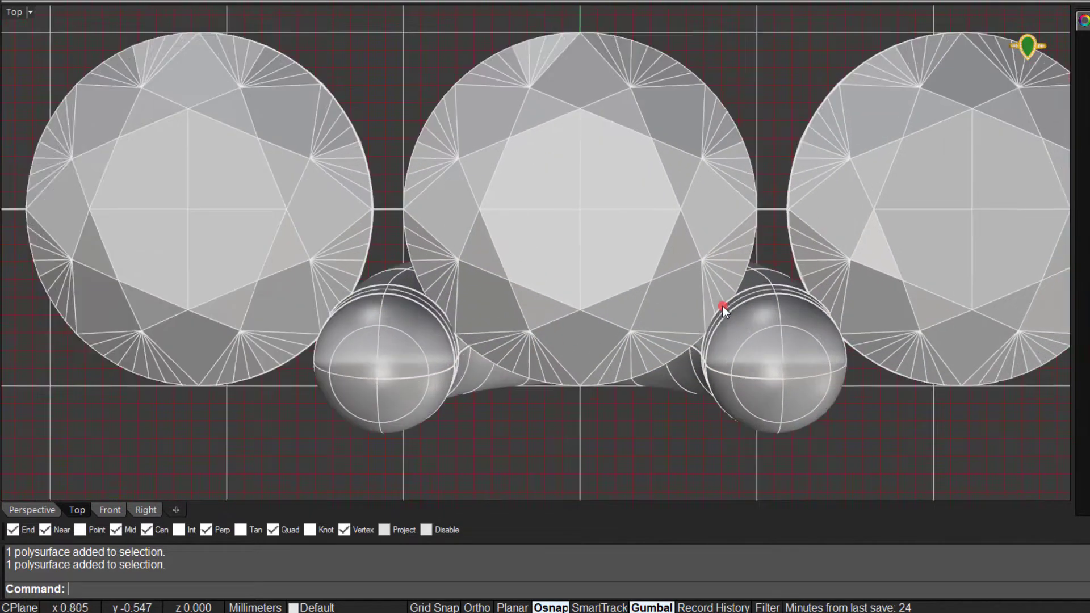
pyautogui.scroll(-6, 619, 339)
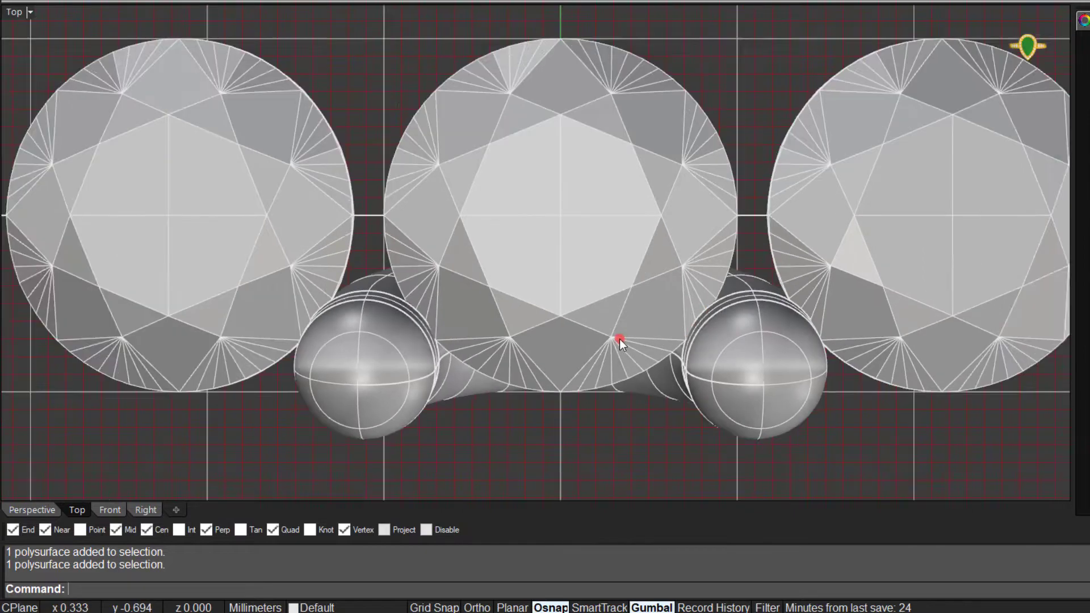
pyautogui.scroll(-2, 597, 272)
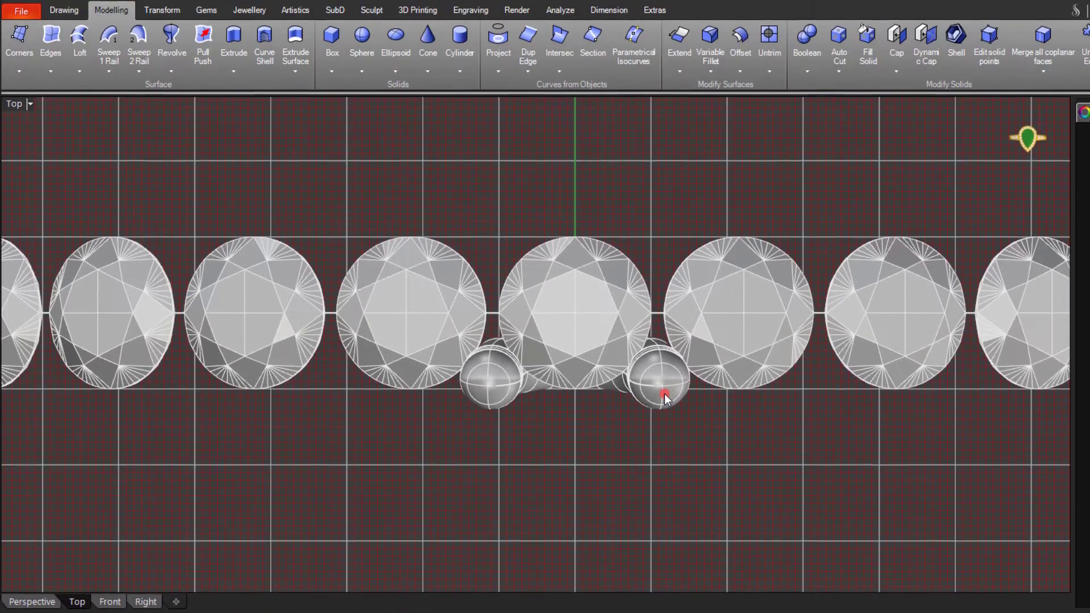
# Mirror the prong piece to the opposite side so four rounded ends surround the centre diamond
pyautogui.click(664, 396)
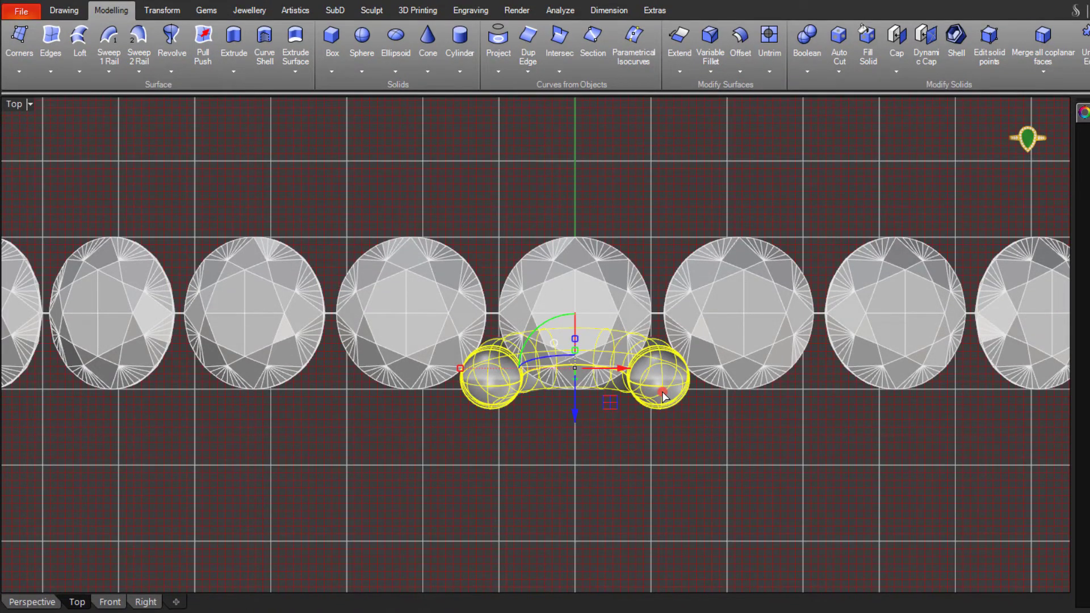
pyautogui.click(160, 11)
pyautogui.click(133, 74)
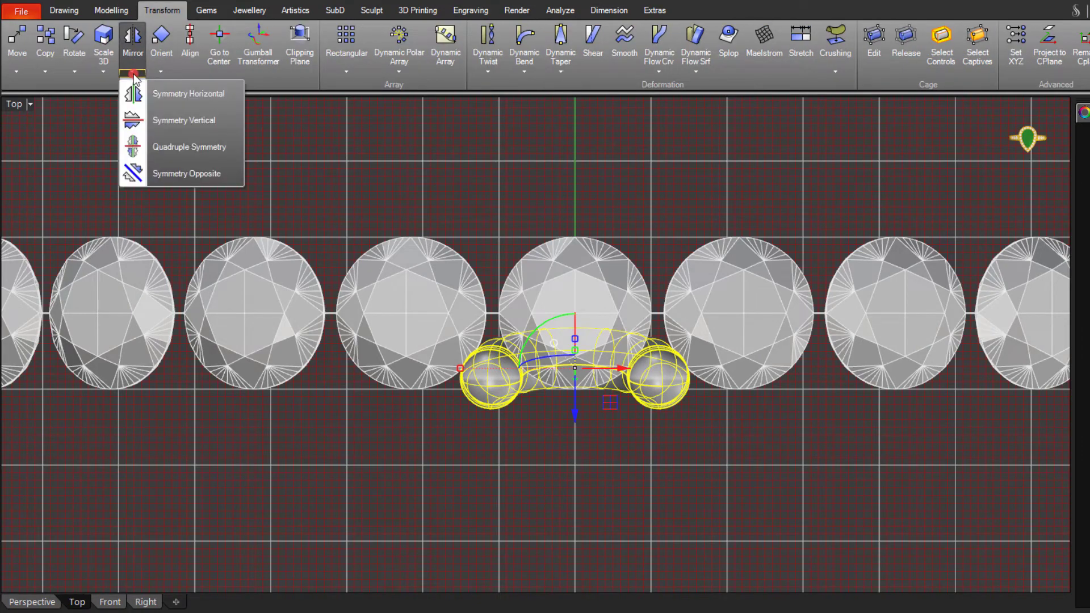
pyautogui.click(194, 123)
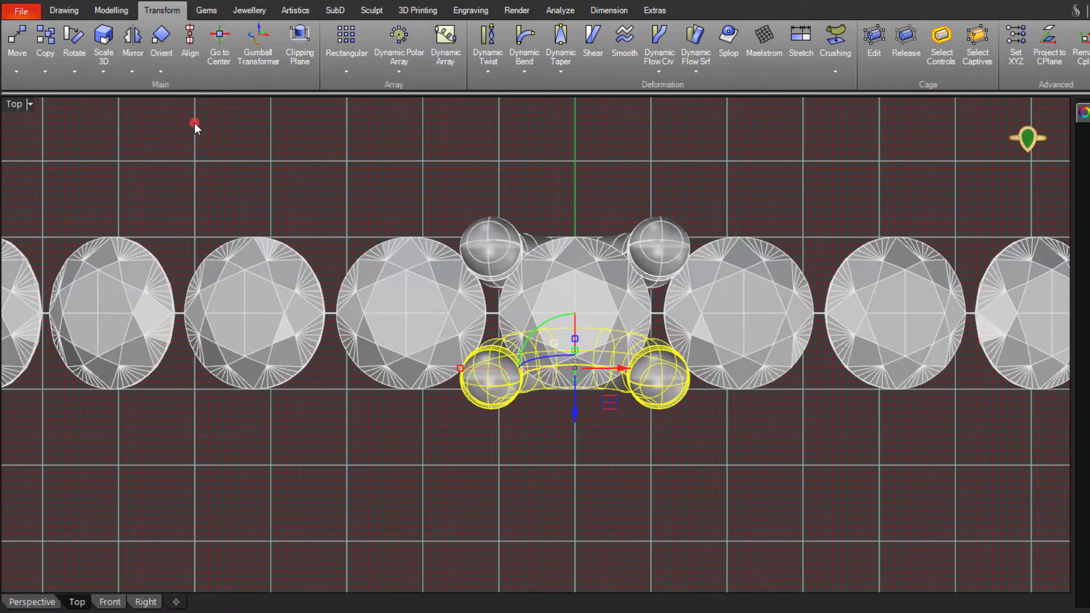
pyautogui.click(393, 177)
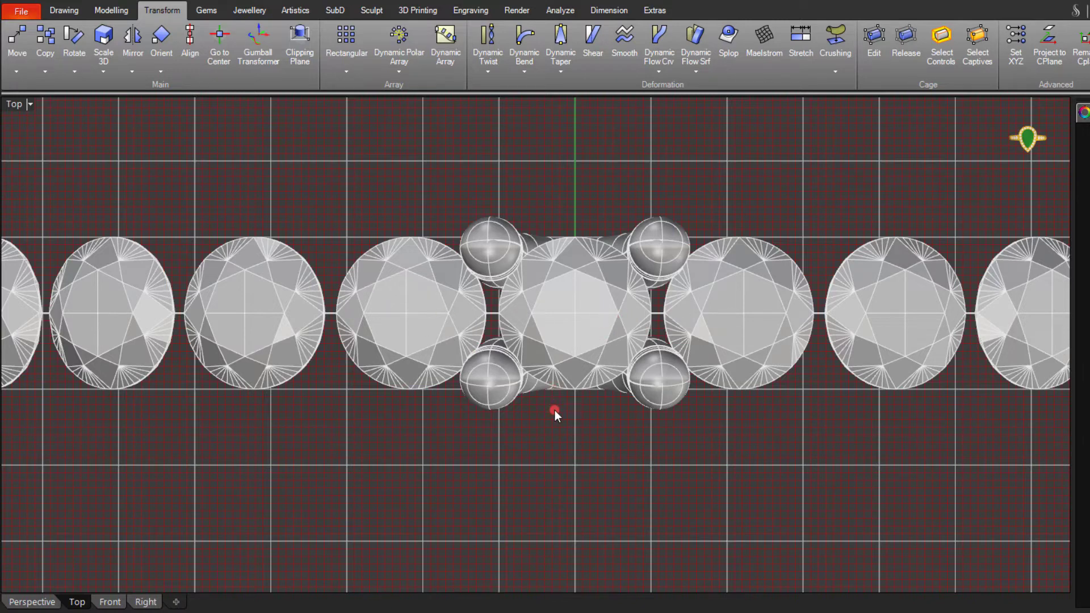
# Orbit around the prong and gems in perspective, then delete the stray leftover curve
pyautogui.click(43, 602)
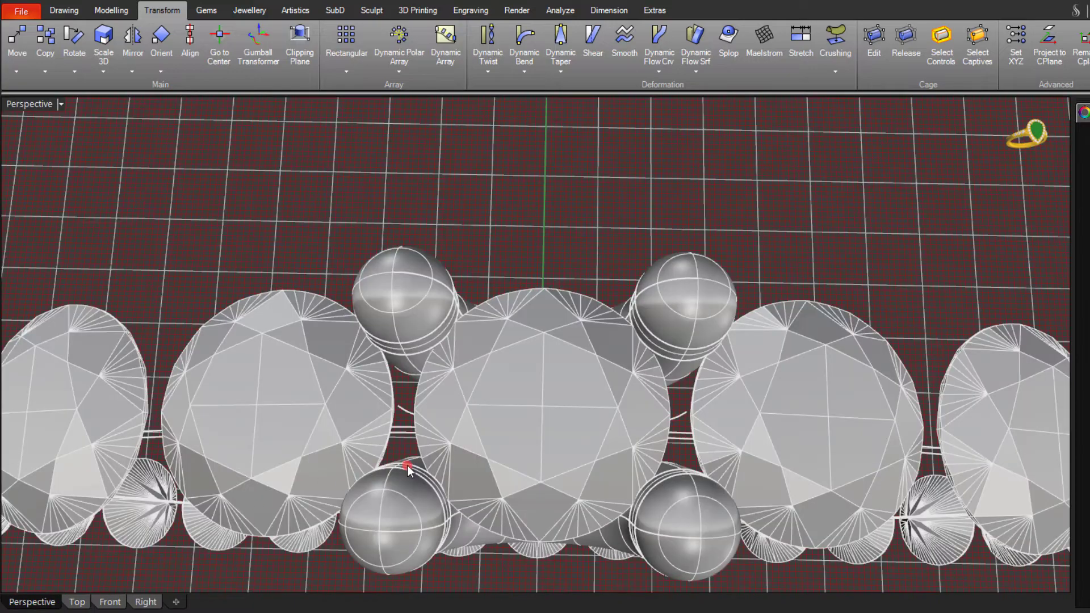
pyautogui.moveTo(414, 466); pyautogui.dragTo(311, 286, button='right')
pyautogui.scroll(3, 405, 378)
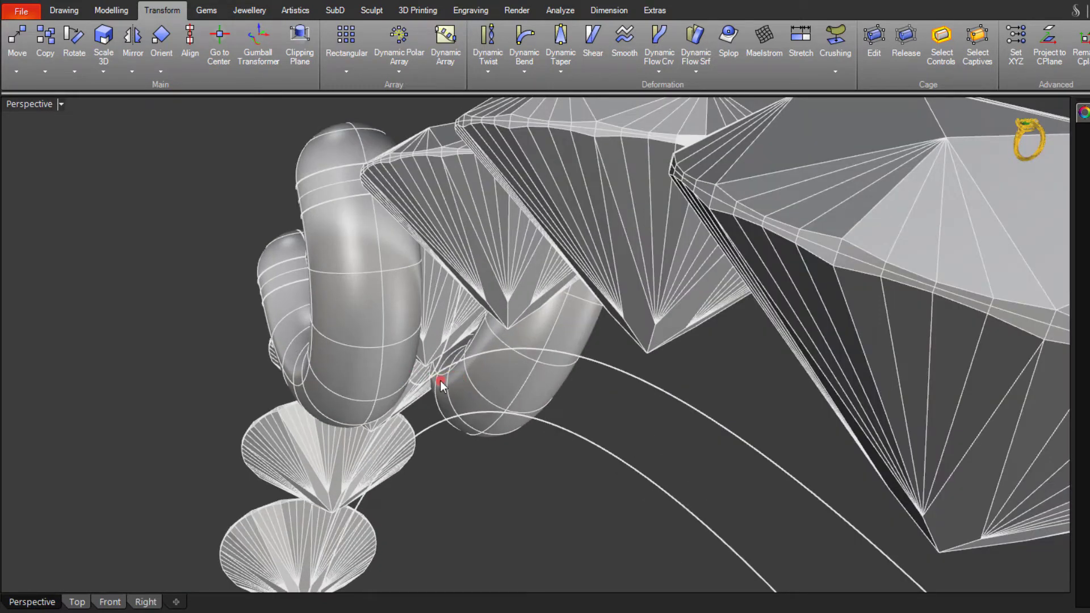
pyautogui.moveTo(441, 385)
pyautogui.mouseDown(button='right')
pyautogui.moveTo(477, 382)
pyautogui.moveTo(504, 404)
pyautogui.moveTo(500, 355)
pyautogui.moveTo(499, 377)
pyautogui.moveTo(550, 416)
pyautogui.moveTo(506, 382)
pyautogui.moveTo(438, 407)
pyautogui.moveTo(554, 431)
pyautogui.moveTo(427, 388)
pyautogui.mouseUp(button='right')
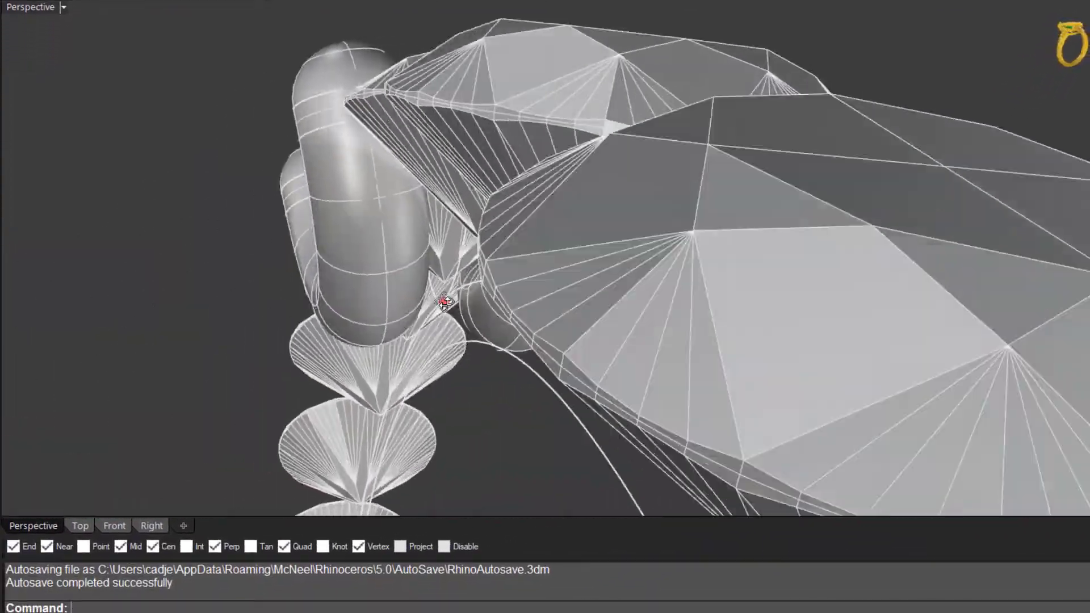
pyautogui.moveTo(444, 303); pyautogui.dragTo(269, 498, button='right')
pyautogui.click(519, 361)
pyautogui.press('Delete')
# In Front view, start a circle at the prong's midpoint, then cancel it without creating it
pyautogui.moveTo(96, 518)
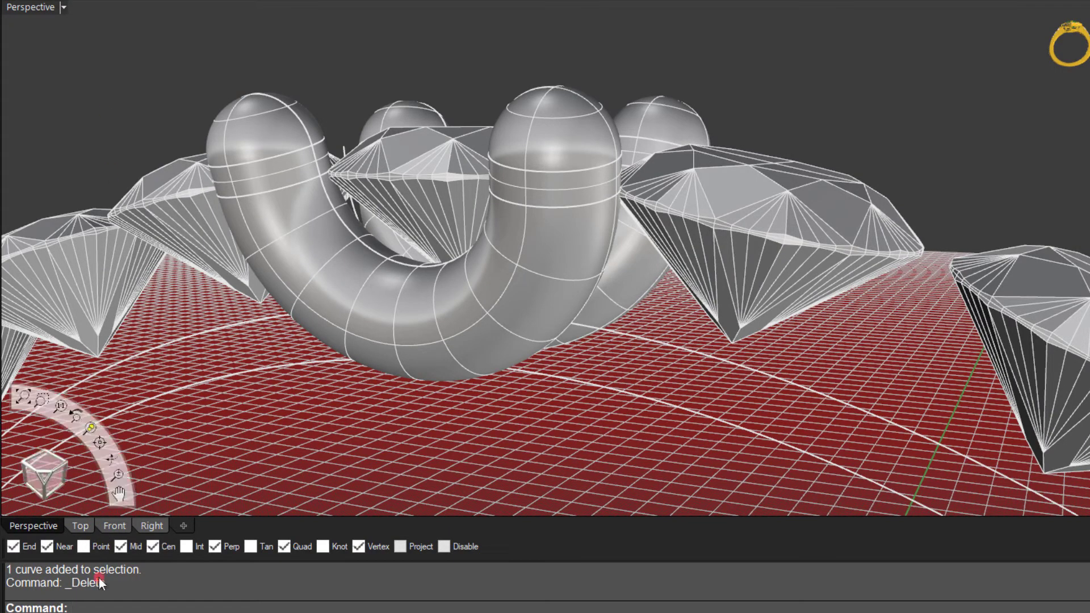
pyautogui.click(111, 527)
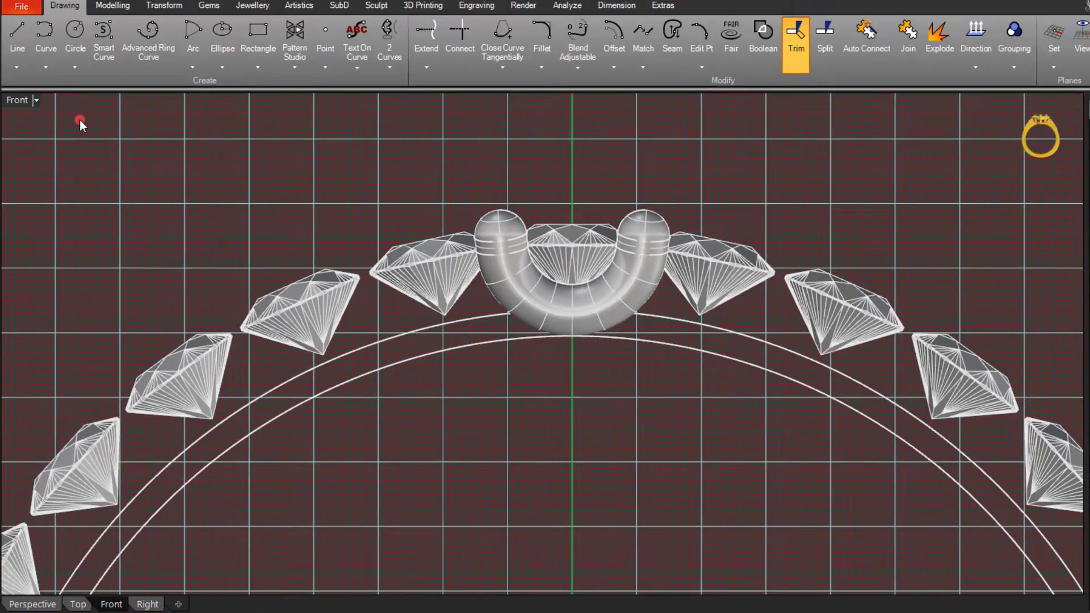
pyautogui.click(77, 43)
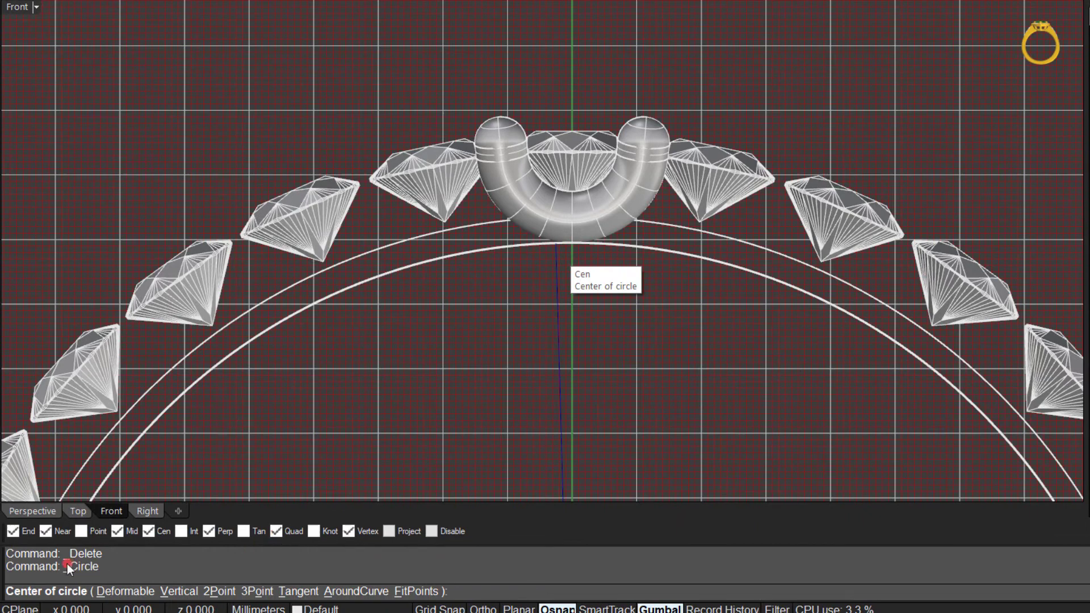
pyautogui.click(40, 535)
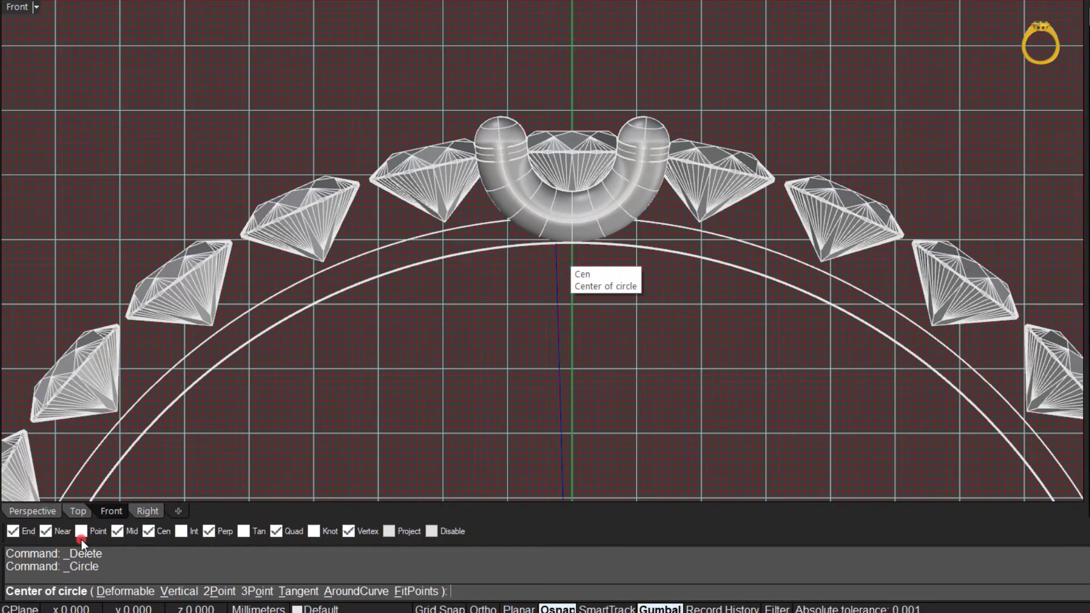
pyautogui.click(117, 531)
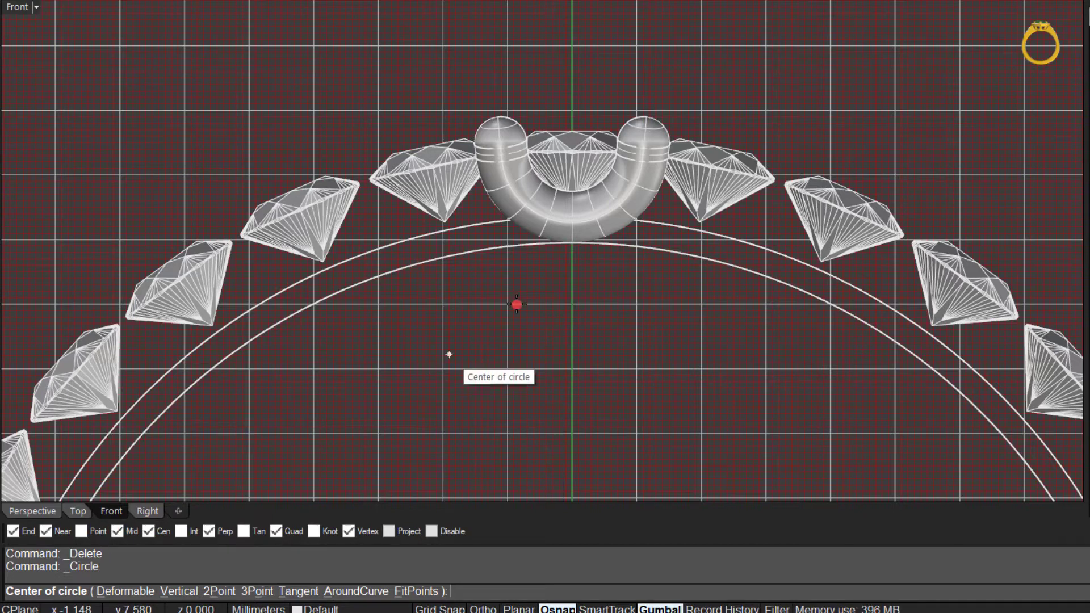
pyautogui.click(573, 220)
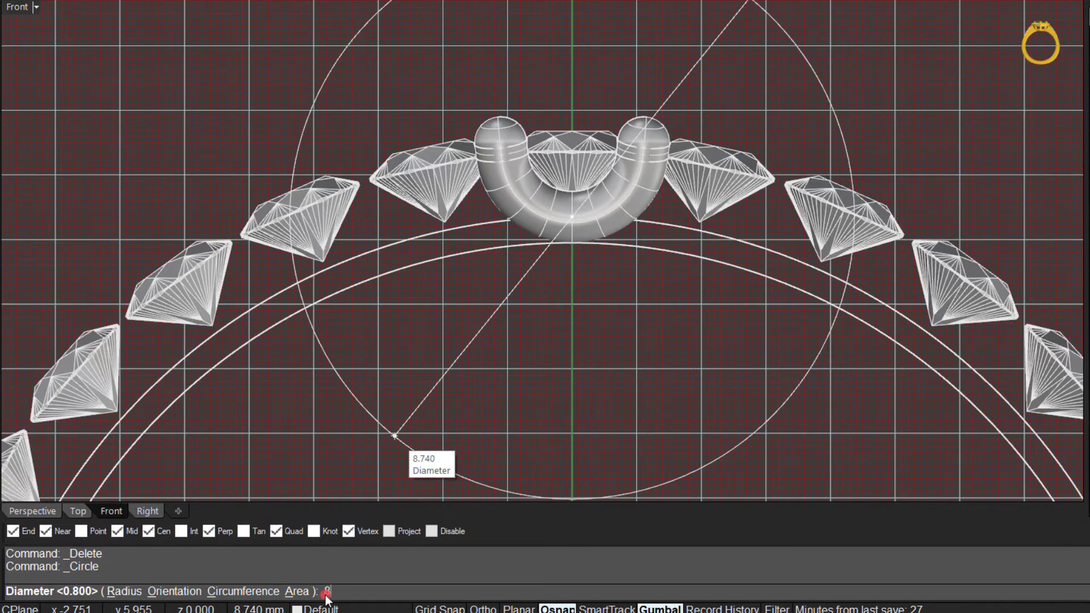
pyautogui.press('Escape')
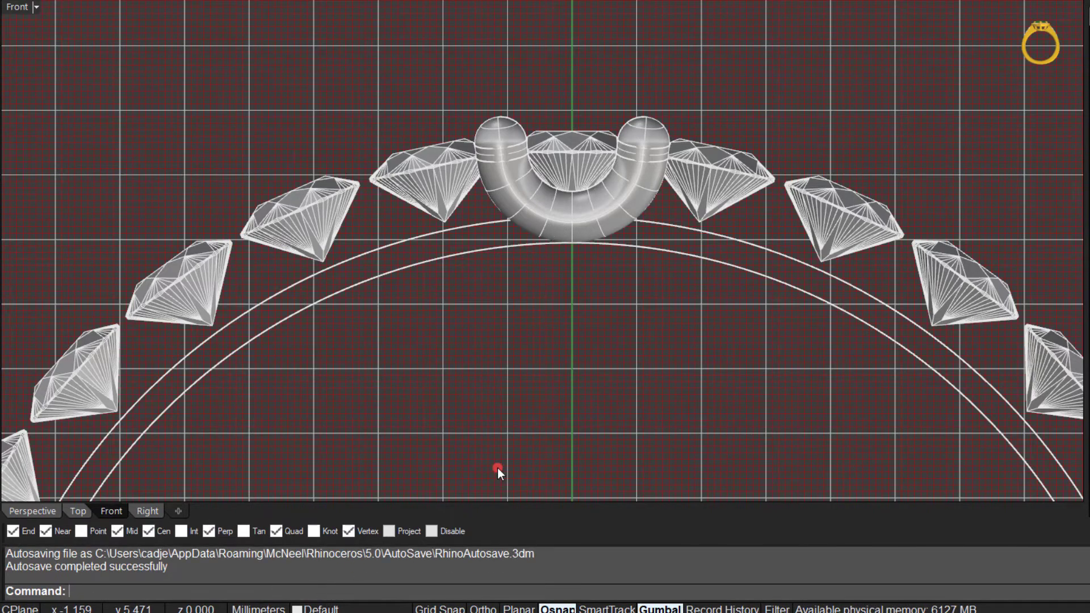
# Extrude the small circle at the prong base into a solid cylinder, 0.6 to both sides
pyautogui.click(34, 512)
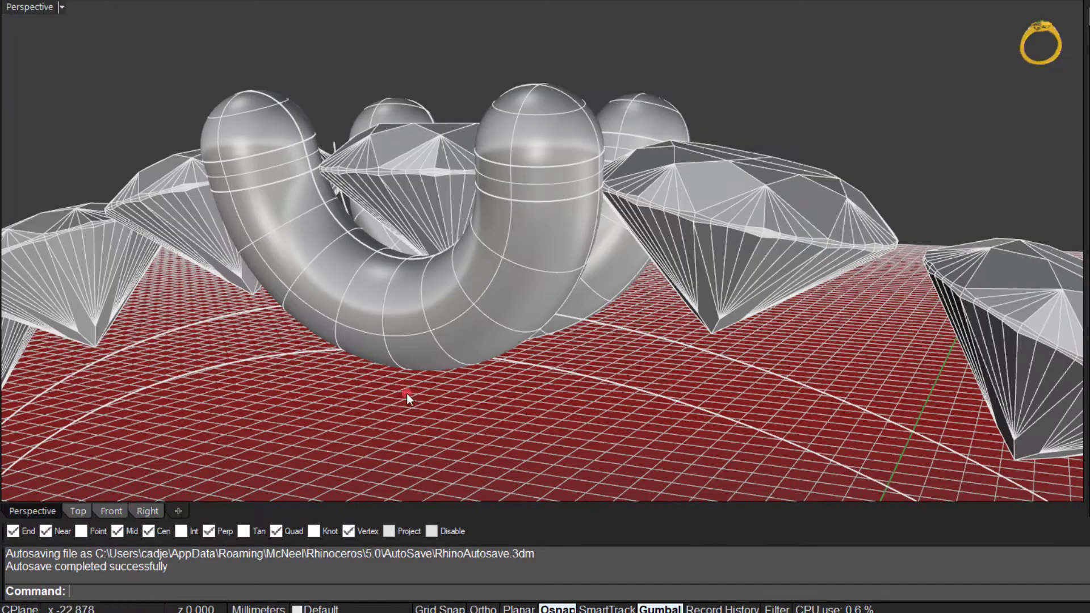
pyautogui.moveTo(470, 382); pyautogui.dragTo(393, 370, button='right')
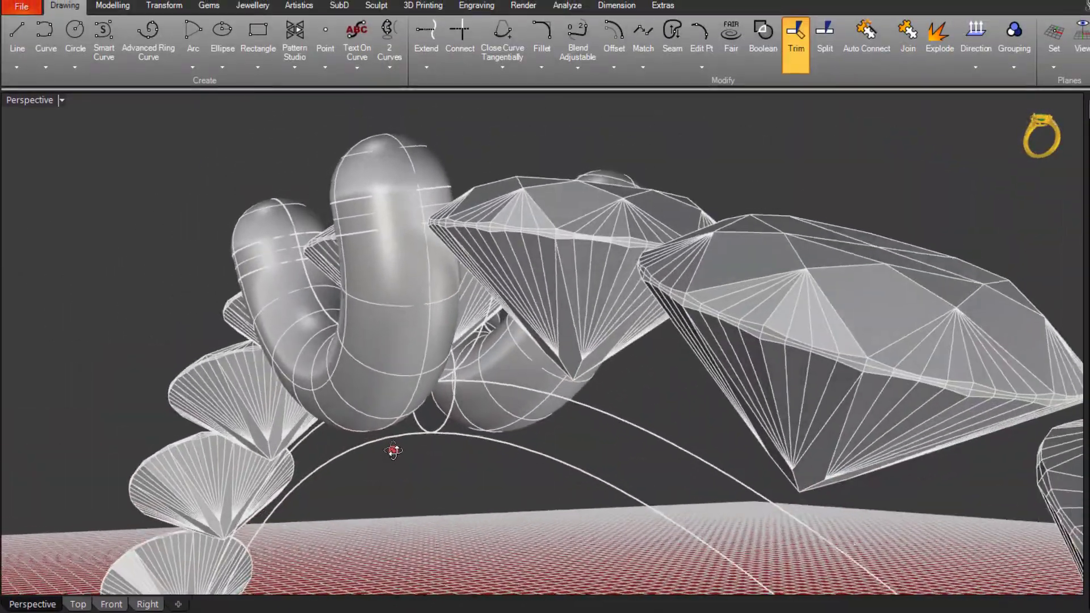
pyautogui.moveTo(393, 451); pyautogui.dragTo(389, 457, button='right')
pyautogui.click(448, 432)
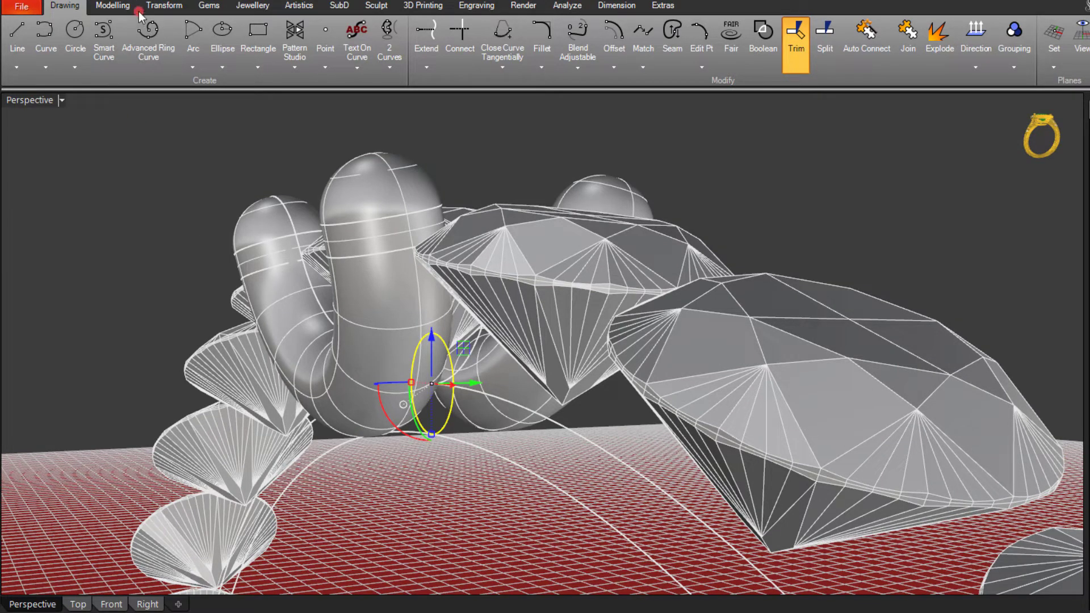
pyautogui.click(157, 9)
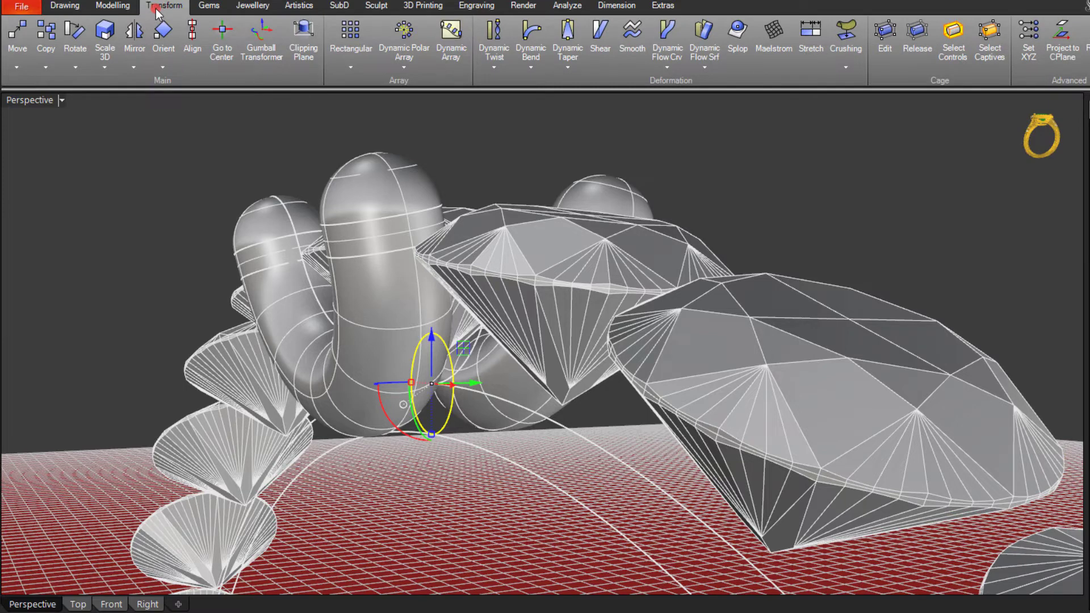
pyautogui.click(105, 8)
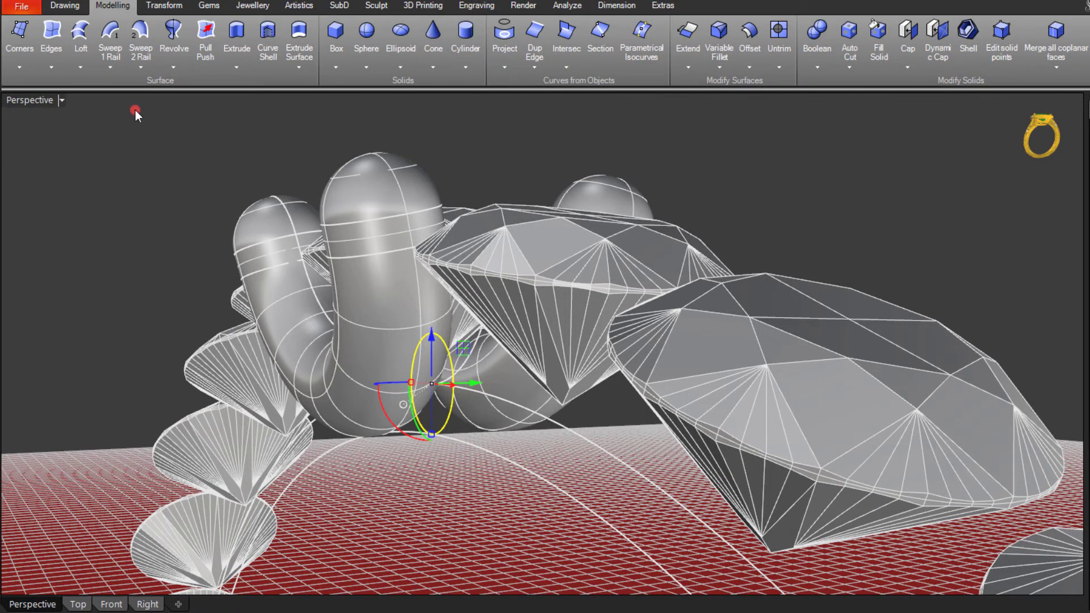
pyautogui.click(237, 33)
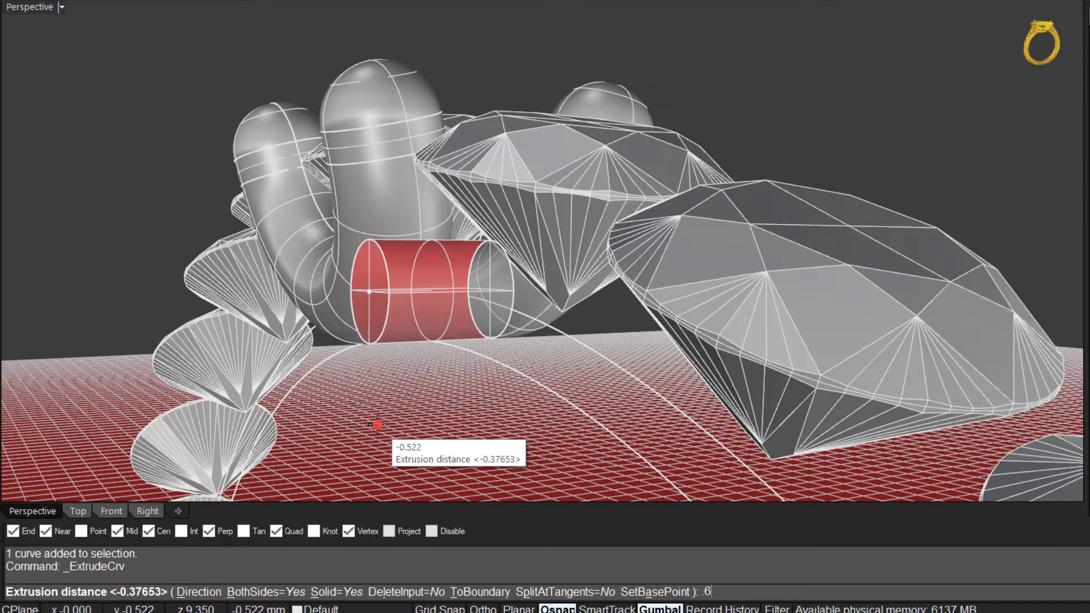
pyautogui.press('Return')
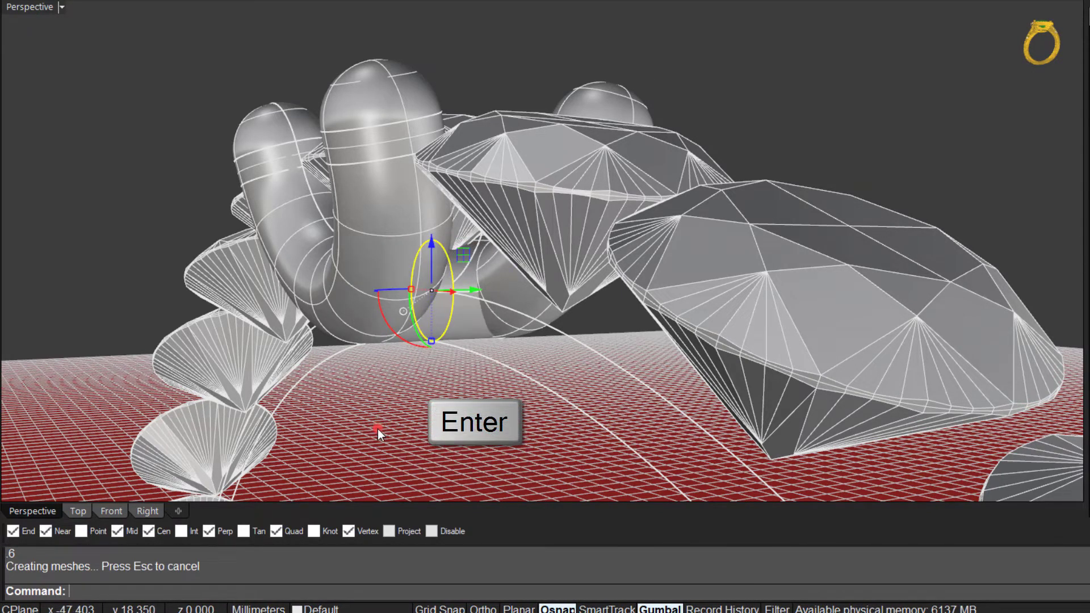
pyautogui.moveTo(377, 428); pyautogui.dragTo(534, 414, button='right')
# In Top view, stretch the cylinder along X so it bridges the two prong tubes
pyautogui.click(480, 321)
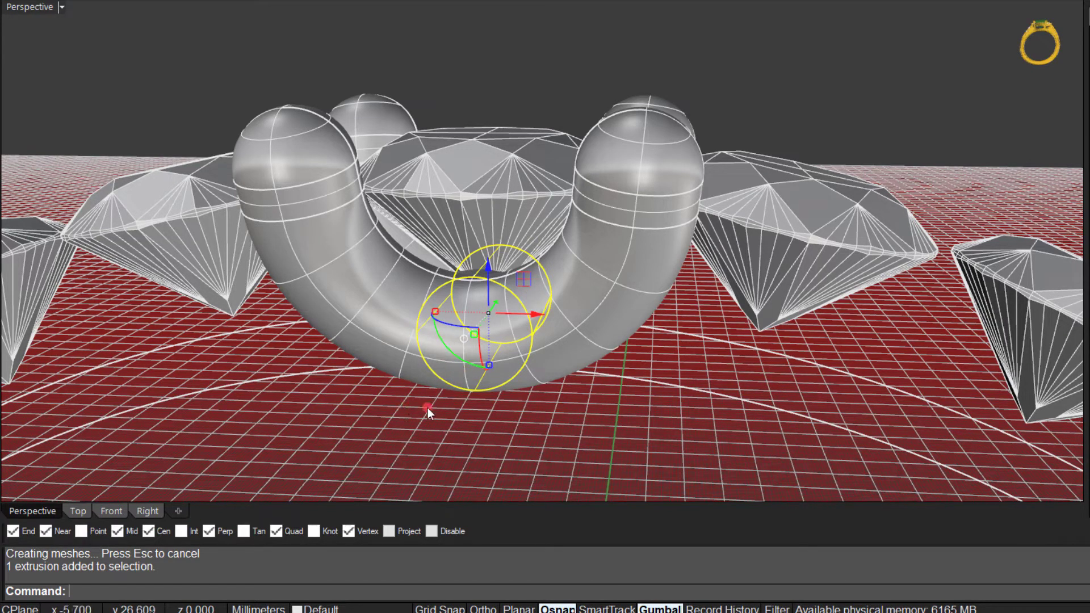
pyautogui.click(77, 511)
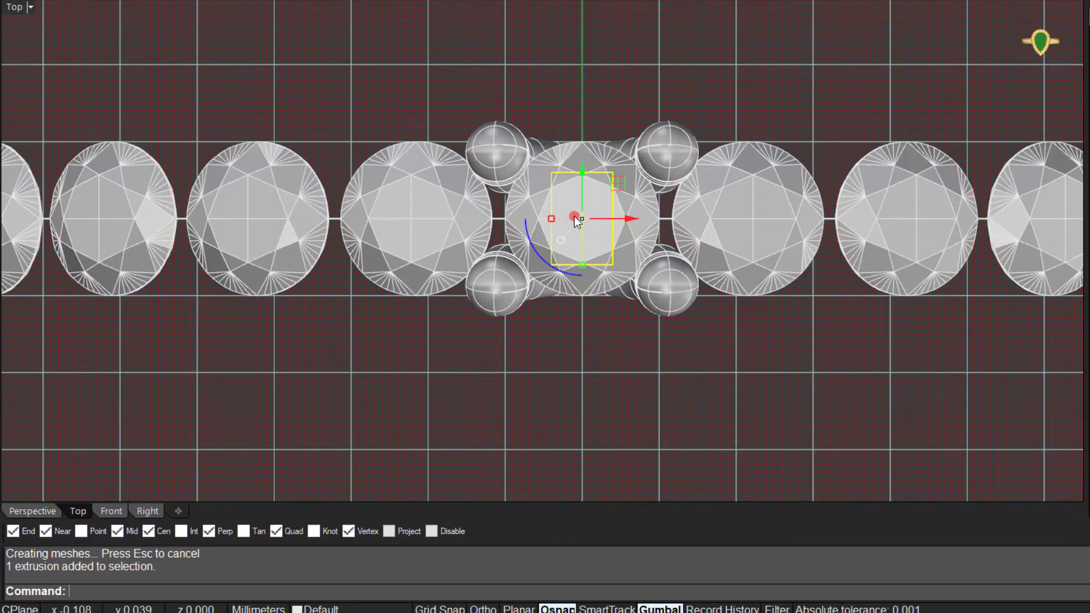
pyautogui.scroll(4, 574, 215)
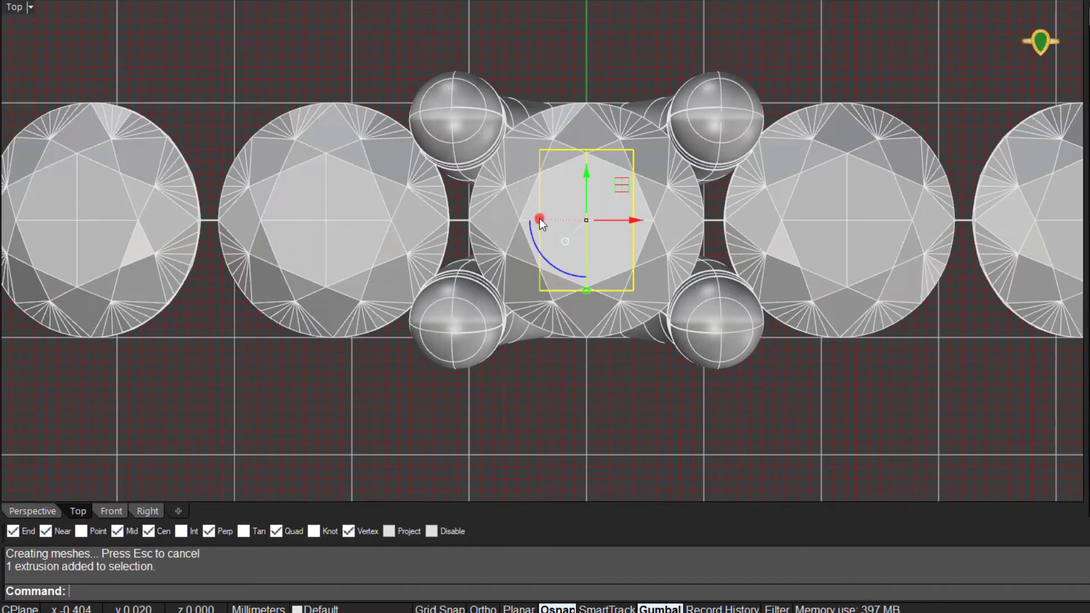
pyautogui.moveTo(539, 218); pyautogui.dragTo(510, 221)
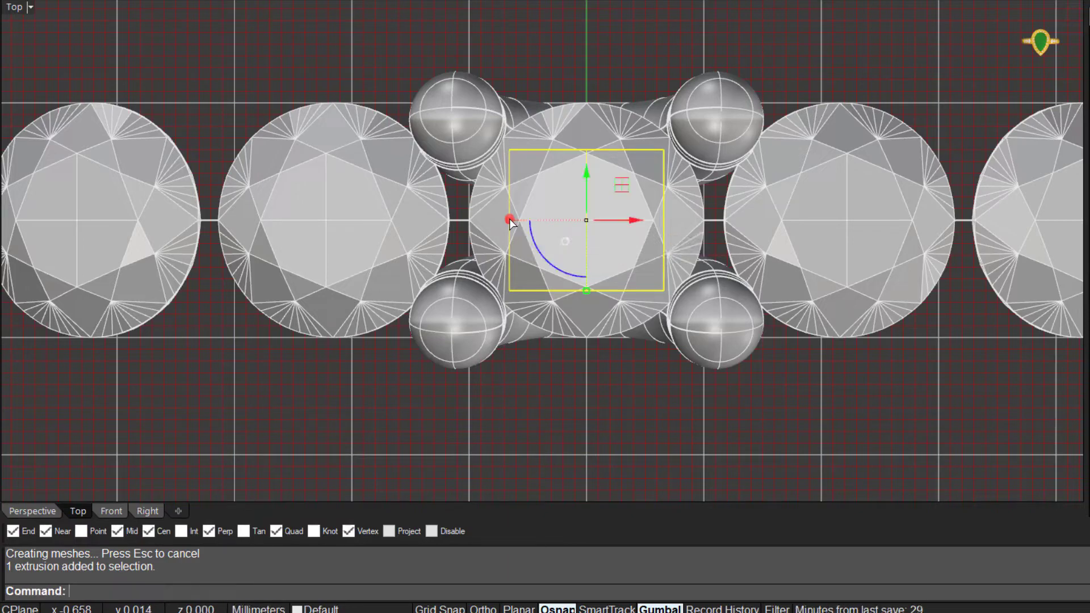
pyautogui.click(36, 509)
pyautogui.moveTo(377, 431); pyautogui.dragTo(383, 350, button='right')
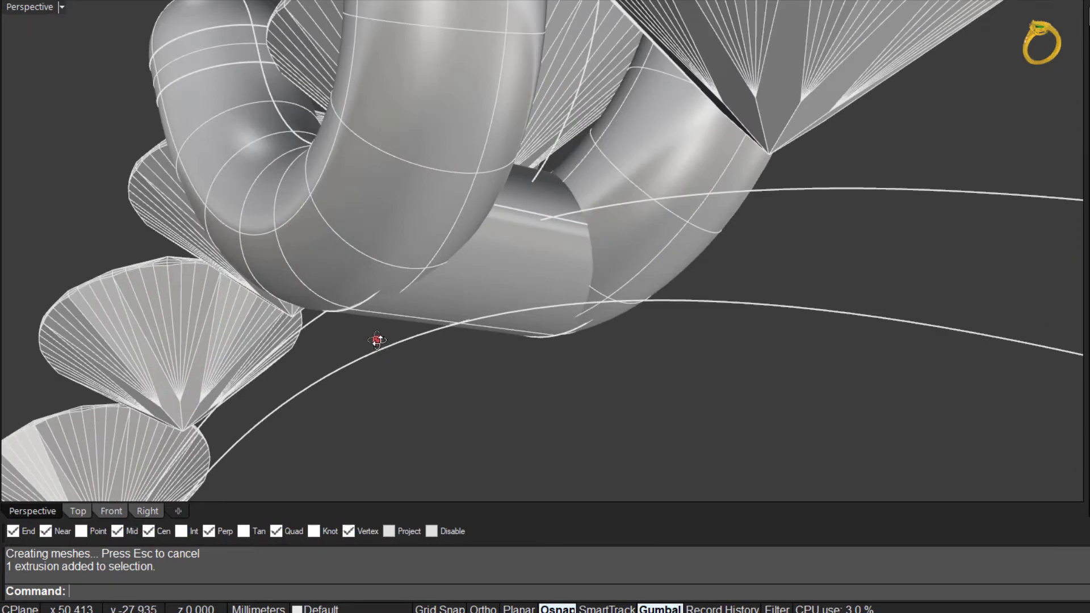
# Scale the bridging cylinder inward so its ends sit snugly inside the prong pipes
pyautogui.scroll(5, 377, 338)
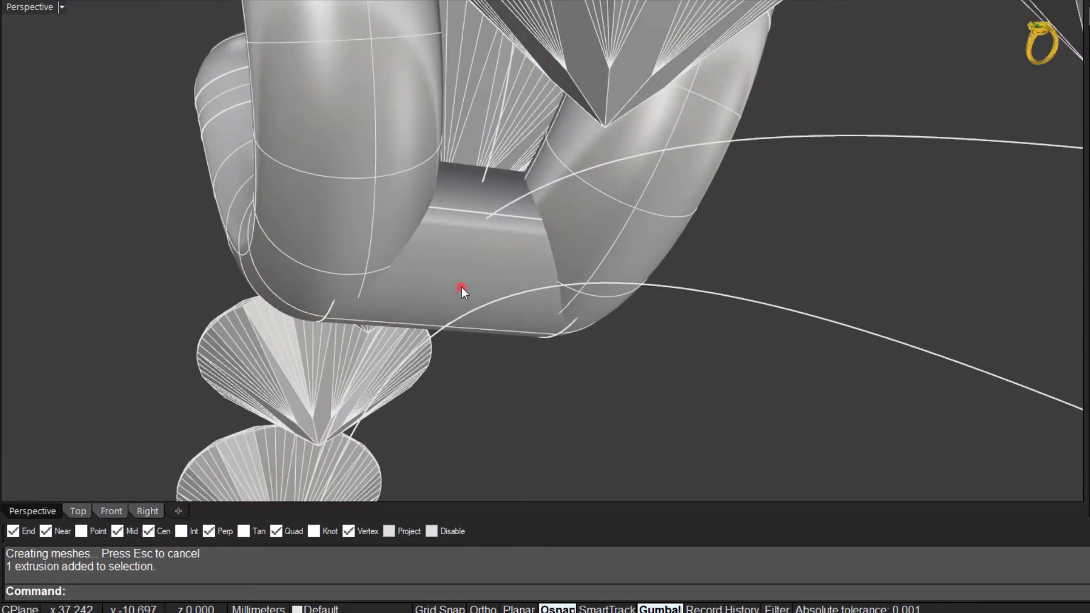
pyautogui.moveTo(460, 288); pyautogui.dragTo(362, 286, button='right')
pyautogui.scroll(3, 363, 293)
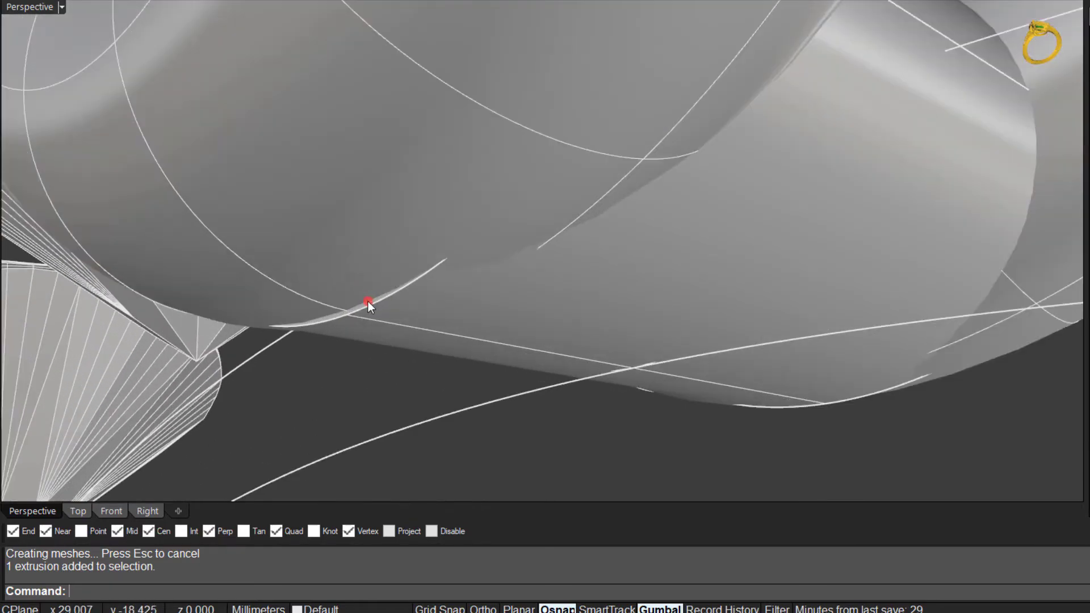
pyautogui.scroll(-6, 393, 312)
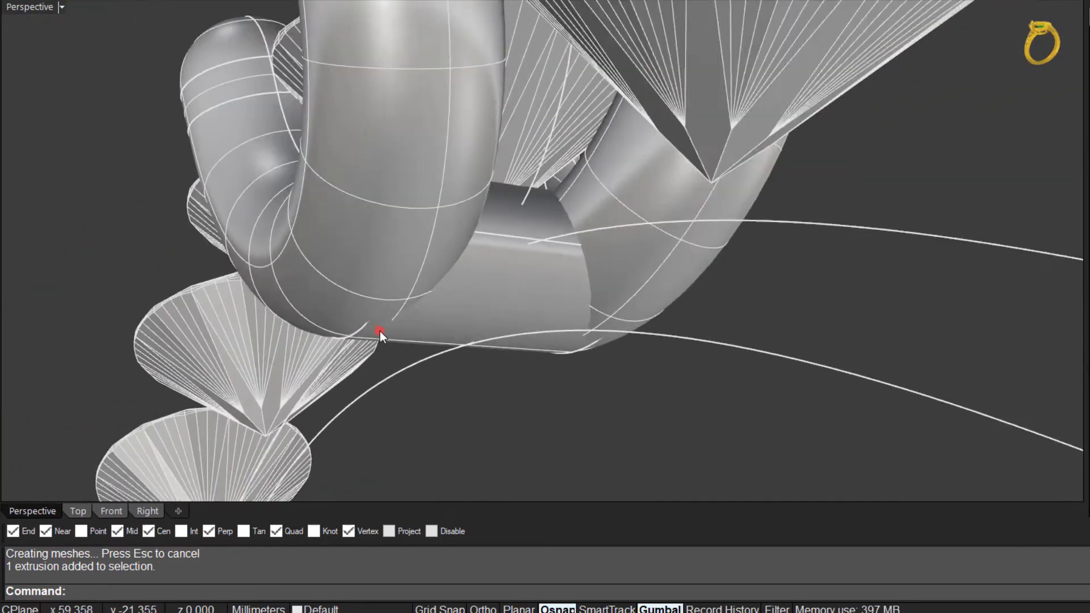
pyautogui.moveTo(380, 332); pyautogui.dragTo(369, 336, button='right')
pyautogui.click(375, 302)
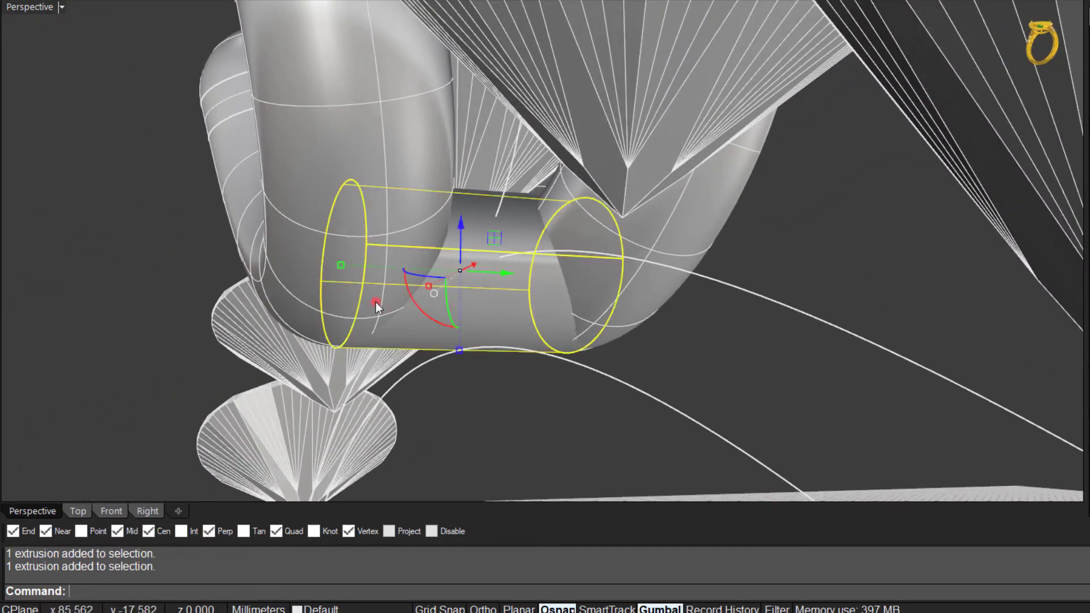
pyautogui.moveTo(340, 264); pyautogui.dragTo(347, 267)
pyautogui.click(435, 412)
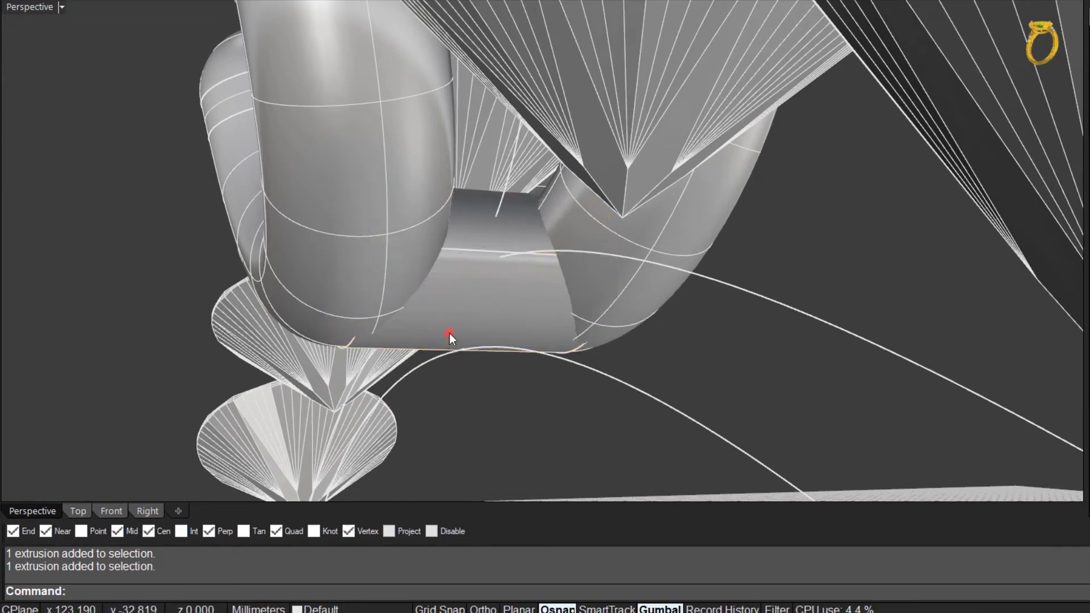
pyautogui.click(360, 311)
pyautogui.moveTo(349, 264); pyautogui.dragTo(360, 265)
pyautogui.click(465, 426)
pyautogui.moveTo(466, 426); pyautogui.dragTo(578, 273, button='right')
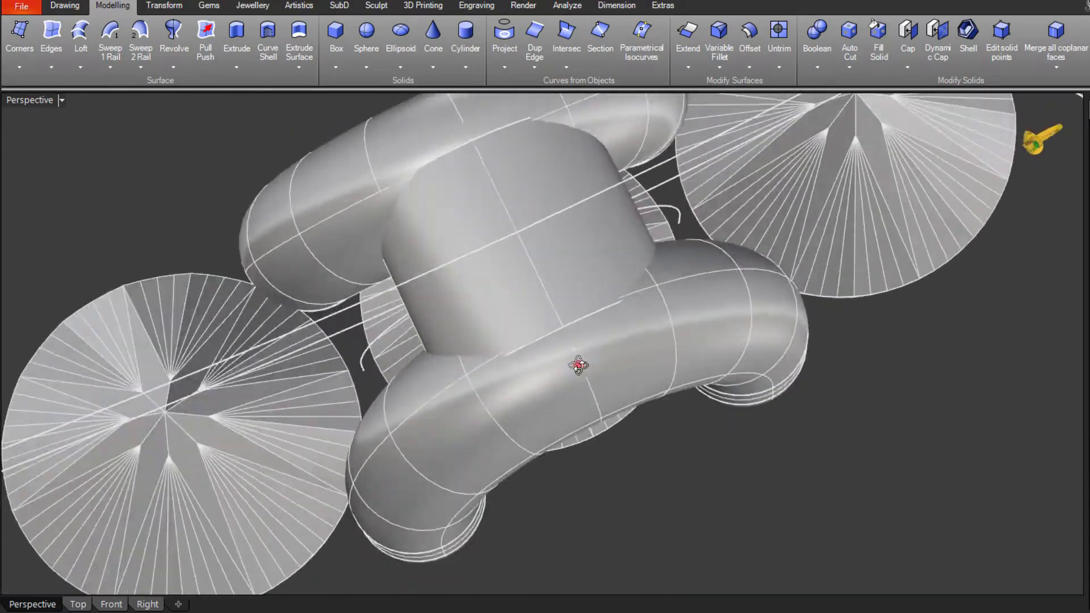
# Boolean-union the U-shaped tube, lower tube and right-hand tube into one prong solid
pyautogui.moveTo(579, 365); pyautogui.dragTo(550, 587, button='right')
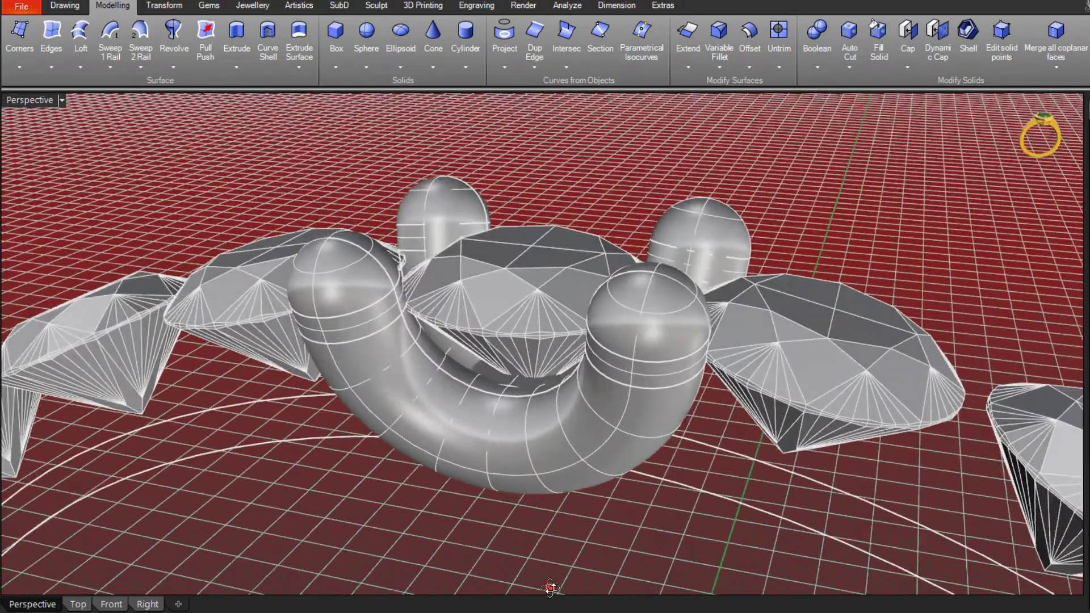
pyautogui.moveTo(533, 550); pyautogui.dragTo(454, 392, button='right')
pyautogui.click(455, 392)
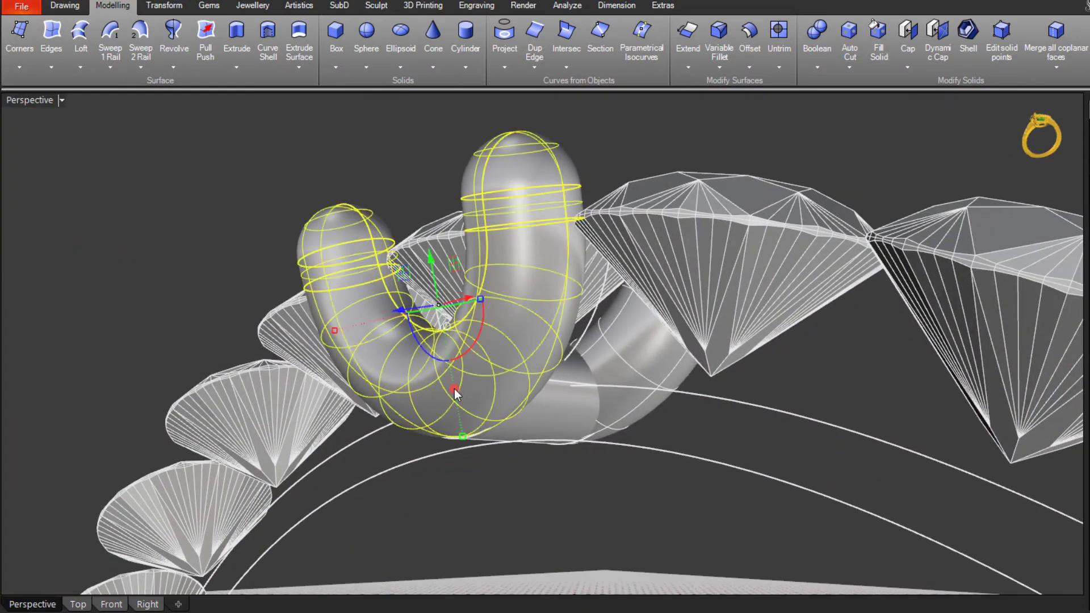
pyautogui.keyDown('shift'); pyautogui.click(543, 421); pyautogui.keyUp('shift')
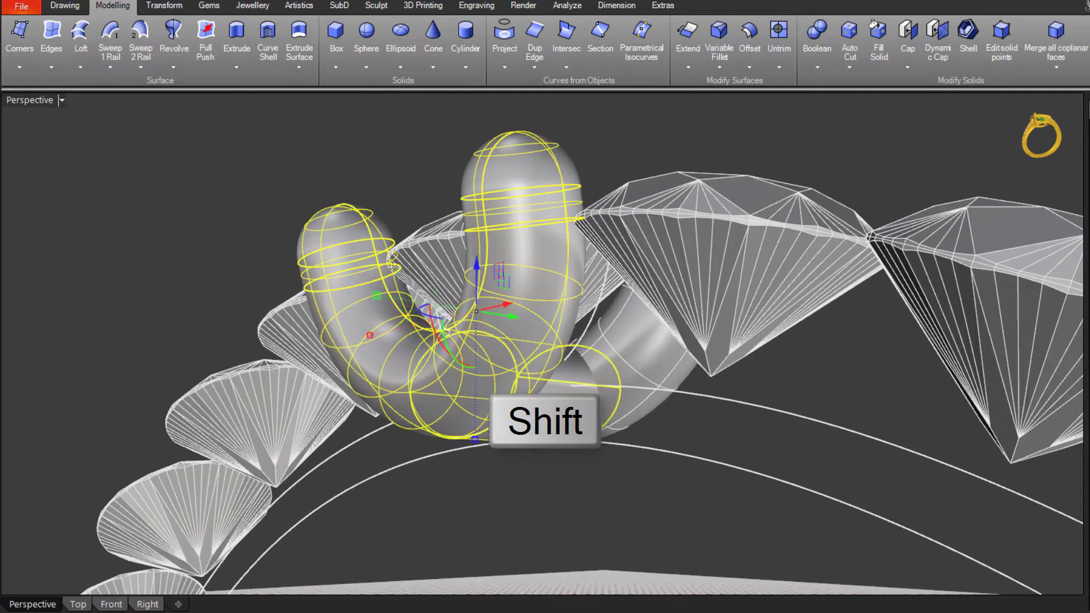
pyautogui.keyDown('shift'); pyautogui.click(645, 352); pyautogui.keyUp('shift')
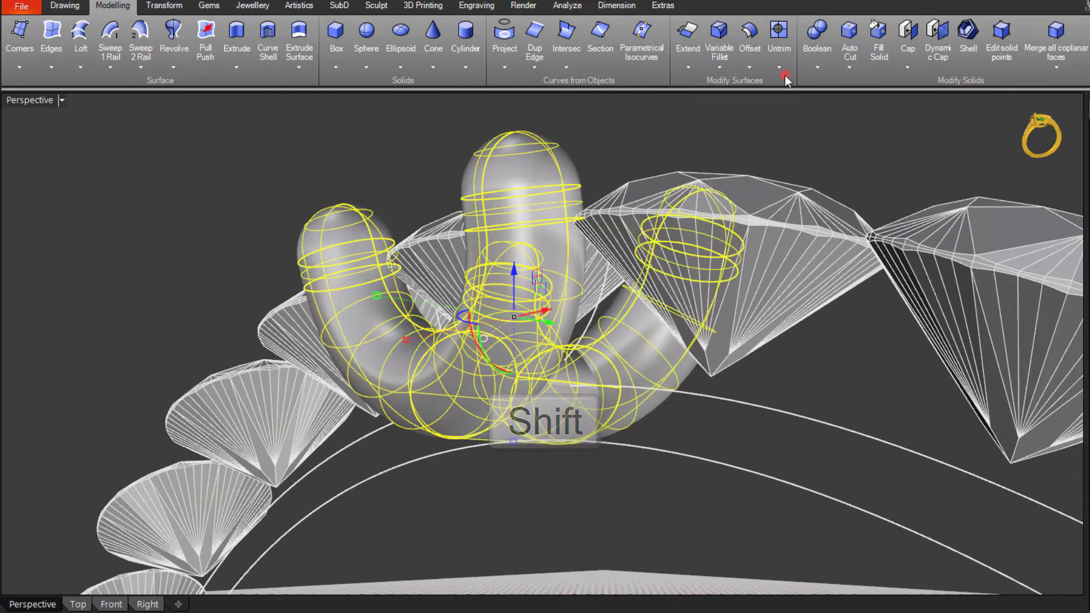
pyautogui.click(819, 69)
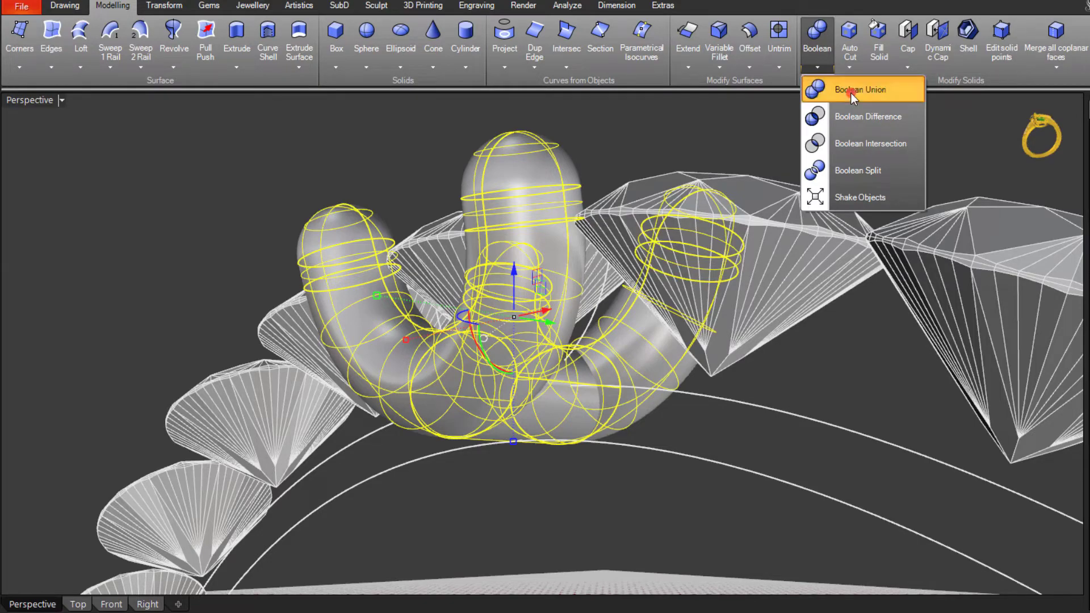
pyautogui.click(851, 93)
# Inspect the merged U-prong solid from a low angle around the centre gem
pyautogui.moveTo(406, 178); pyautogui.dragTo(440, 359, button='right')
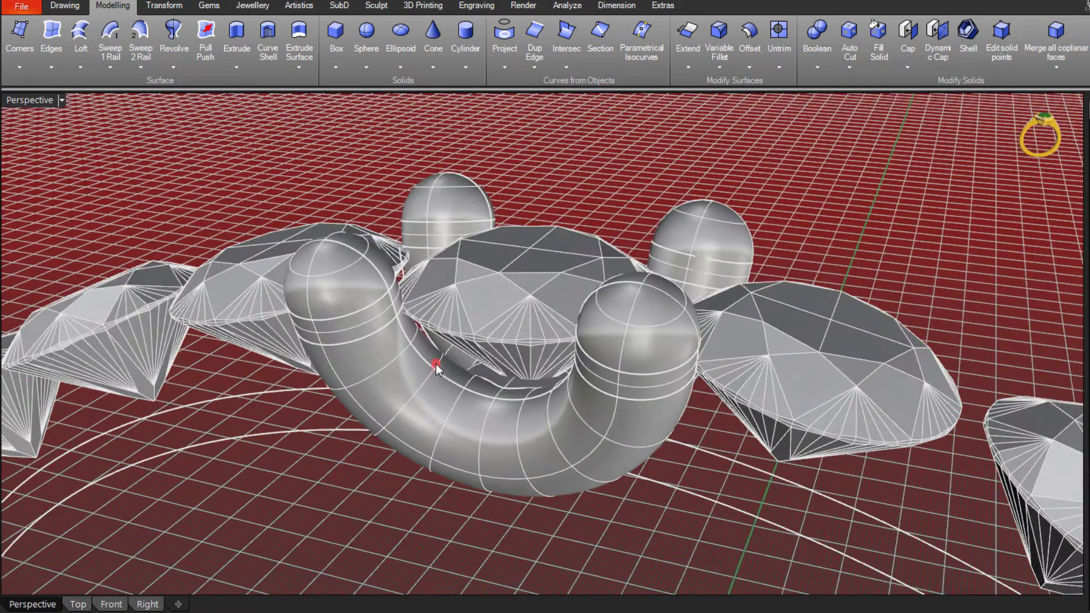
pyautogui.click(431, 400)
pyautogui.press('Escape')
pyautogui.scroll(4, 526, 396)
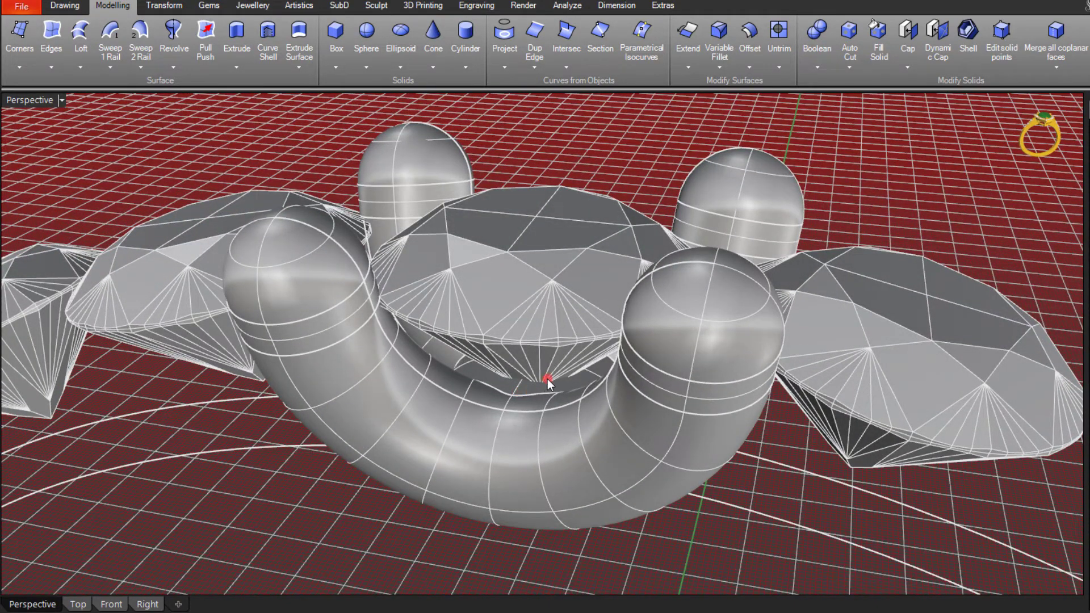
pyautogui.moveTo(521, 386)
pyautogui.mouseDown(button='right')
pyautogui.moveTo(516, 214)
pyautogui.moveTo(544, 363)
pyautogui.moveTo(498, 386)
pyautogui.moveTo(518, 389)
pyautogui.moveTo(434, 282)
pyautogui.moveTo(492, 333)
pyautogui.moveTo(524, 390)
pyautogui.mouseUp(button='right')
pyautogui.scroll(3, 543, 367)
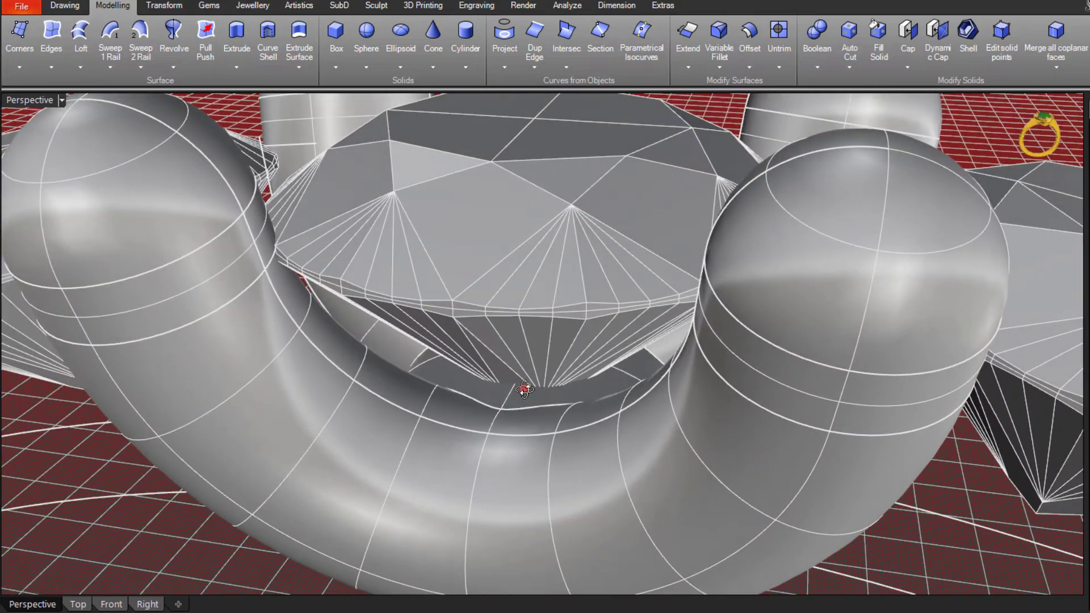
pyautogui.click(78, 603)
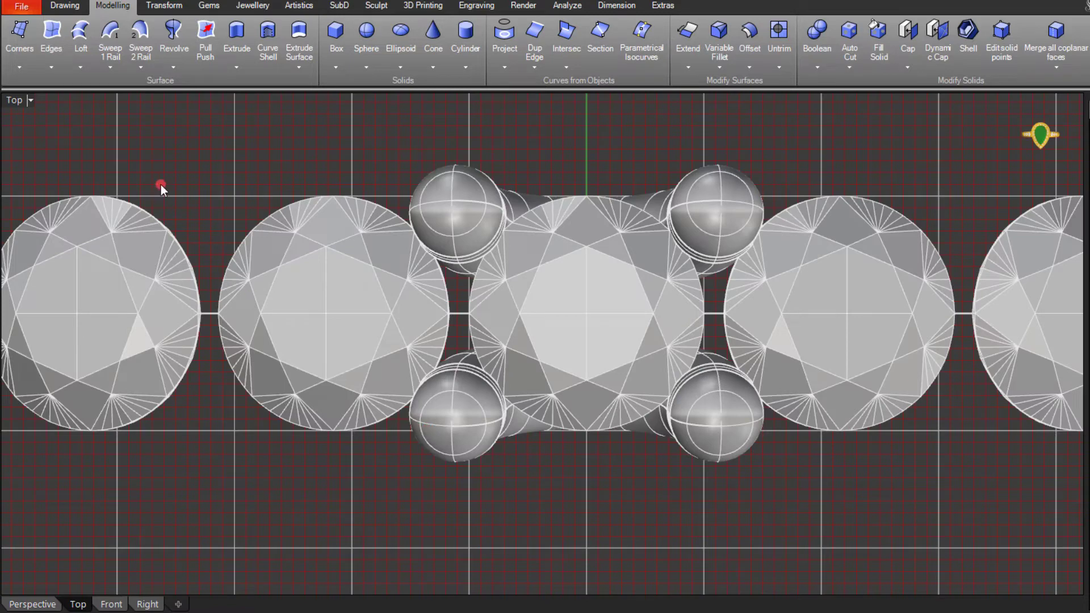
# Draw a 0.6 mm diameter circle snapped to the centre diamond's centre point
pyautogui.click(63, 6)
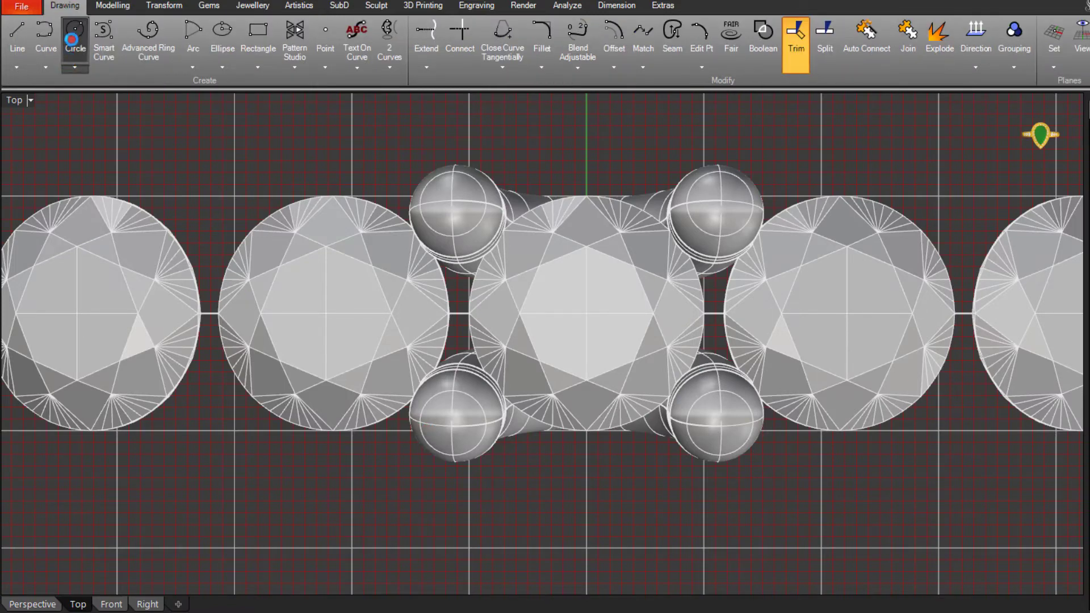
pyautogui.click(74, 45)
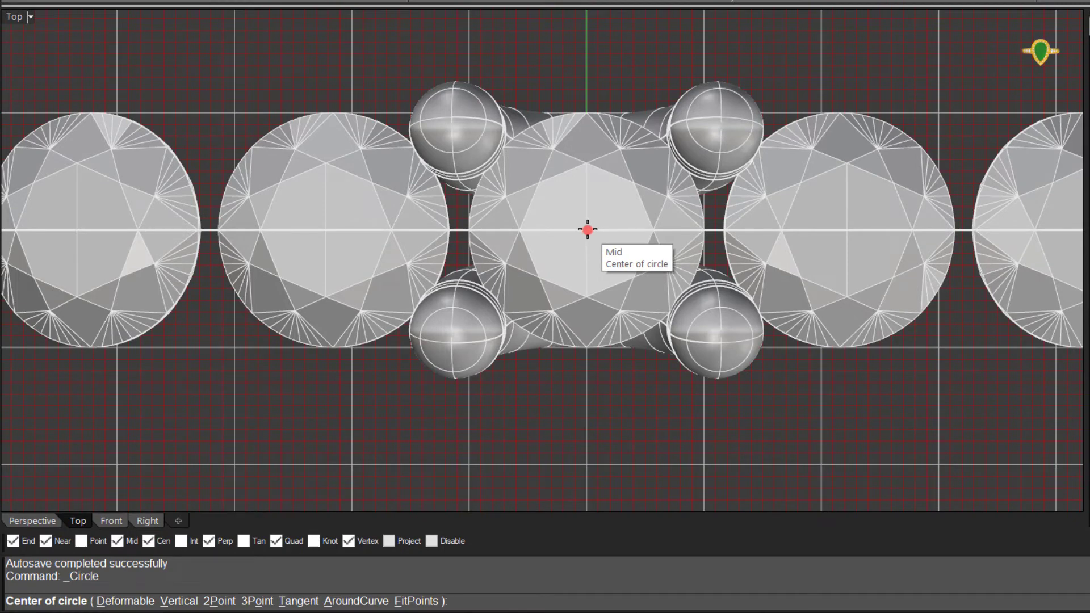
pyautogui.click(588, 230)
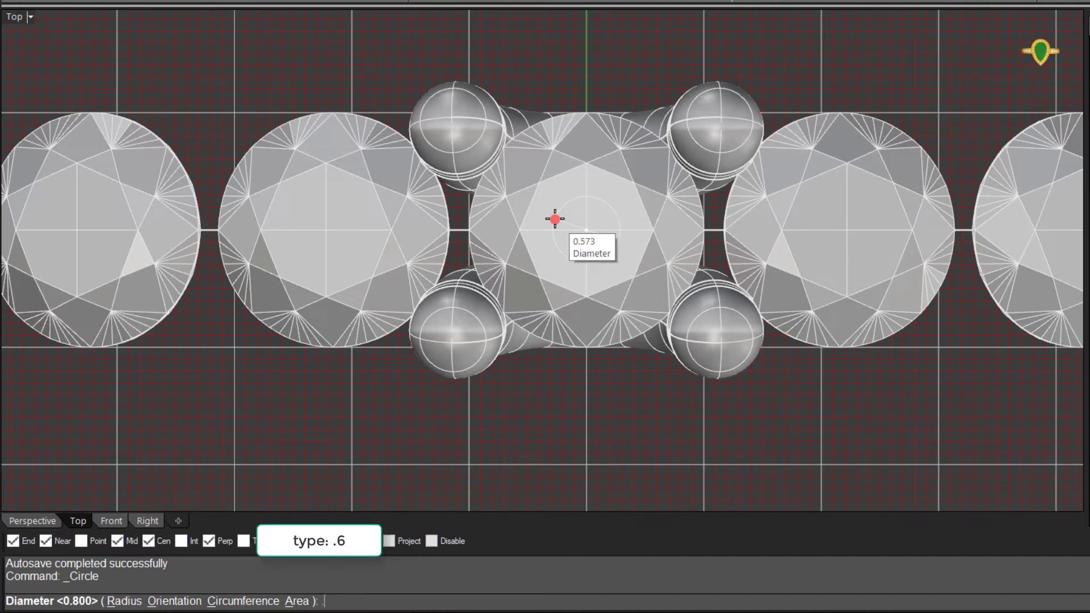
pyautogui.press('Return')
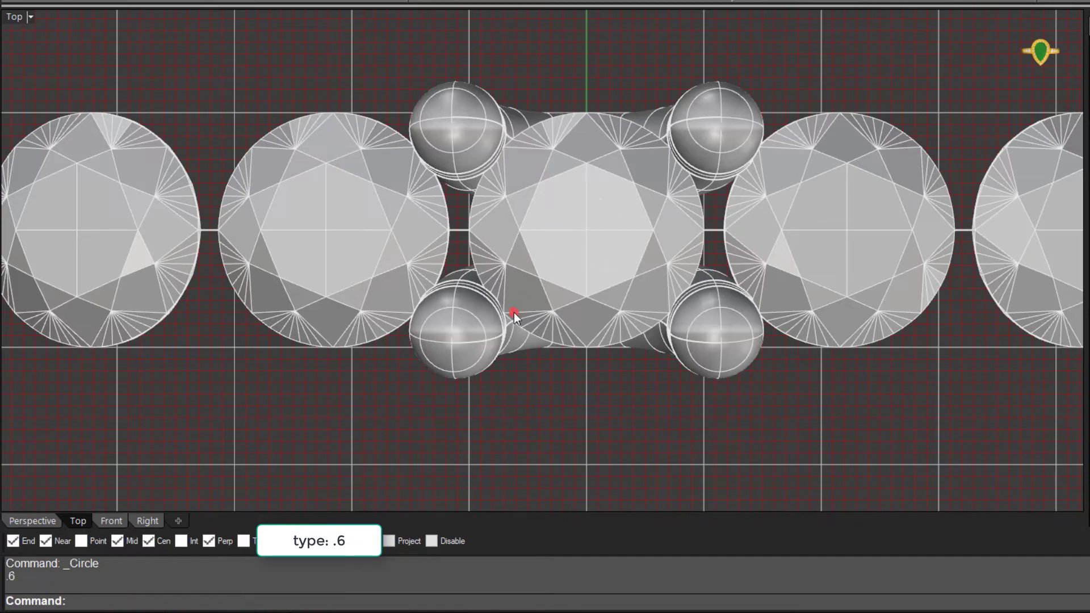
pyautogui.click(43, 520)
pyautogui.moveTo(508, 326)
pyautogui.mouseDown(button='right')
pyautogui.moveTo(519, 309)
pyautogui.moveTo(521, 337)
pyautogui.mouseUp(button='right')
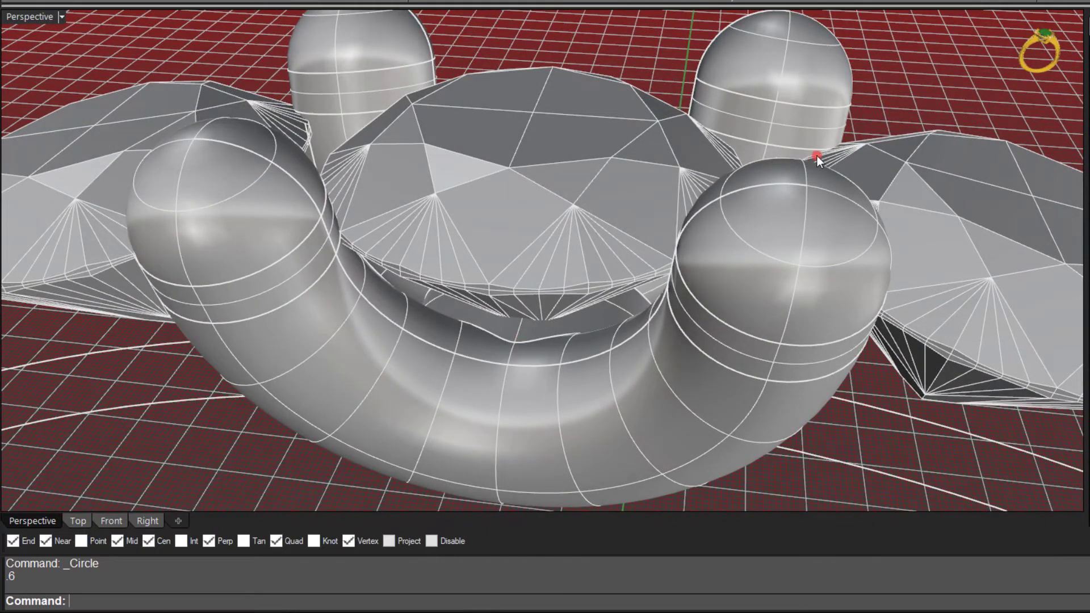
# Select the 0.6 circle in wireframe and drag it down along Z beneath the prong's lower bend
pyautogui.moveTo(969, 34)
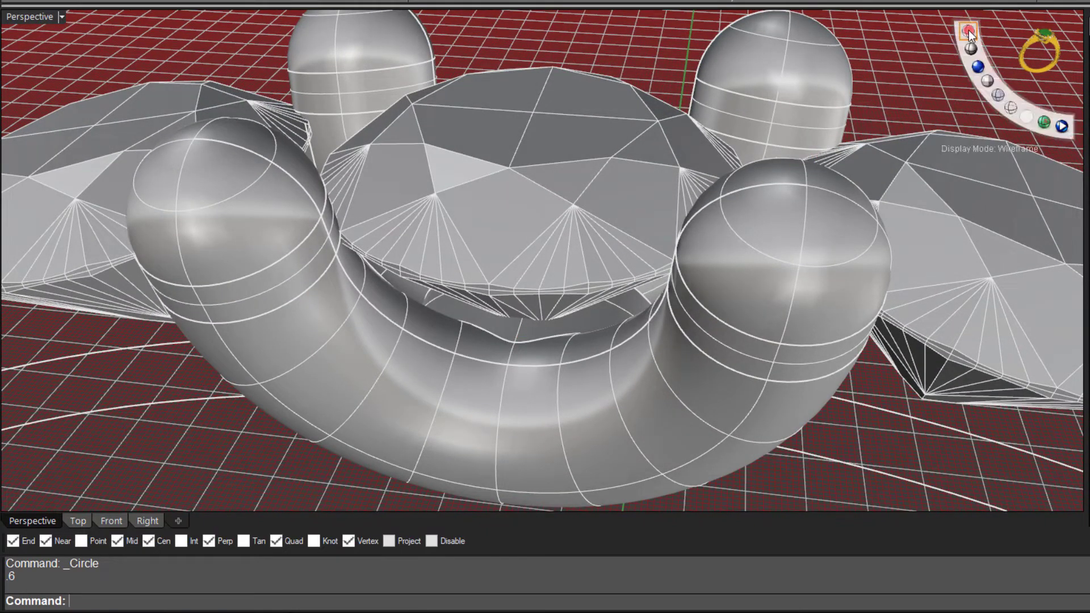
pyautogui.click(968, 33)
pyautogui.moveTo(531, 285); pyautogui.dragTo(486, 334, button='right')
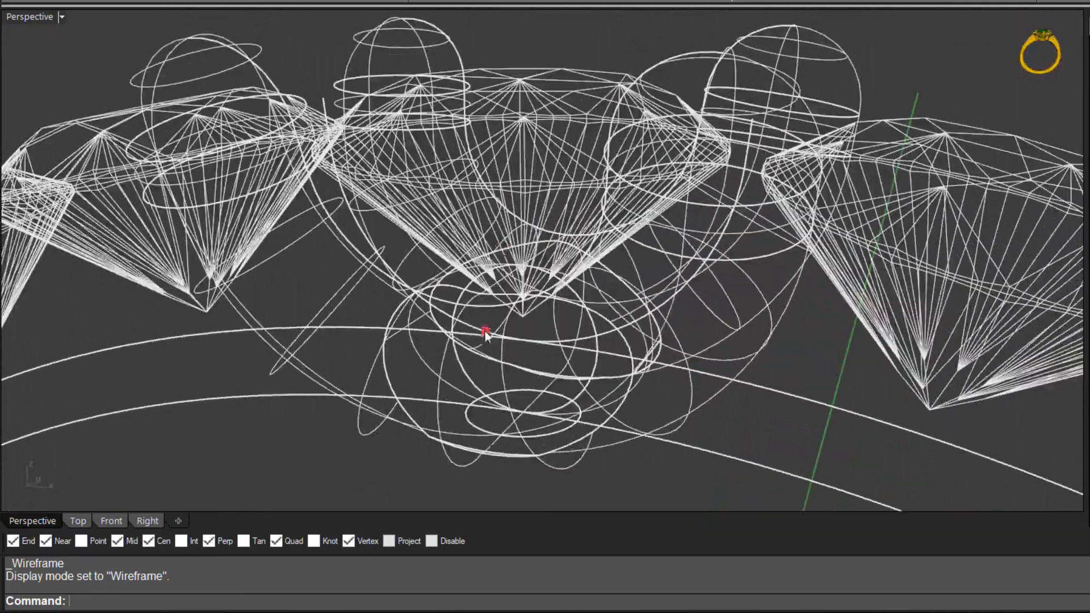
pyautogui.click(469, 425)
pyautogui.moveTo(469, 425); pyautogui.dragTo(511, 307, button='right')
pyautogui.moveTo(984, 74)
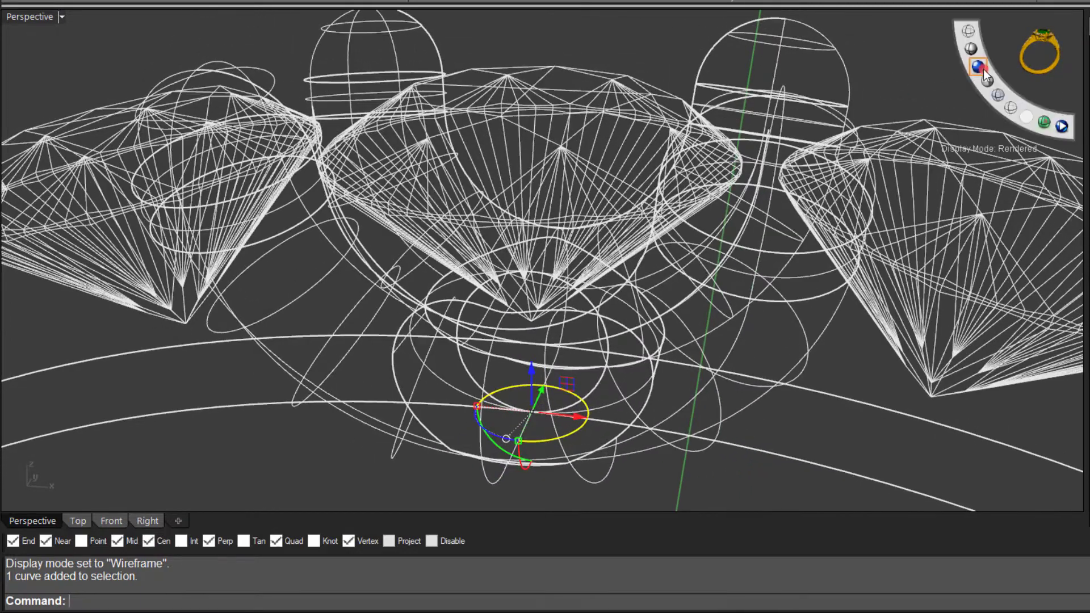
pyautogui.click(973, 52)
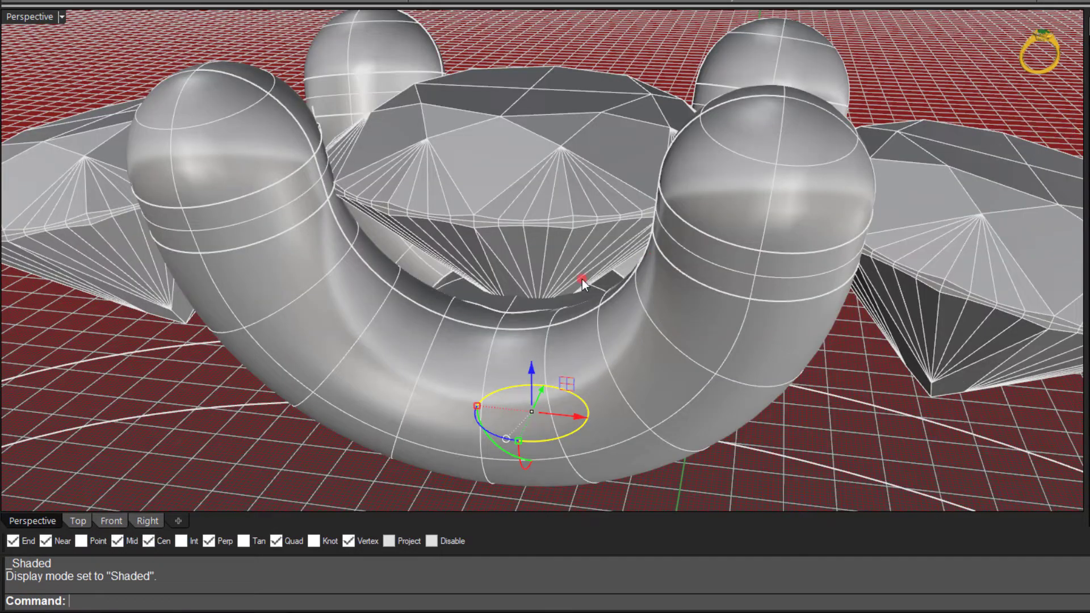
pyautogui.moveTo(582, 280); pyautogui.dragTo(577, 244, button='right')
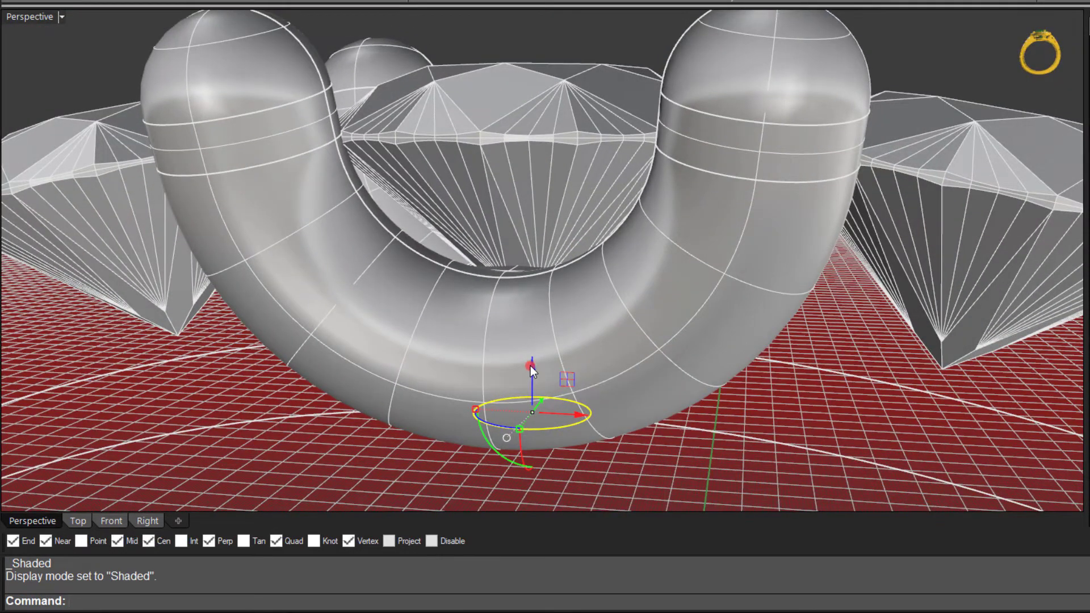
pyautogui.moveTo(531, 370); pyautogui.dragTo(531, 392)
pyautogui.moveTo(531, 392); pyautogui.dragTo(429, 378, button='right')
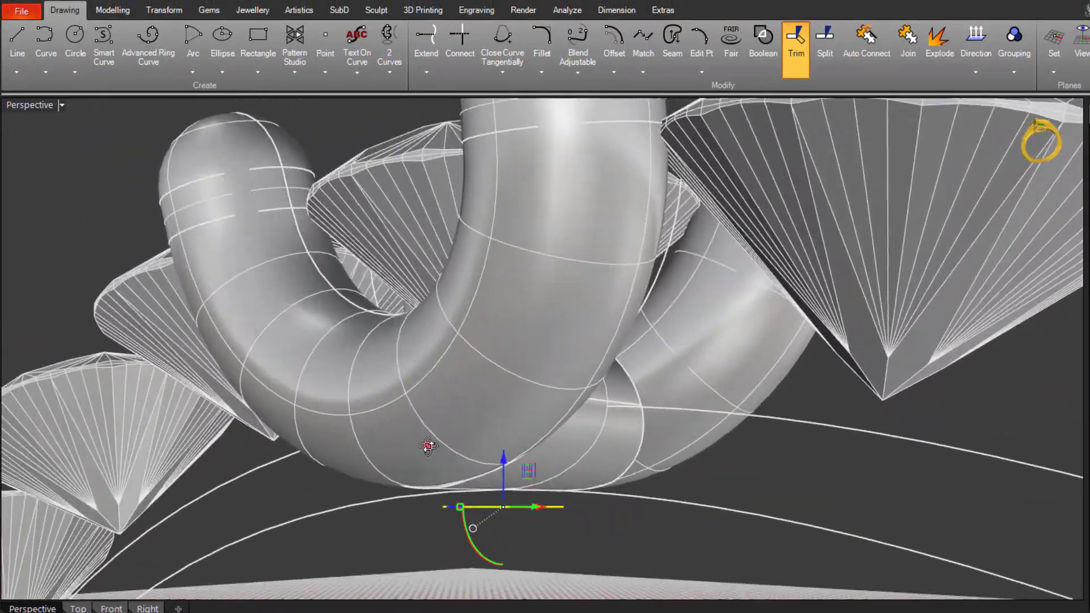
pyautogui.moveTo(429, 447); pyautogui.dragTo(248, 171, button='right')
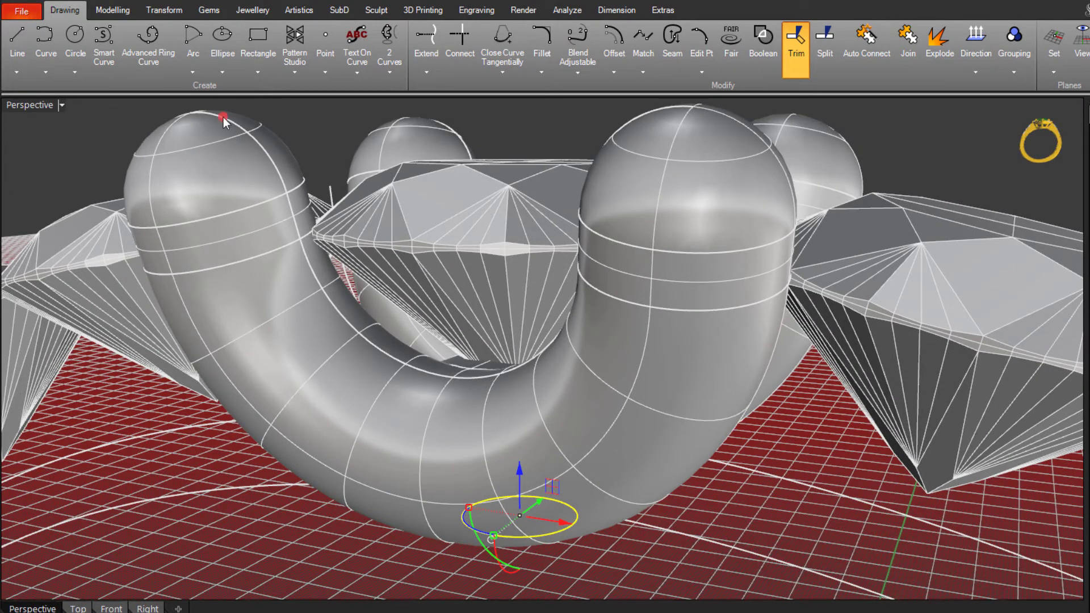
# Extrude the 0.6 circle upward into a rod ending at the centre gem's vertex
pyautogui.click(105, 11)
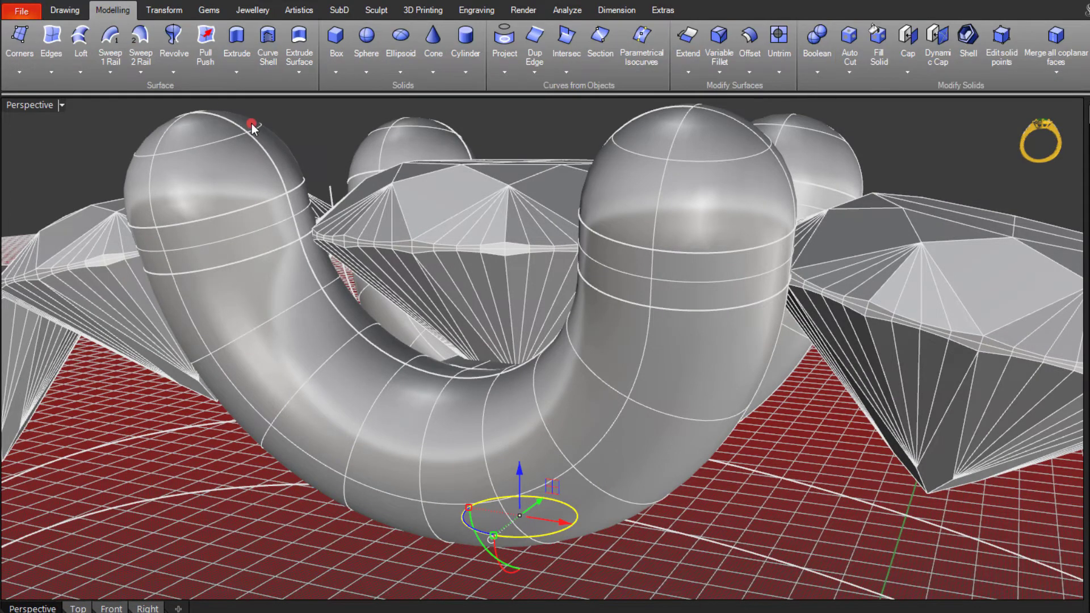
pyautogui.click(237, 59)
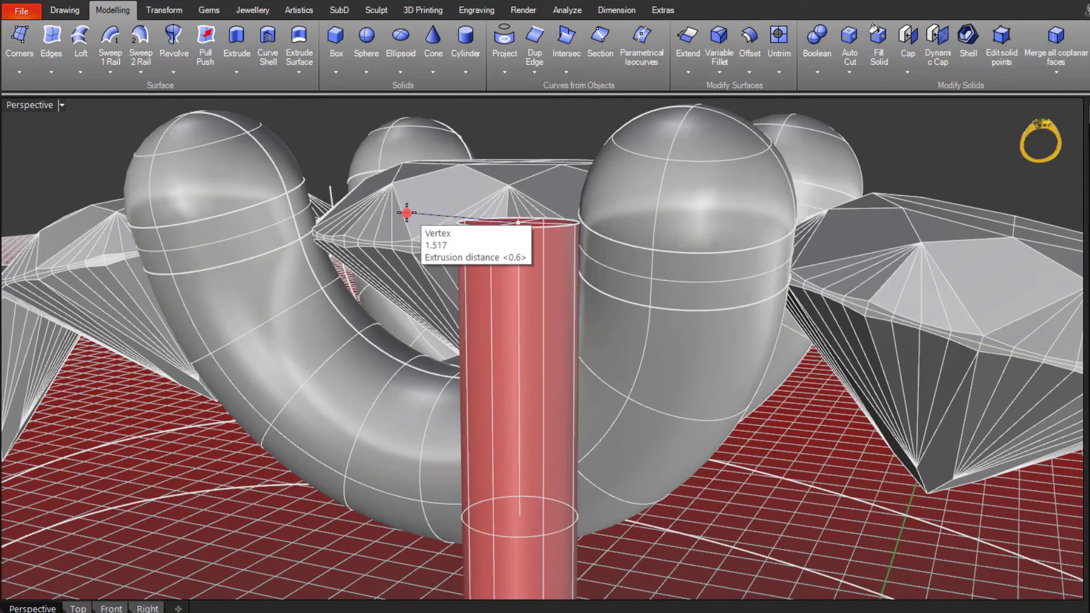
pyautogui.scroll(-3, 401, 216)
pyautogui.moveTo(397, 223); pyautogui.dragTo(426, 206, button='right')
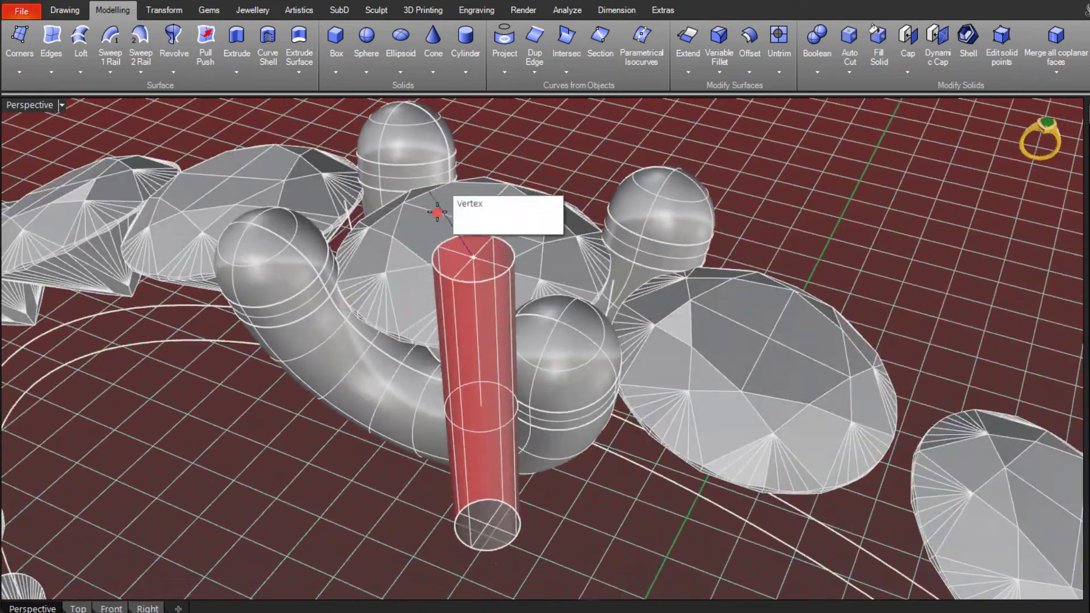
pyautogui.click(426, 238)
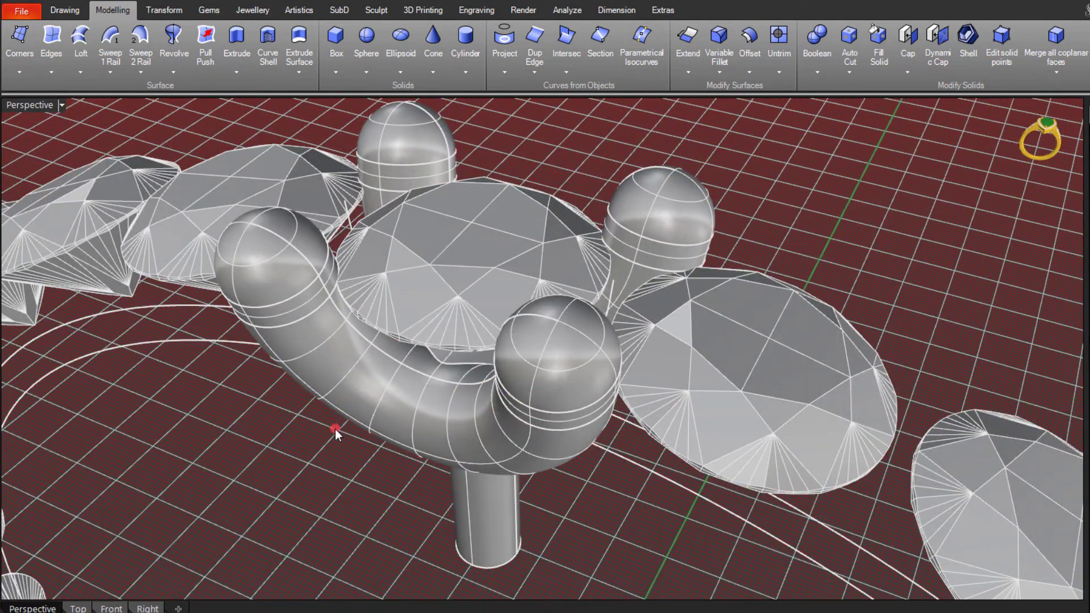
pyautogui.moveTo(335, 433); pyautogui.dragTo(402, 357, button='right')
# Boolean-difference the rod from the U-prong to cut a hole through its base
pyautogui.click(413, 357)
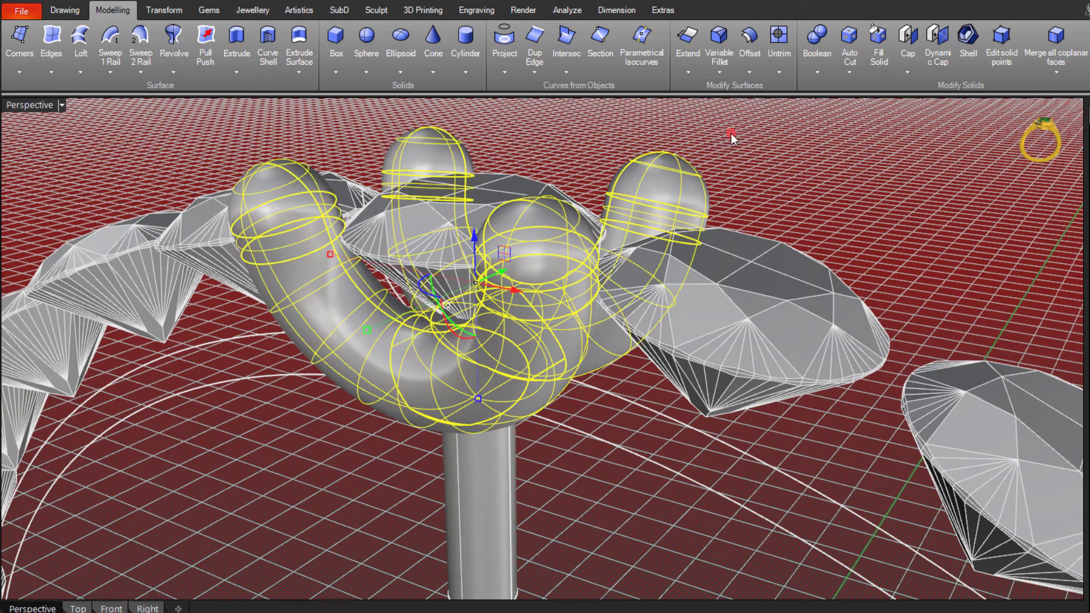
pyautogui.click(829, 75)
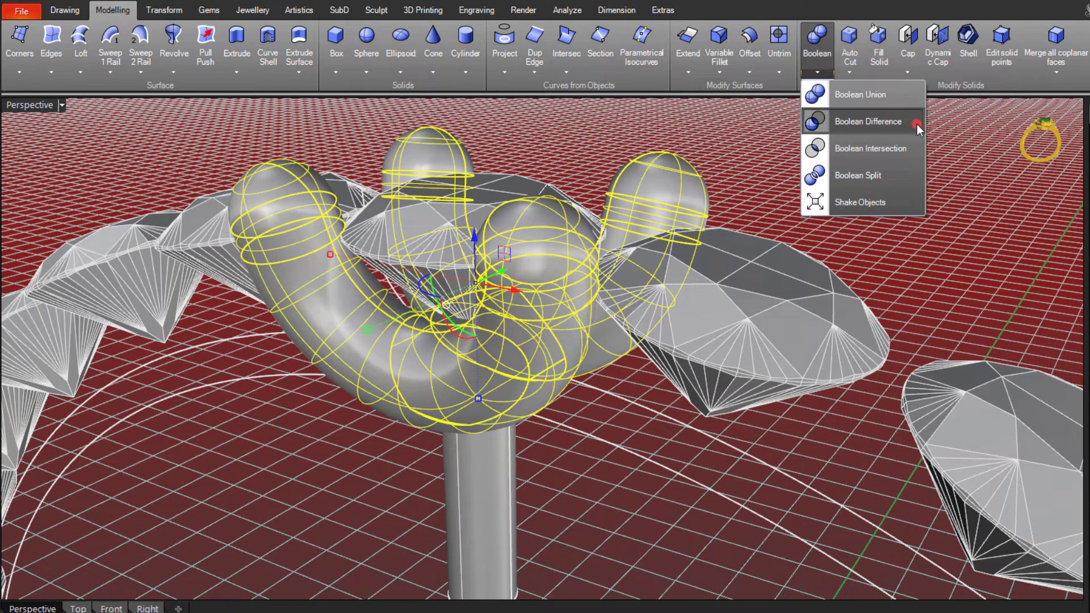
pyautogui.click(914, 124)
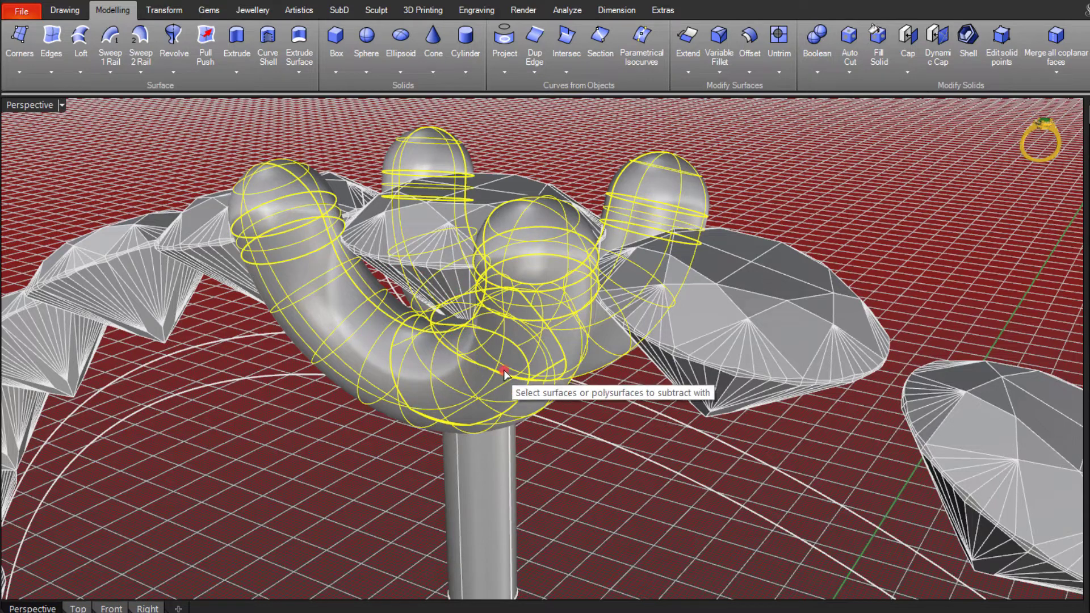
pyautogui.click(480, 475)
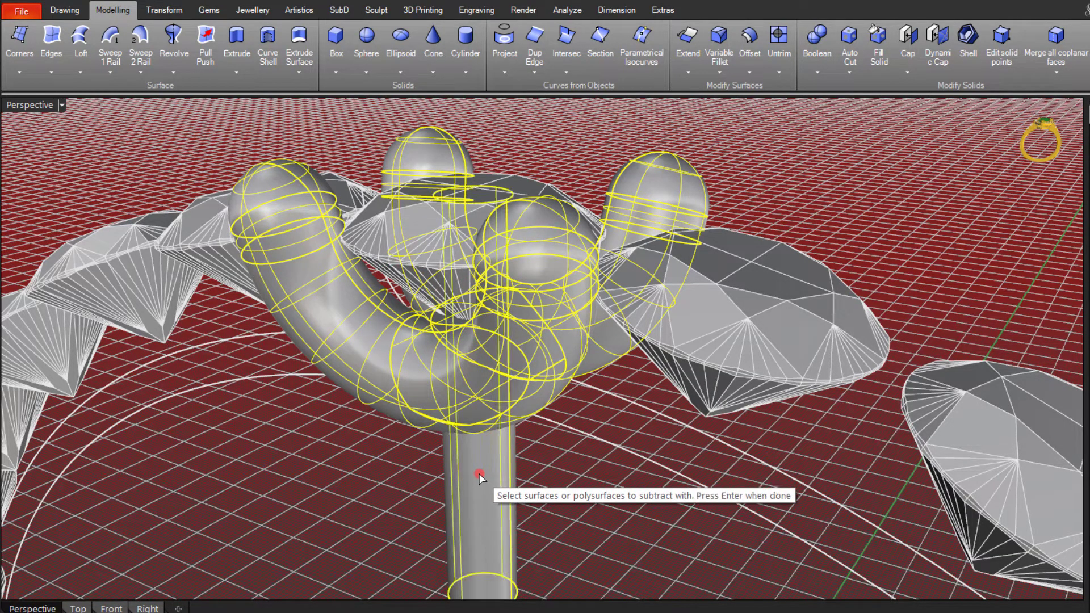
pyautogui.press('Return')
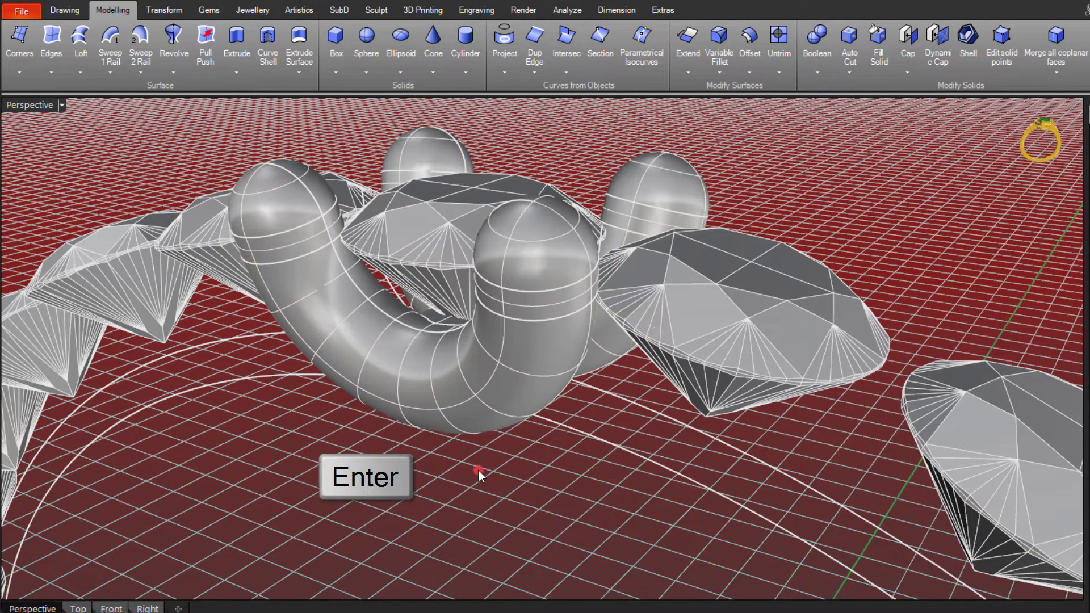
pyautogui.moveTo(479, 468); pyautogui.dragTo(526, 482, button='right')
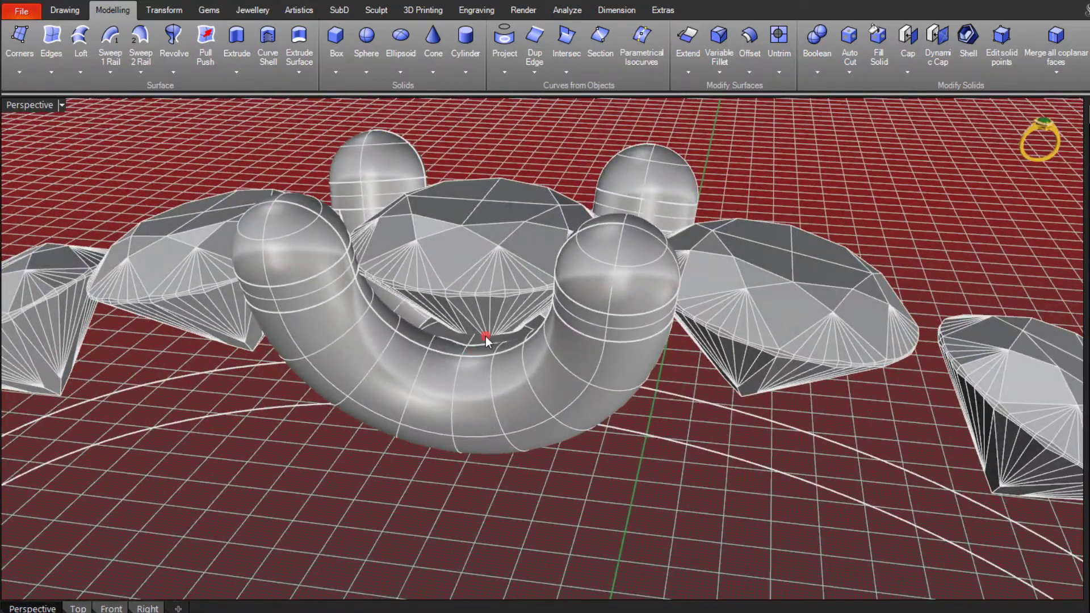
pyautogui.scroll(4, 486, 339)
pyautogui.scroll(-2, 487, 358)
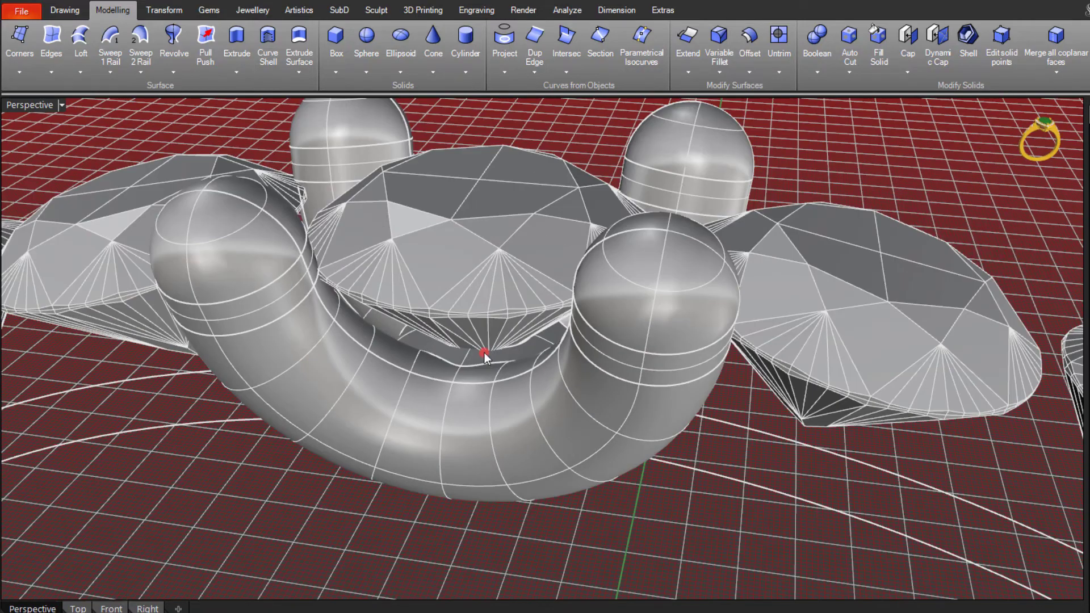
pyautogui.moveTo(484, 355); pyautogui.dragTo(492, 331, button='right')
pyautogui.scroll(-1, 487, 334)
pyautogui.scroll(6, 492, 335)
pyautogui.scroll(-5, 494, 341)
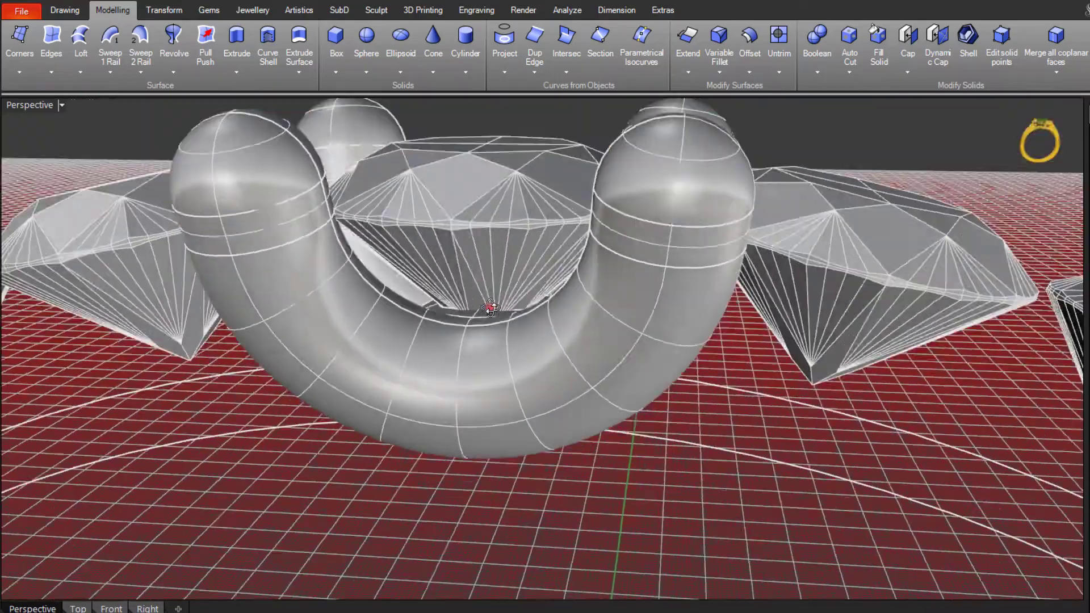
pyautogui.moveTo(494, 341); pyautogui.dragTo(476, 416, button='right')
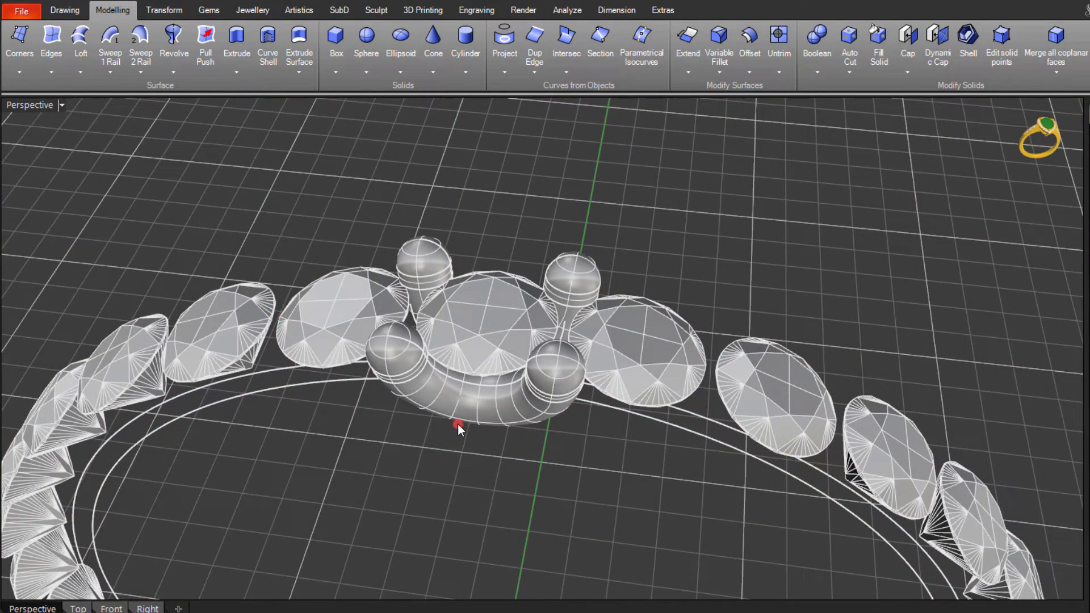
# Select all 30 diamonds and assign them to the Gems 1 layer
pyautogui.click(491, 312)
pyautogui.rightClick(491, 315)
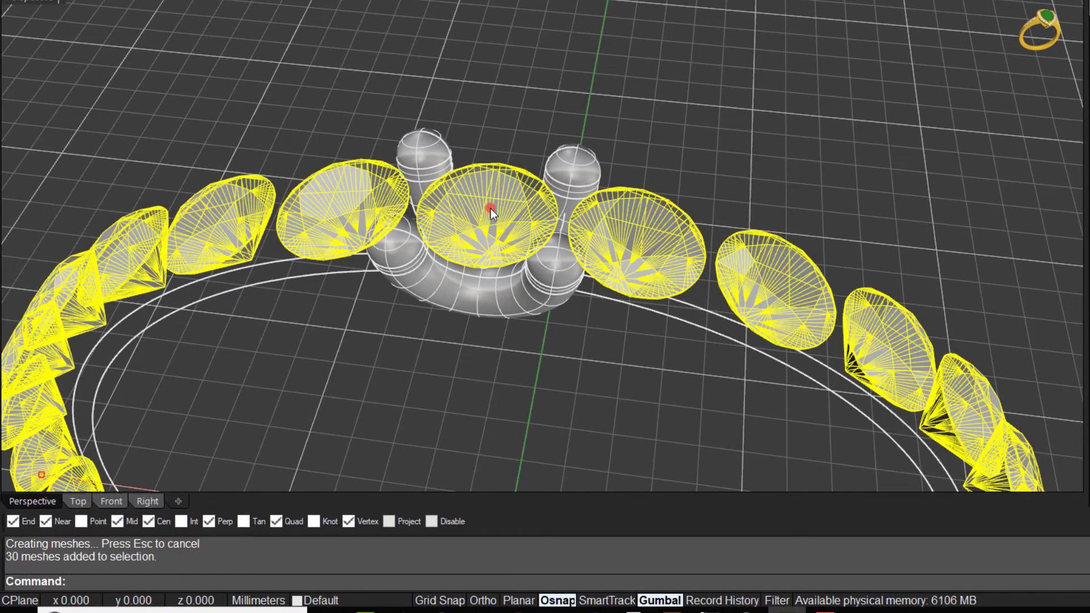
pyautogui.click(378, 601)
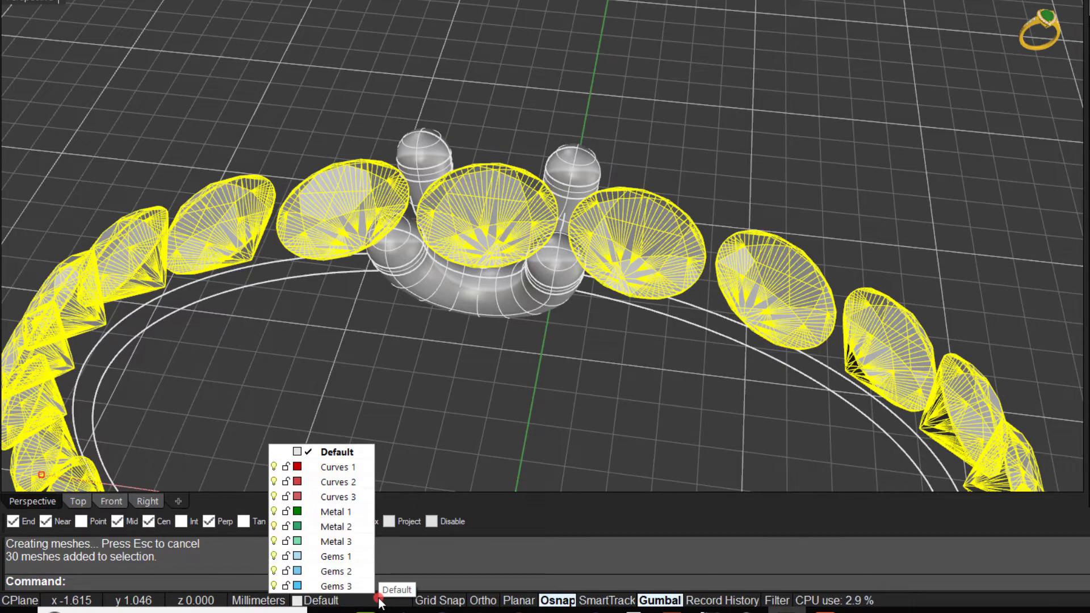
pyautogui.click(335, 558)
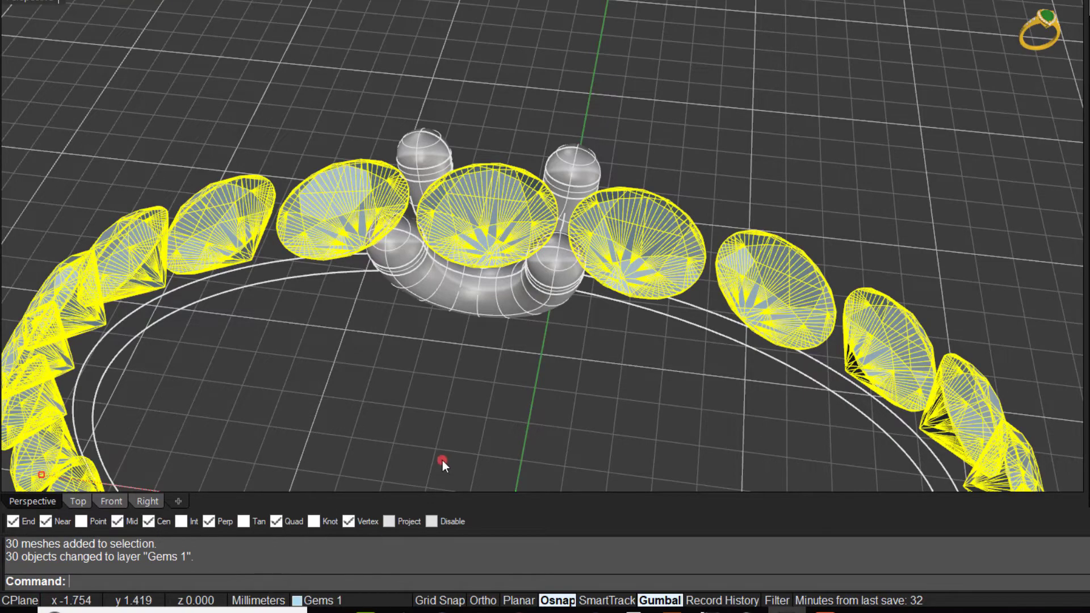
pyautogui.click(462, 438)
pyautogui.moveTo(472, 394); pyautogui.dragTo(490, 322, button='right')
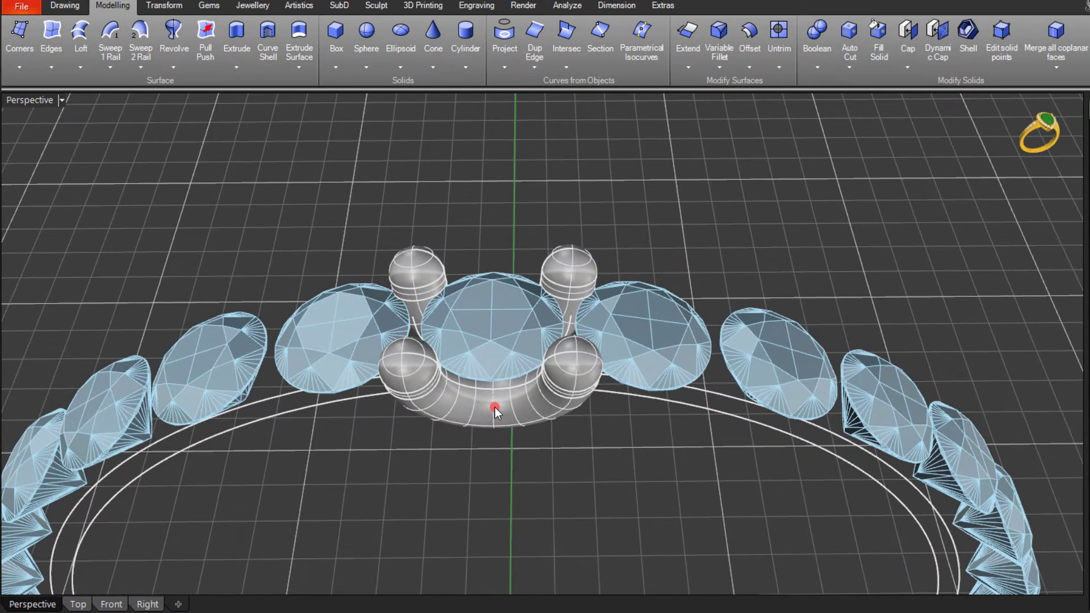
pyautogui.click(490, 275)
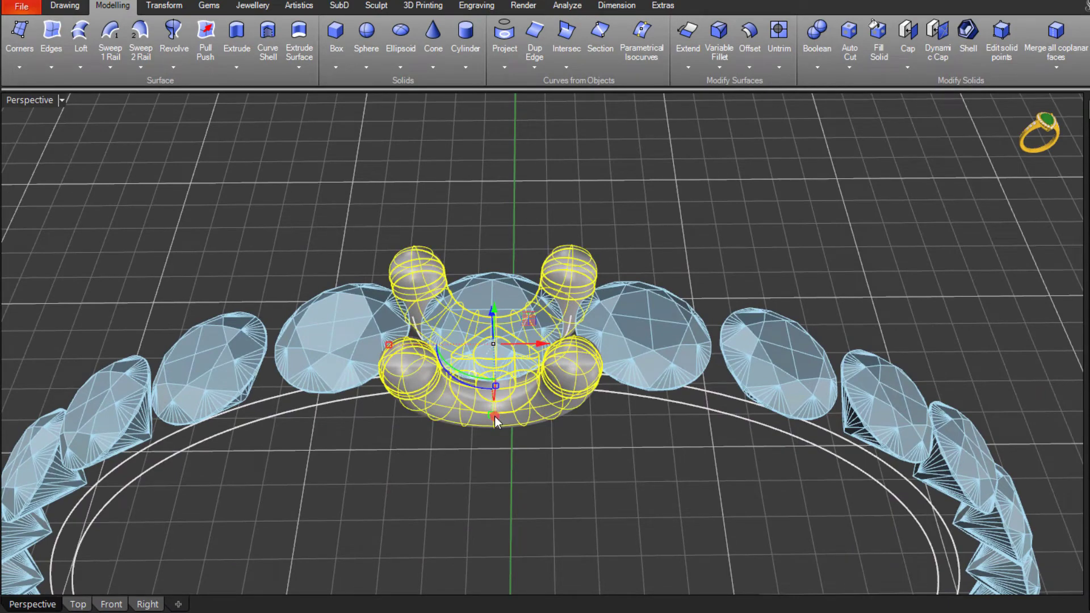
# In Front view, polar-array the U-prong setting 30 times through 360°
pyautogui.click(112, 605)
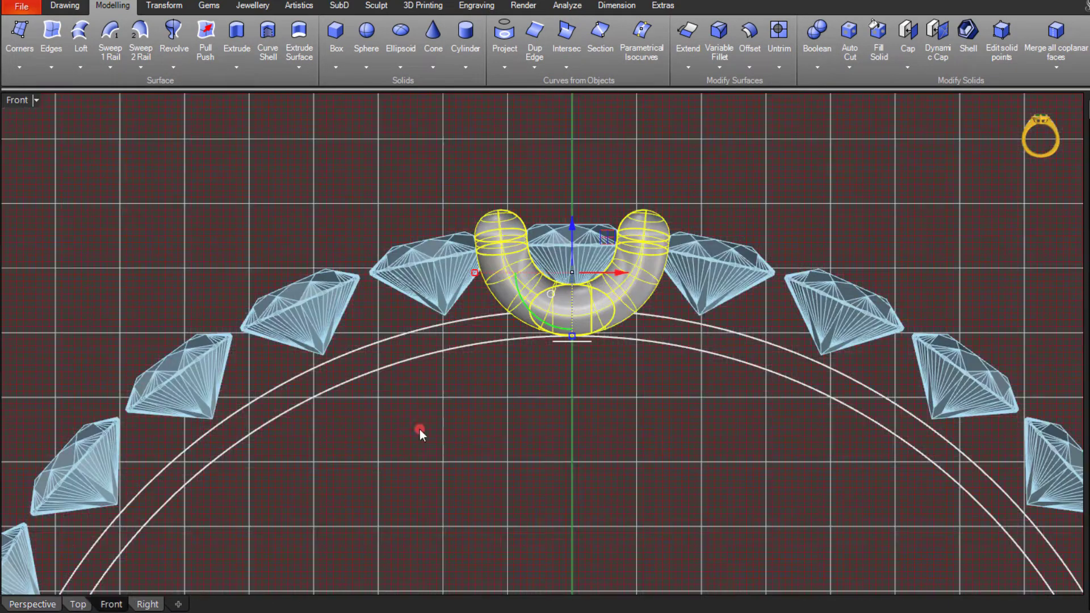
pyautogui.scroll(-5, 560, 363)
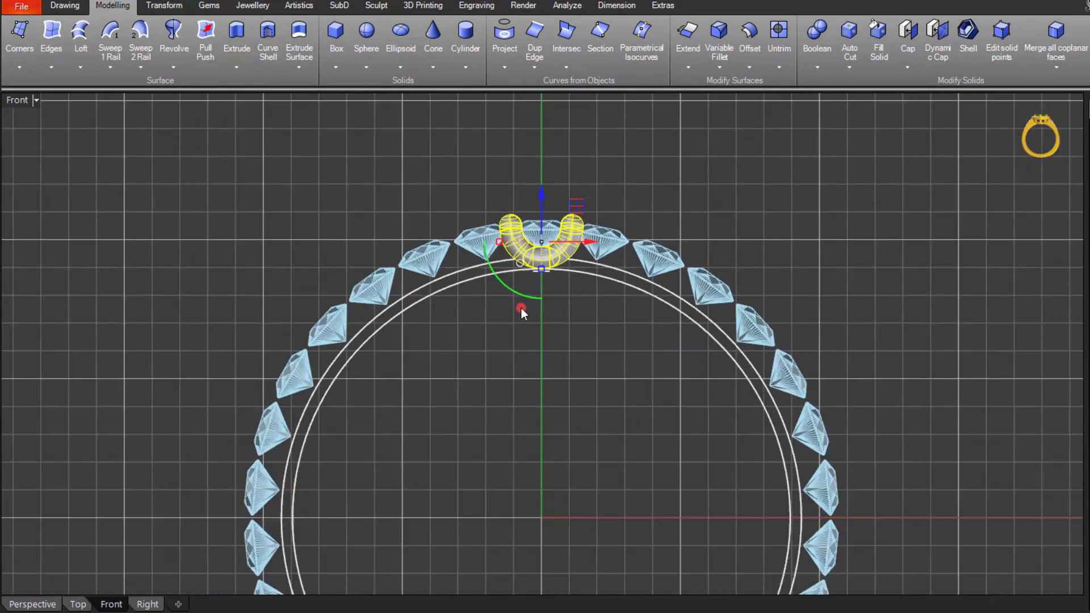
pyautogui.press('Down')
pyautogui.press('Down')
pyautogui.press('Down')
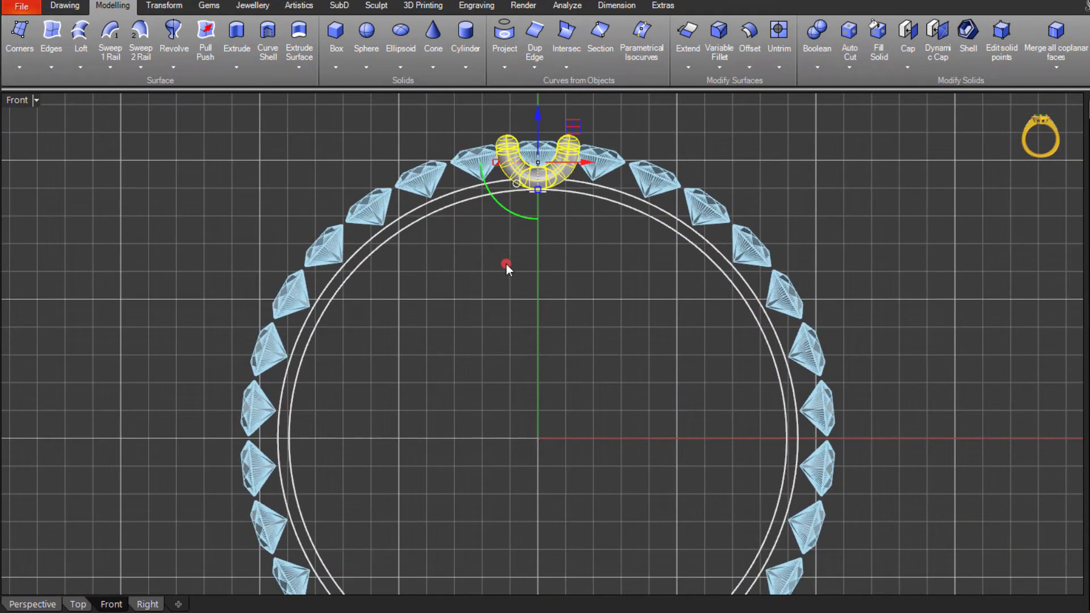
pyautogui.click(171, 6)
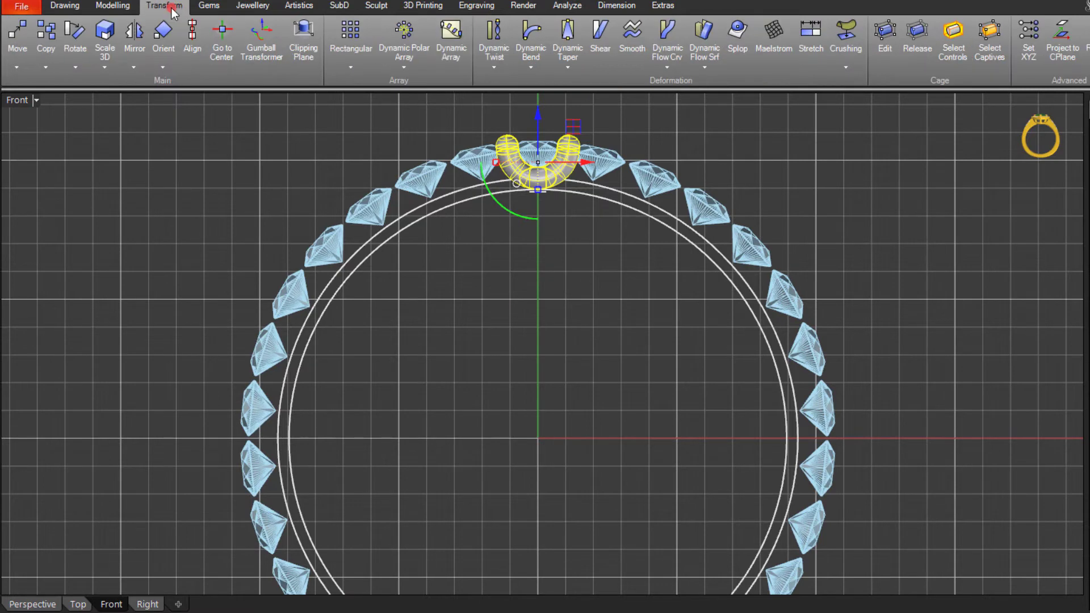
pyautogui.click(400, 45)
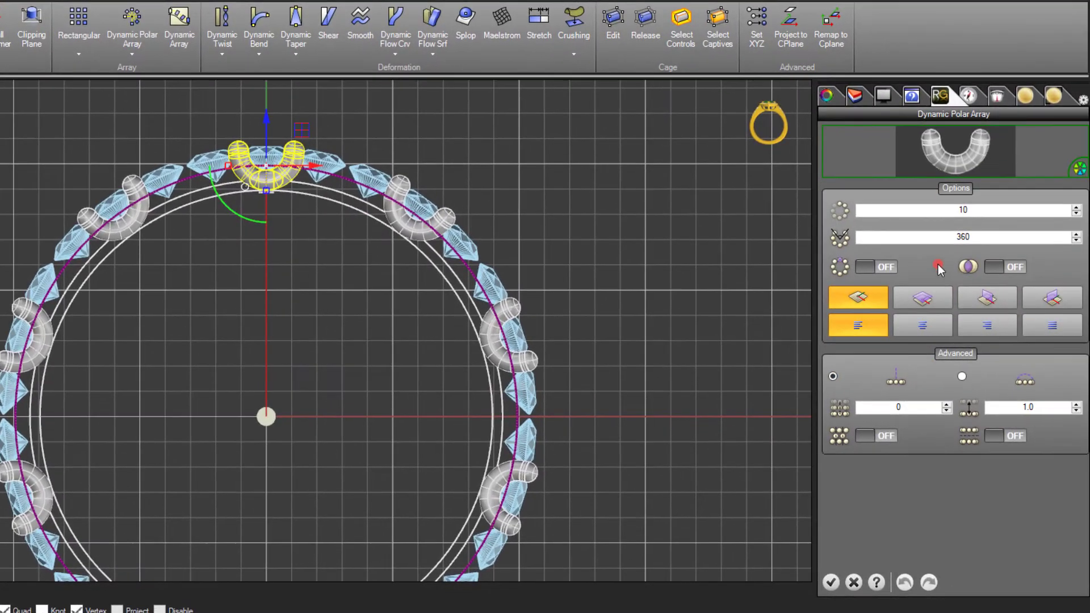
pyautogui.doubleClick(972, 210)
pyautogui.write('30')
pyautogui.press('Return')
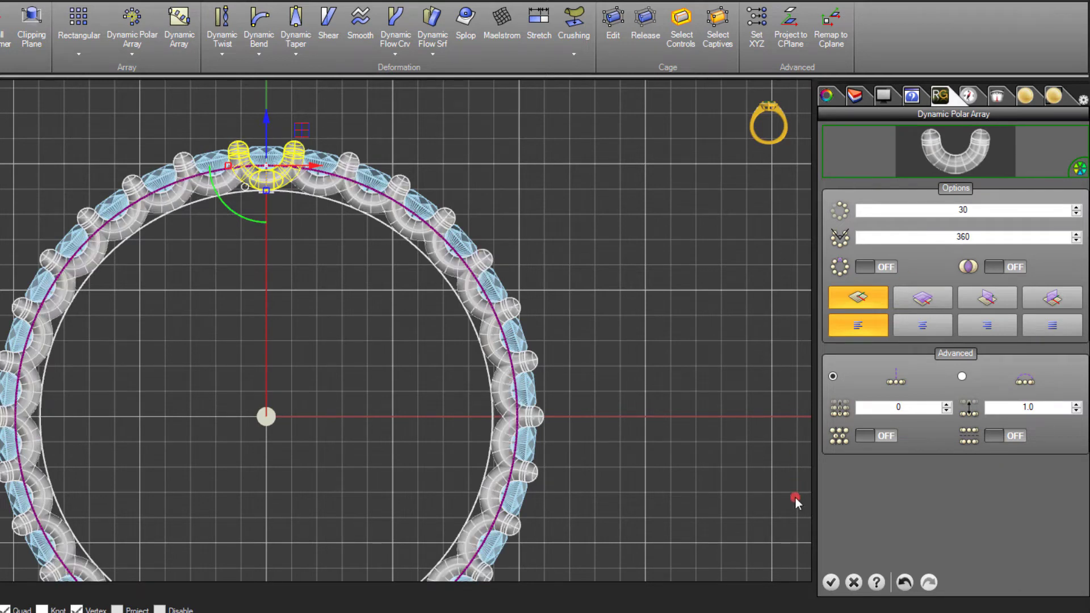
pyautogui.click(831, 582)
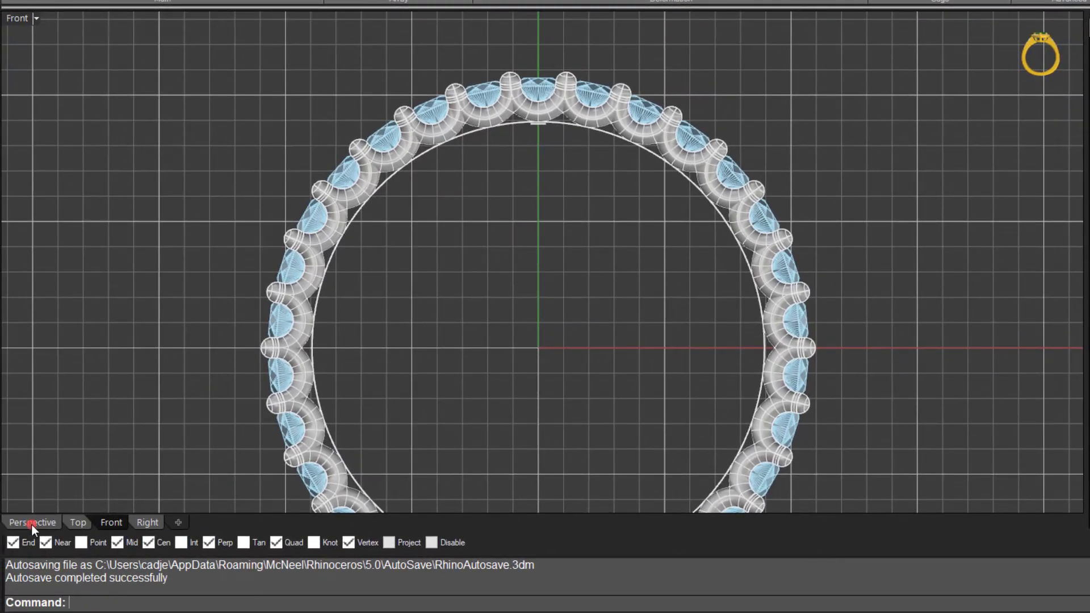
# Orbit and zoom the Perspective view to inspect the 30 arrayed prongs around the band
pyautogui.click(32, 525)
pyautogui.scroll(5, 473, 291)
pyautogui.moveTo(472, 291); pyautogui.dragTo(429, 121, button='right')
pyautogui.scroll(5, 429, 95)
pyautogui.scroll(-8, 430, 95)
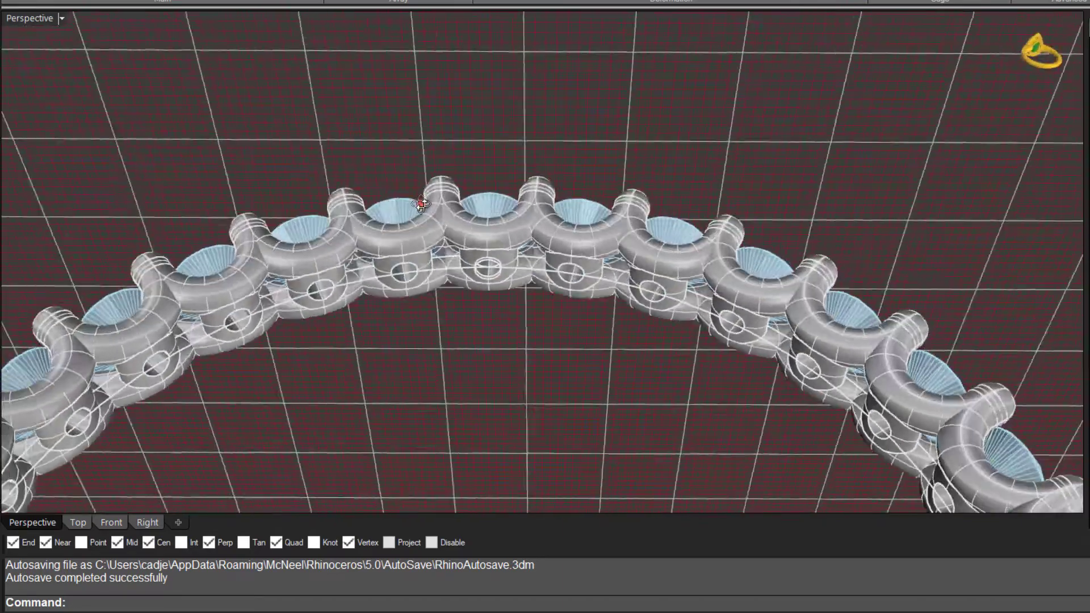
pyautogui.moveTo(434, 385); pyautogui.dragTo(504, 362, button='right')
pyautogui.scroll(4, 481, 307)
pyautogui.scroll(-5, 480, 308)
pyautogui.scroll(-3, 503, 367)
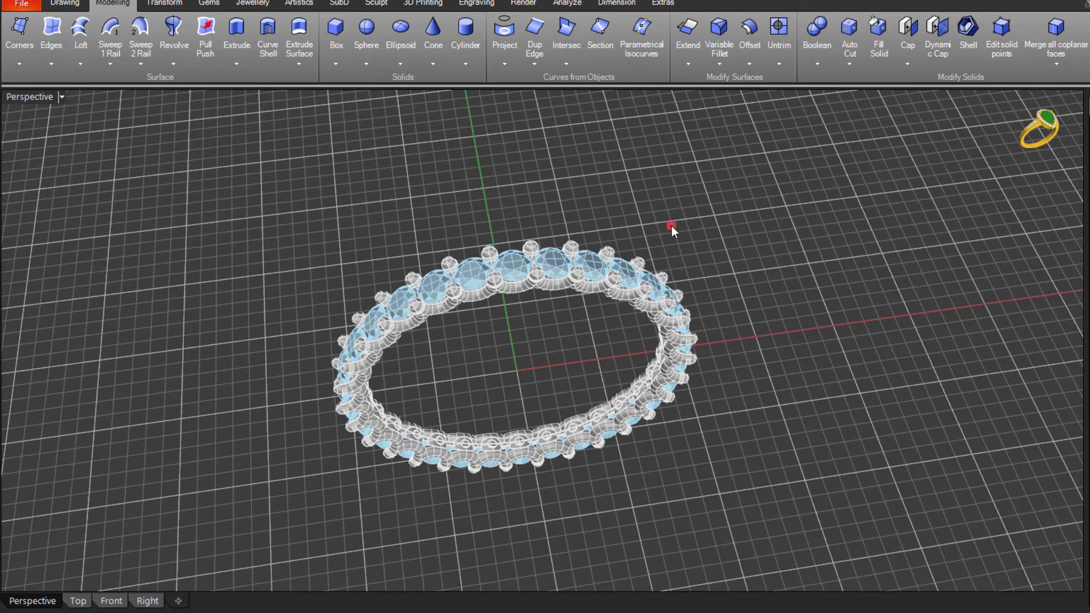
# Boolean-union all the prong settings around the eternity band into one solid
pyautogui.click(830, 67)
pyautogui.click(832, 87)
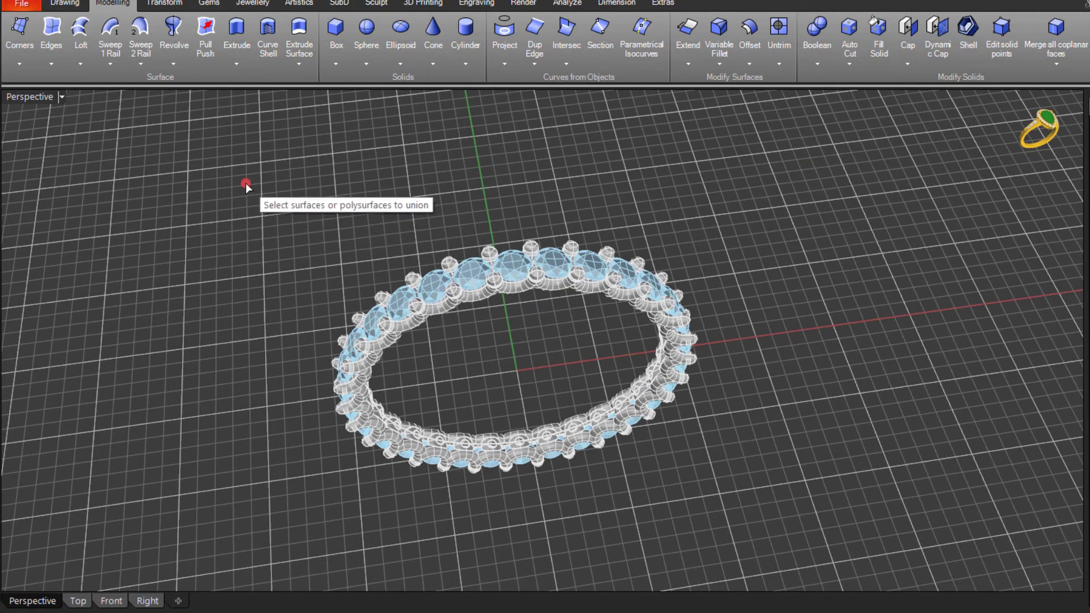
pyautogui.moveTo(246, 183); pyautogui.dragTo(761, 548)
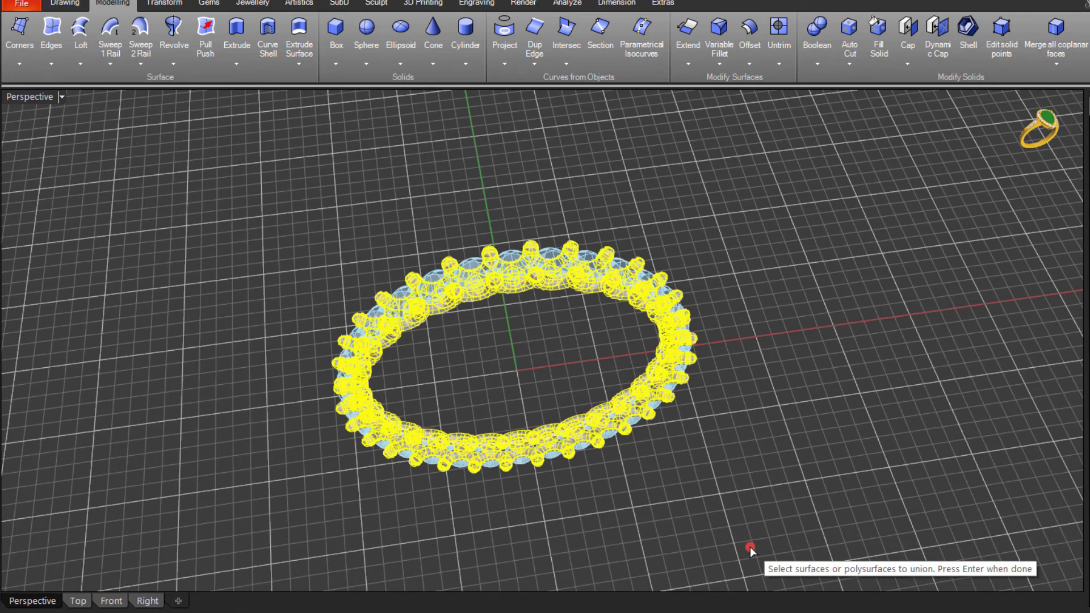
pyautogui.press('Return')
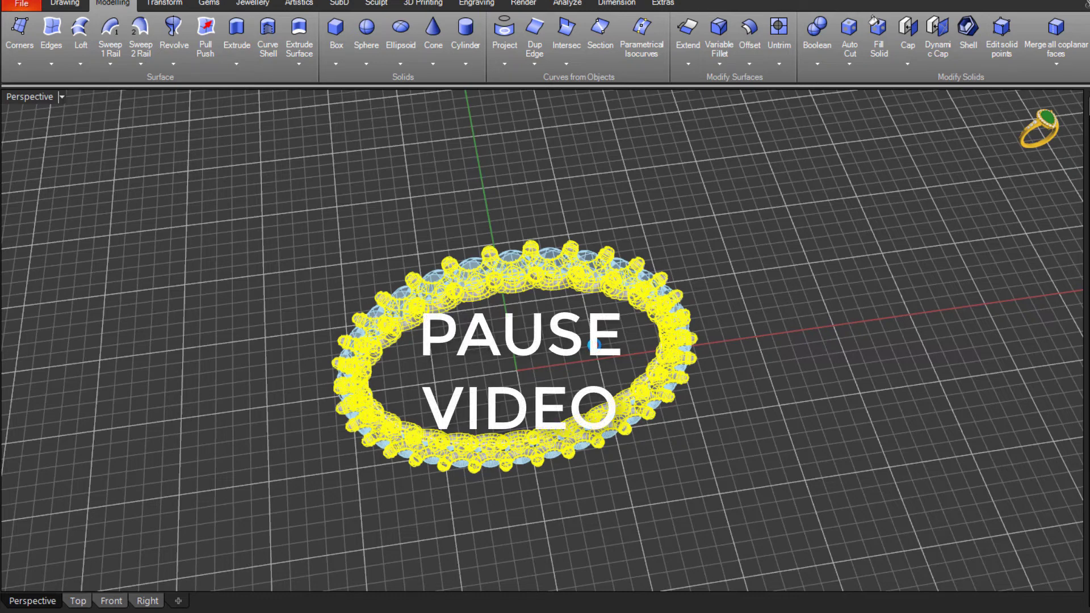
pyautogui.press('Escape')
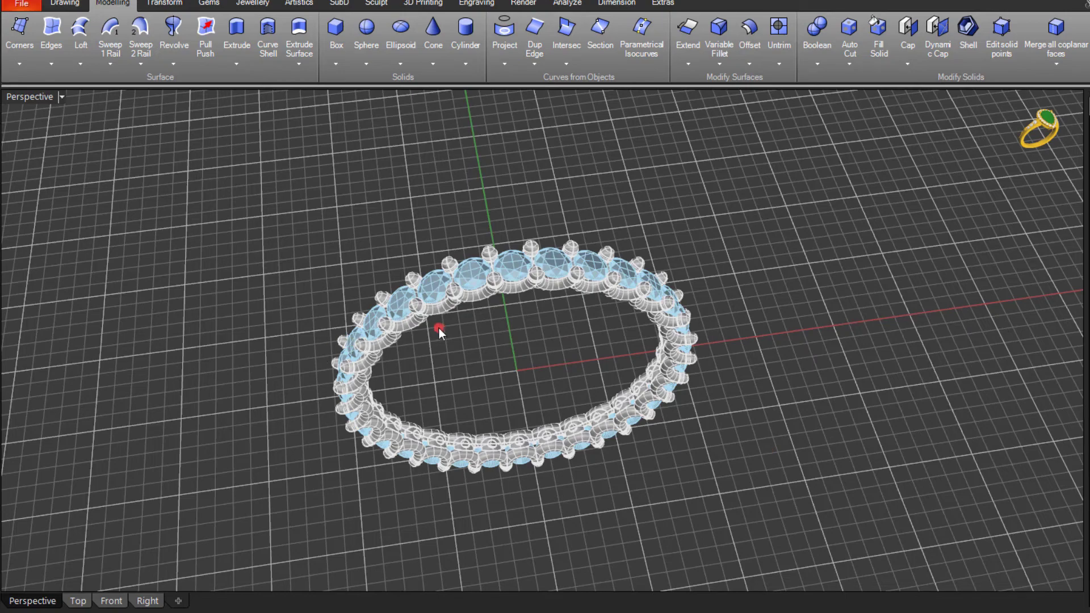
# Zoom in and select the prong settings to confirm they form one unioned solid
pyautogui.scroll(2, 442, 332)
pyautogui.scroll(4, 441, 332)
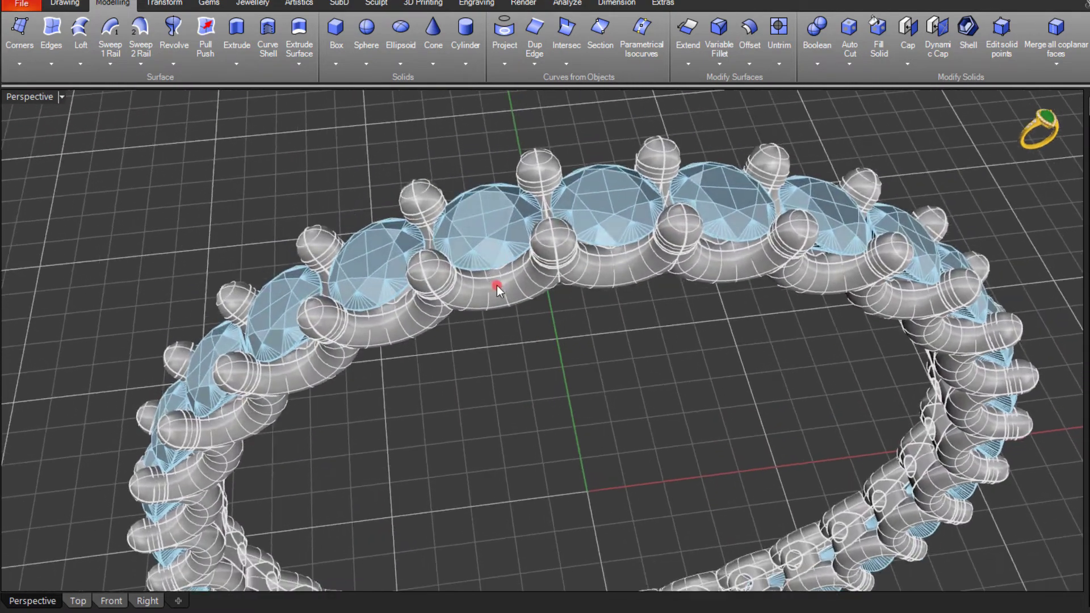
pyautogui.click(539, 291)
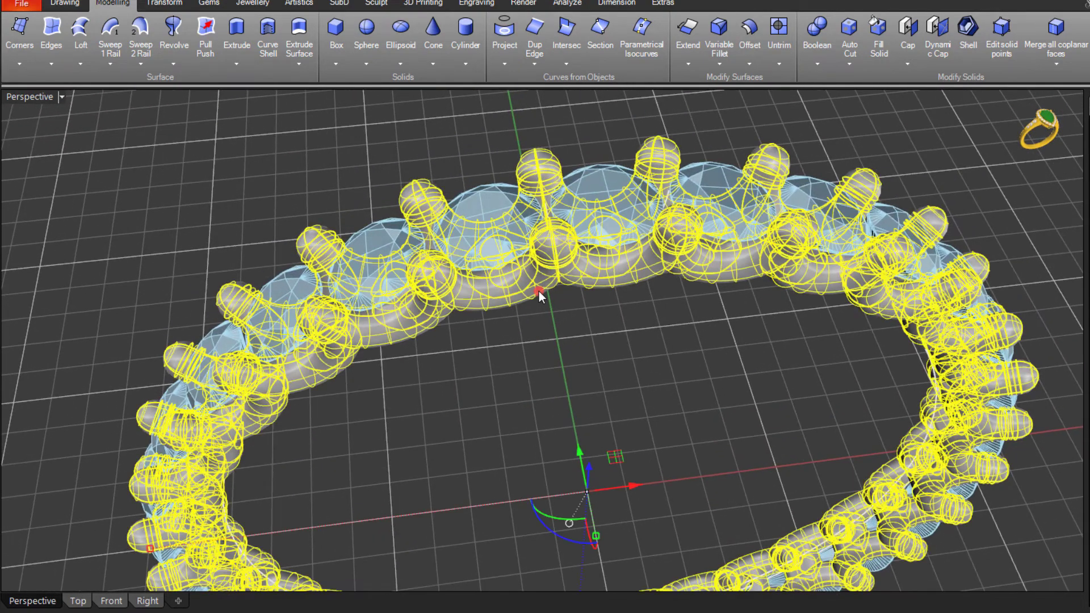
pyautogui.click(582, 336)
pyautogui.scroll(-2, 583, 336)
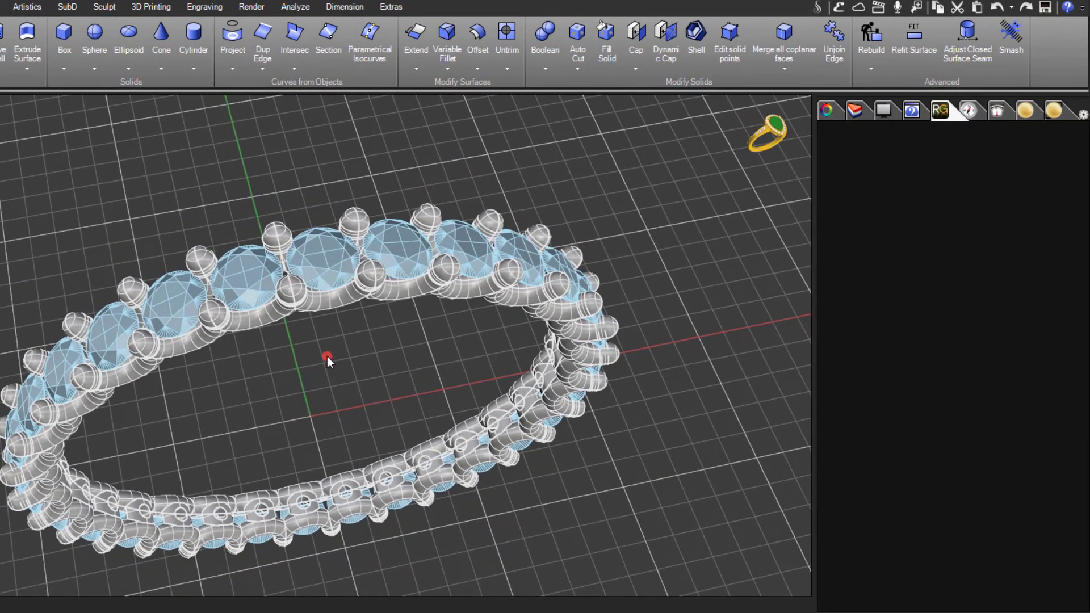
# List the ring's estimated gram weight per metal alloy, then orbit to face it front-on
pyautogui.click(998, 115)
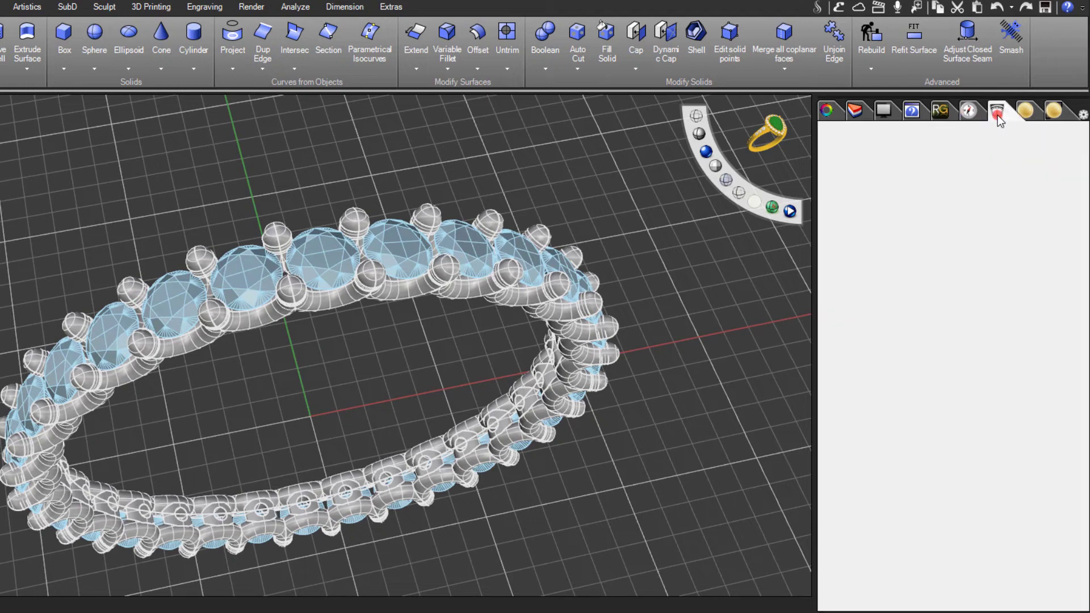
pyautogui.click(536, 413)
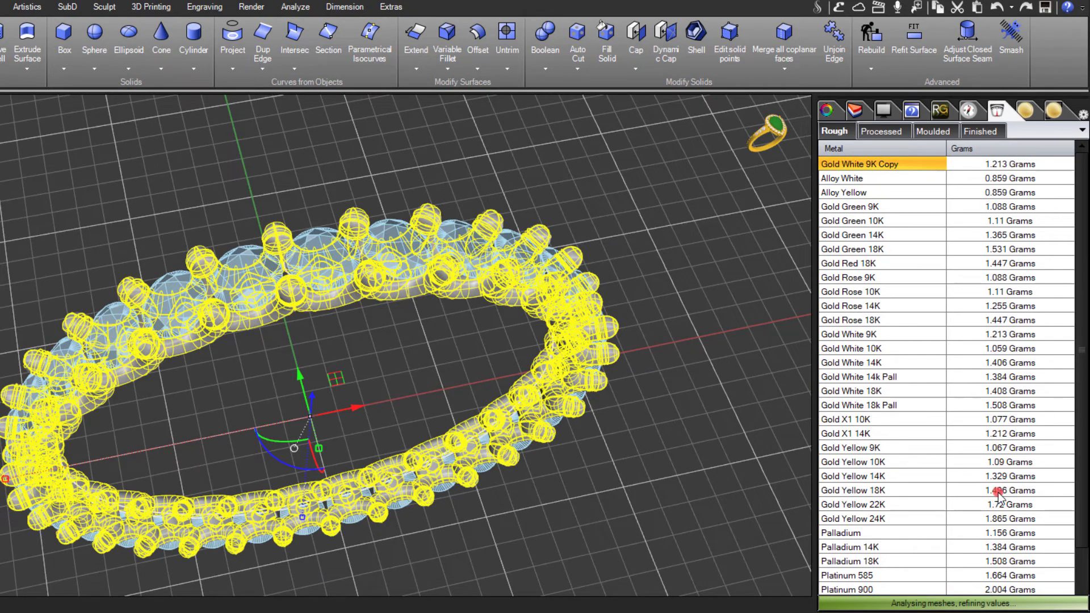
pyautogui.click(730, 483)
pyautogui.moveTo(538, 433); pyautogui.dragTo(680, 162, button='right')
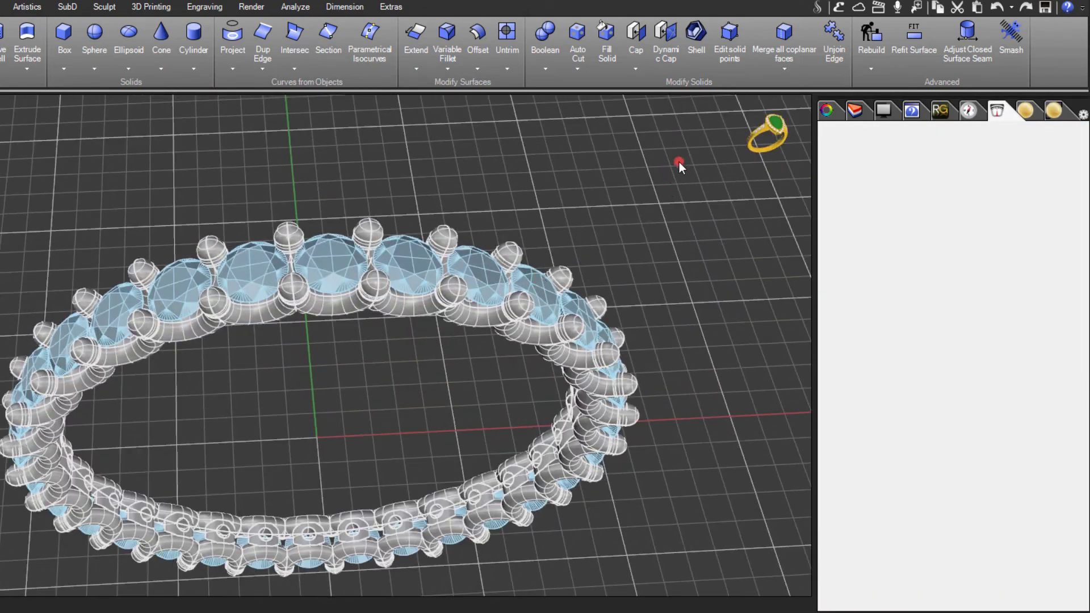
# Show the viewport rendered and apply yellow 18K gold to the ring's prong settings
pyautogui.moveTo(767, 134)
pyautogui.click(708, 151)
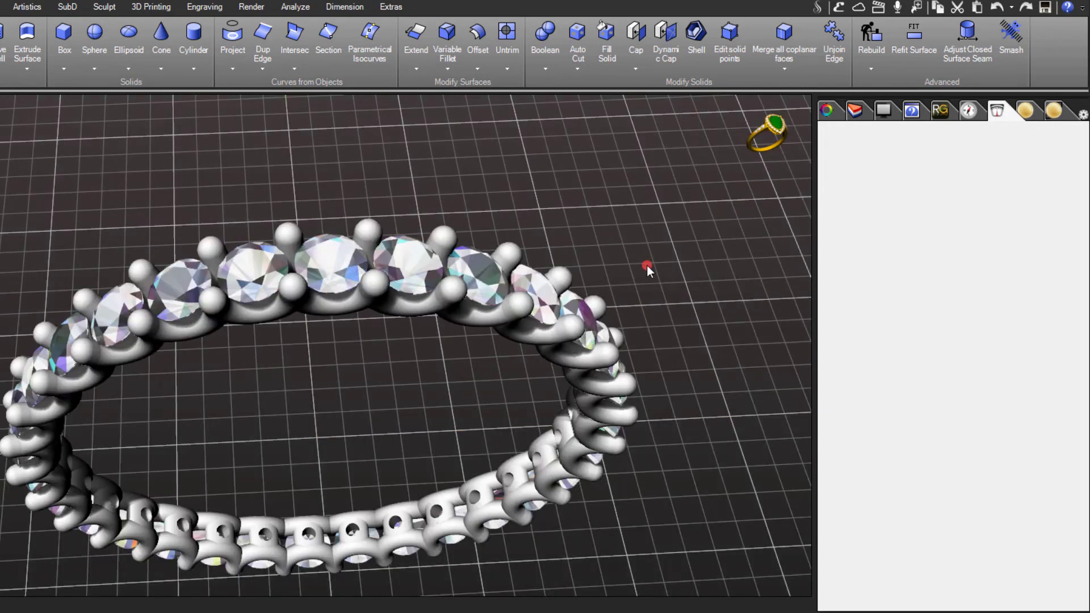
pyautogui.click(1026, 111)
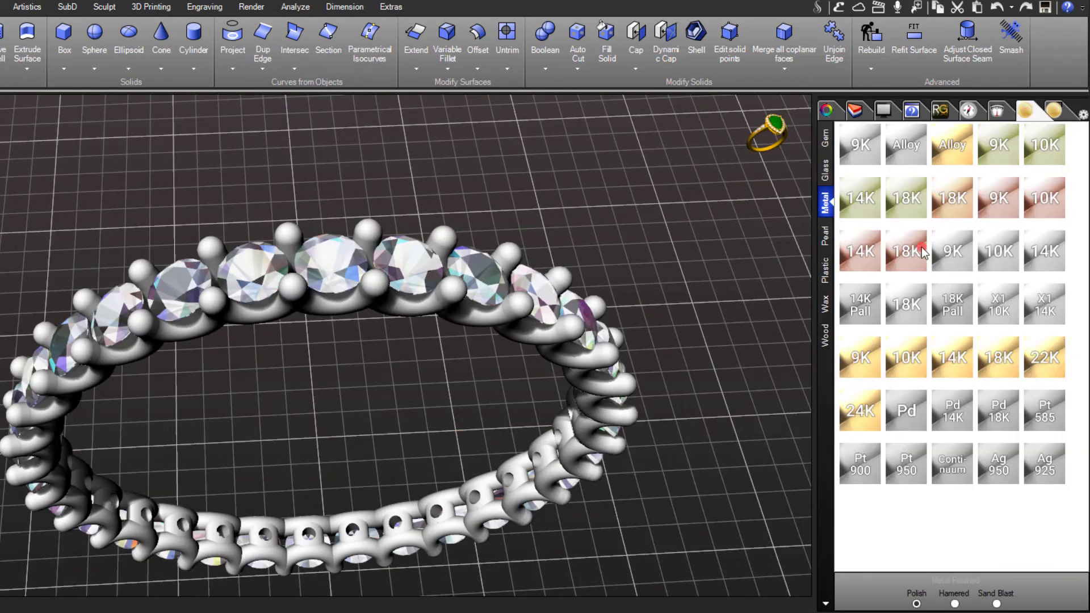
pyautogui.moveTo(1000, 359); pyautogui.dragTo(629, 364)
pyautogui.moveTo(390, 389); pyautogui.dragTo(348, 409, button='right')
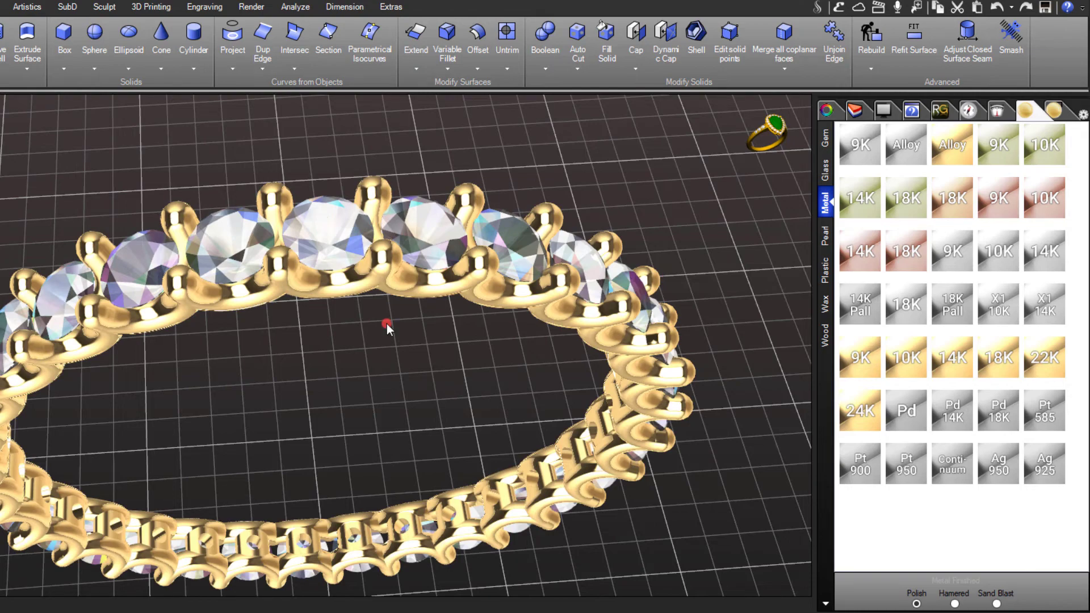
pyautogui.moveTo(384, 324); pyautogui.dragTo(309, 168, button='right')
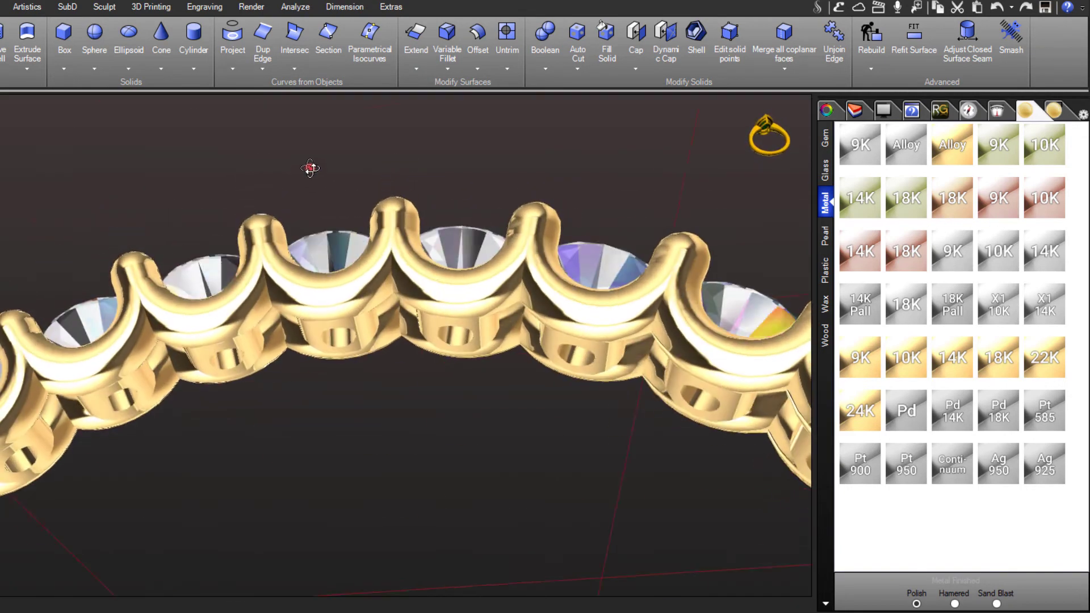
pyautogui.scroll(5, 331, 304)
pyautogui.moveTo(331, 305); pyautogui.dragTo(375, 514, button='right')
pyautogui.scroll(-3, 375, 427)
pyautogui.moveTo(313, 430); pyautogui.dragTo(302, 378, button='right')
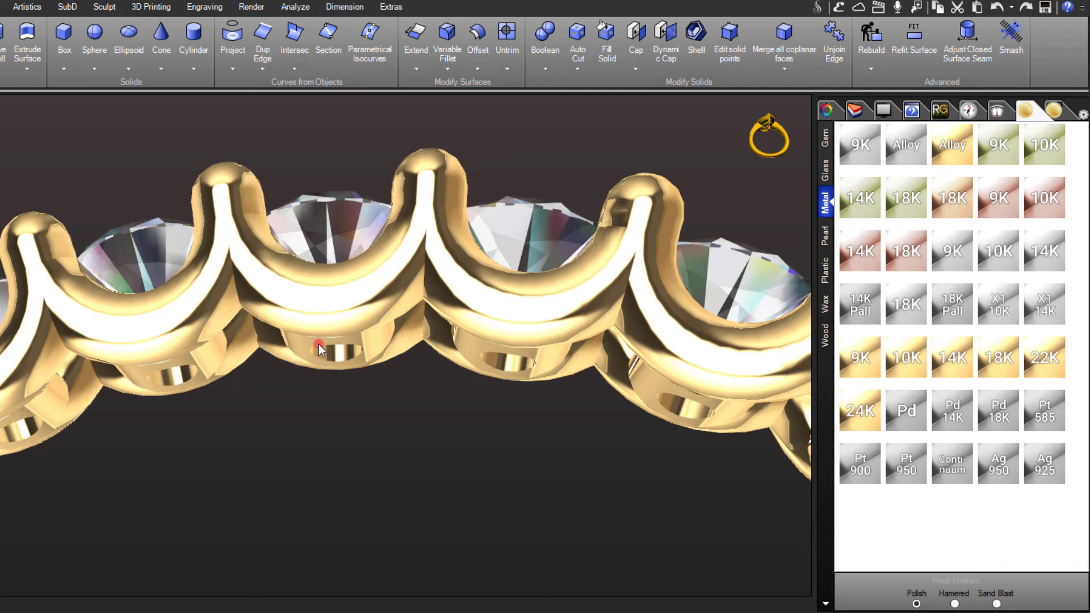
pyautogui.moveTo(319, 348); pyautogui.dragTo(391, 471, button='right')
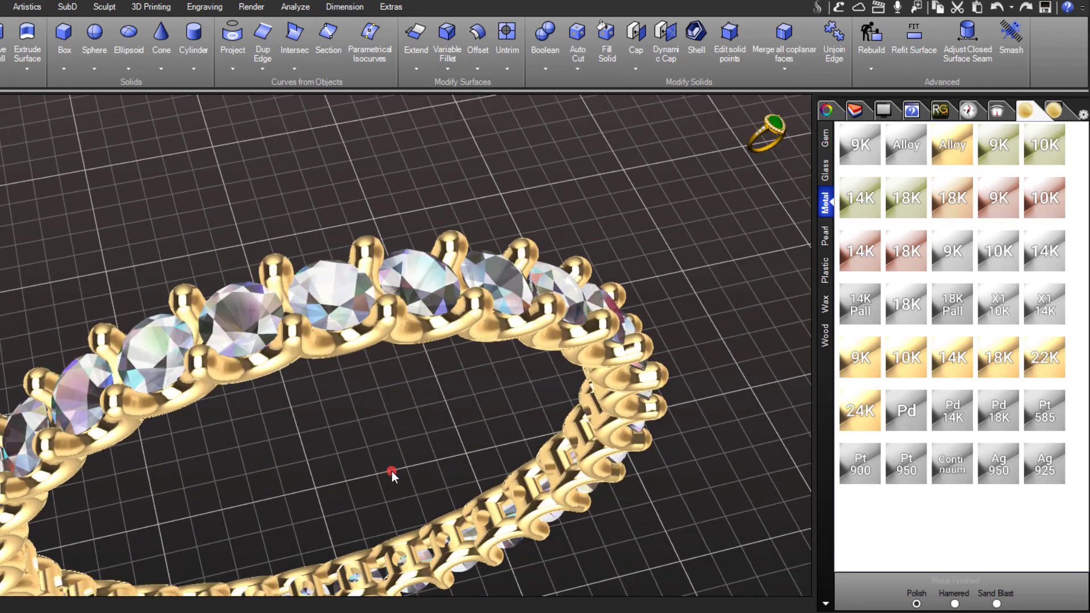